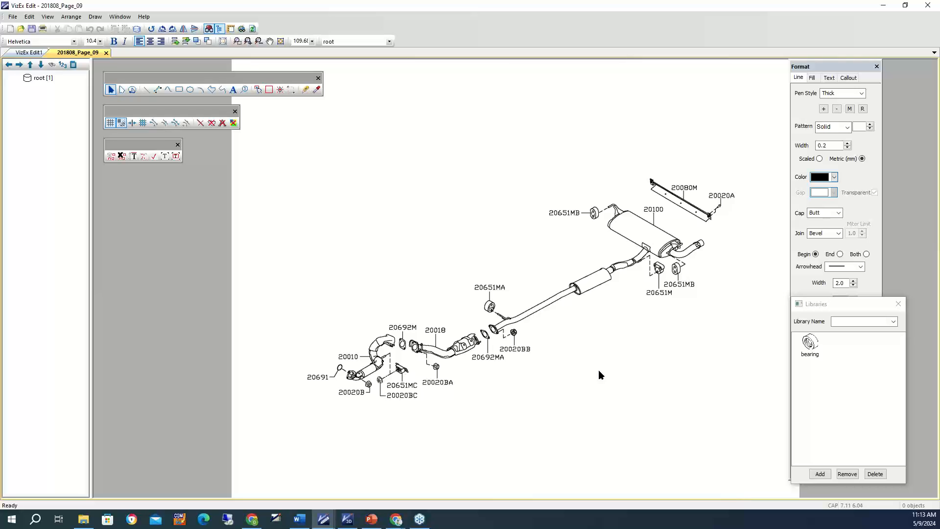
Step: Open the exhaust diagram's raster image in mspaint.exe from its raster attributes
click(237, 41)
drag(446, 288, 532, 384)
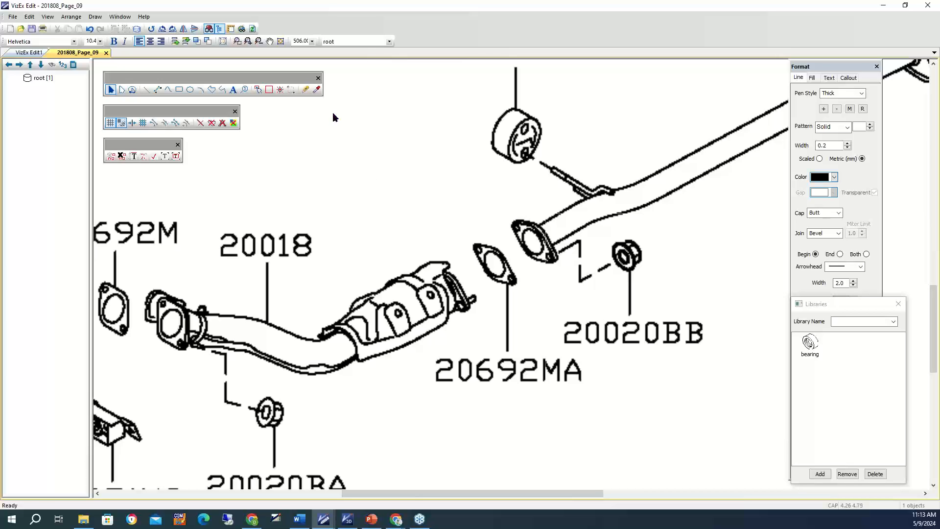
click(259, 41)
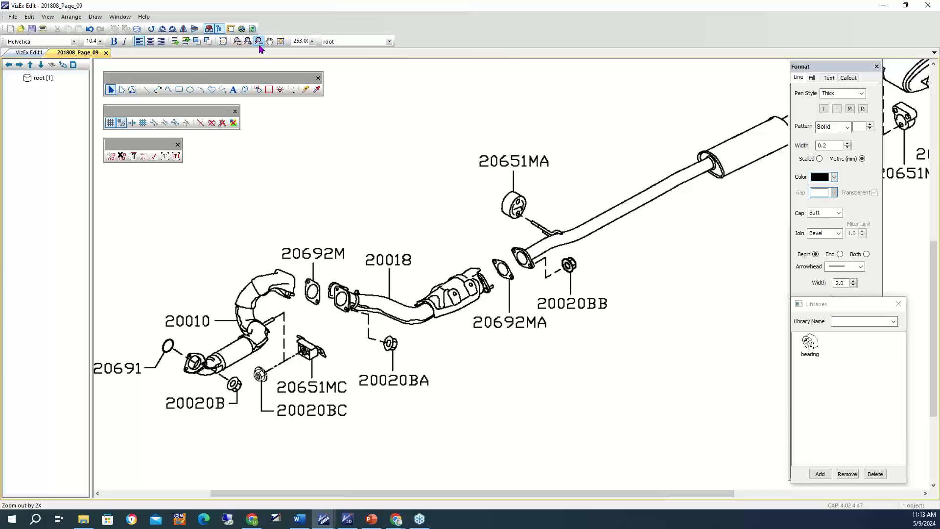
click(259, 41)
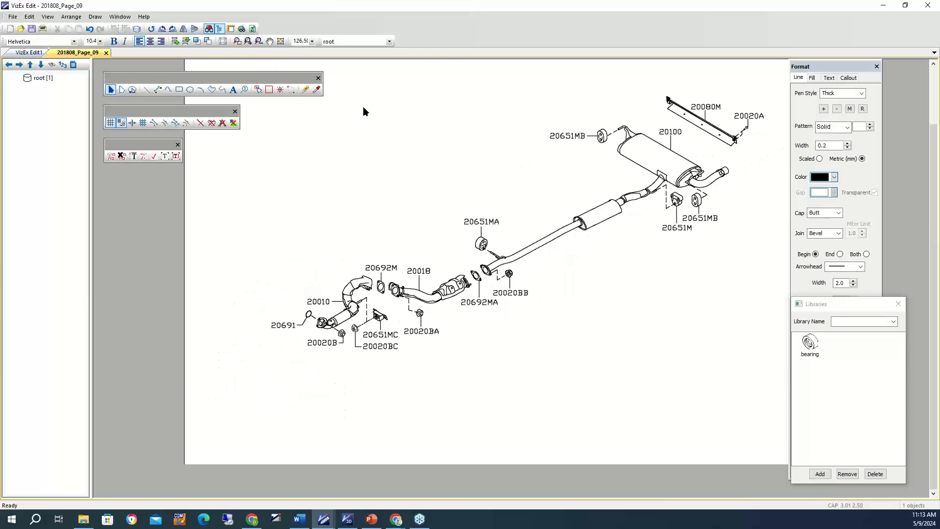
click(469, 261)
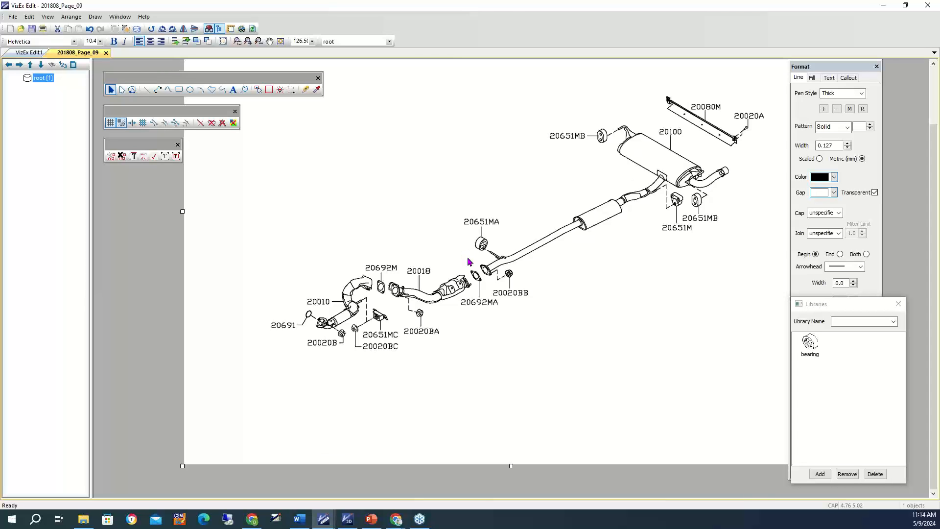
double_click(469, 261)
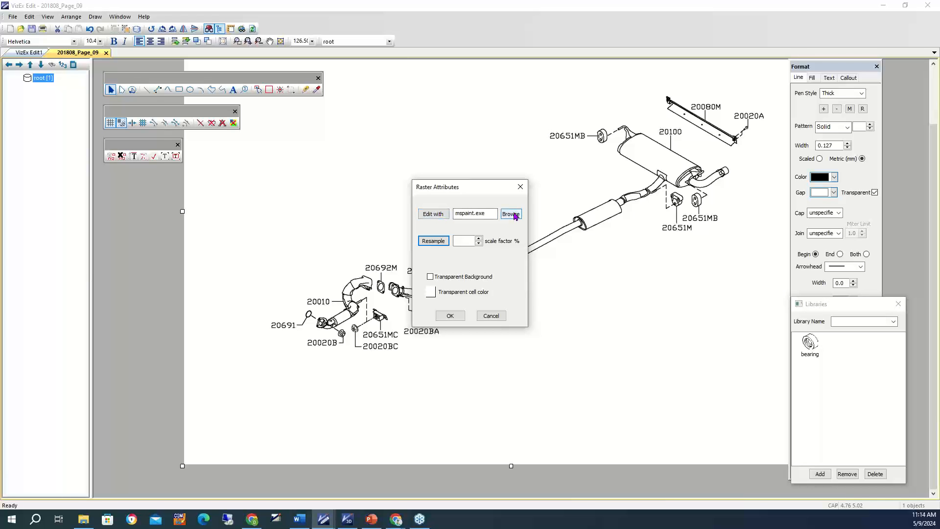
click(435, 215)
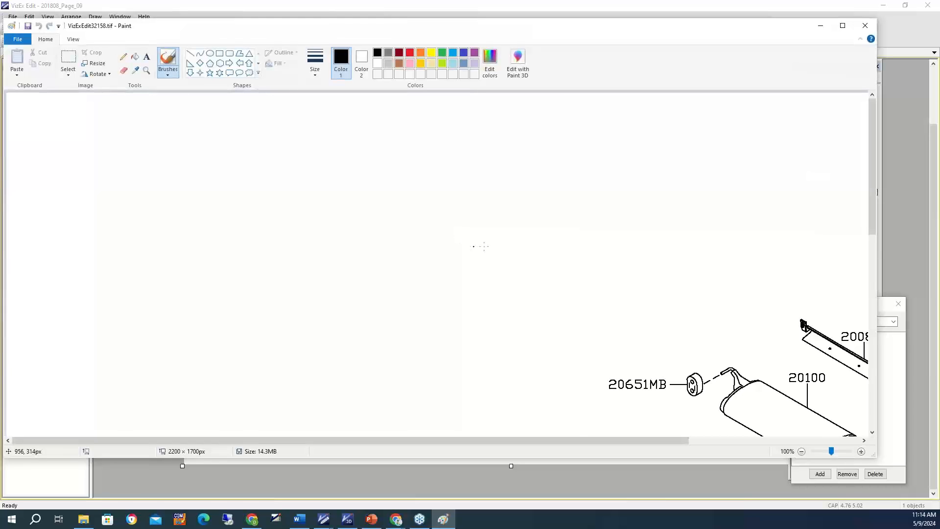
Step: Erase the 20651MA label and the round mount with its leader line beneath it from the image
drag(564, 440, 736, 441)
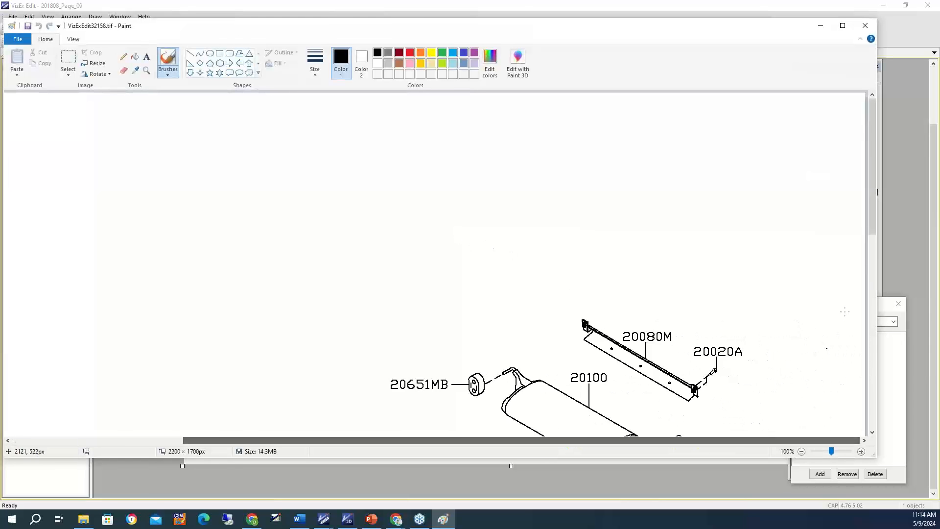
drag(871, 205, 871, 296)
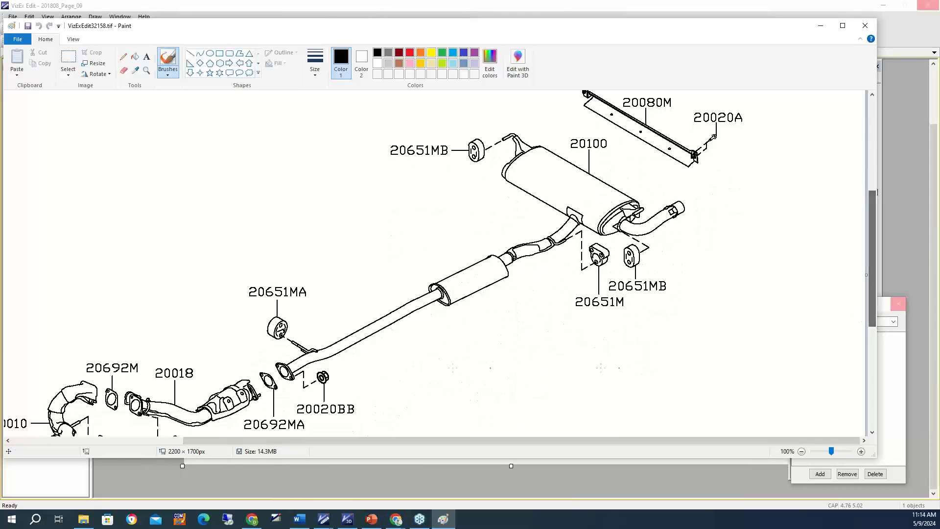
click(70, 73)
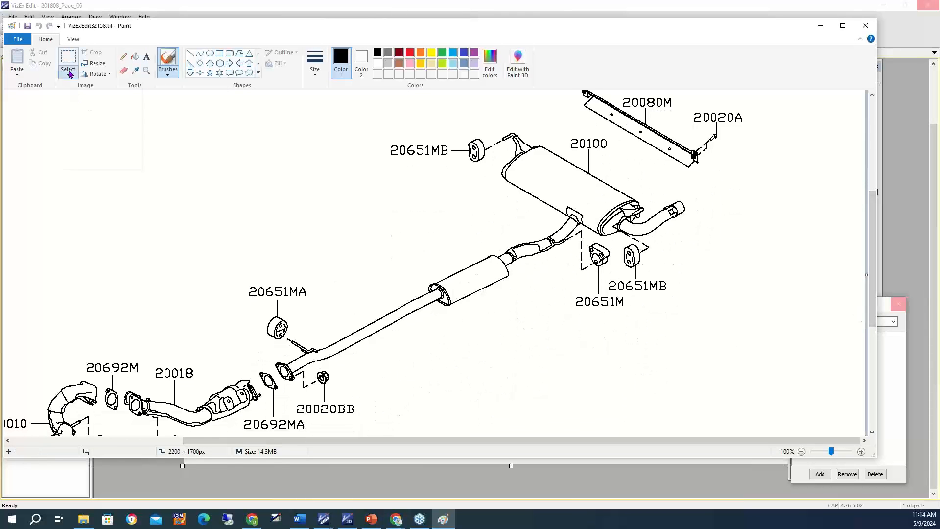
click(84, 101)
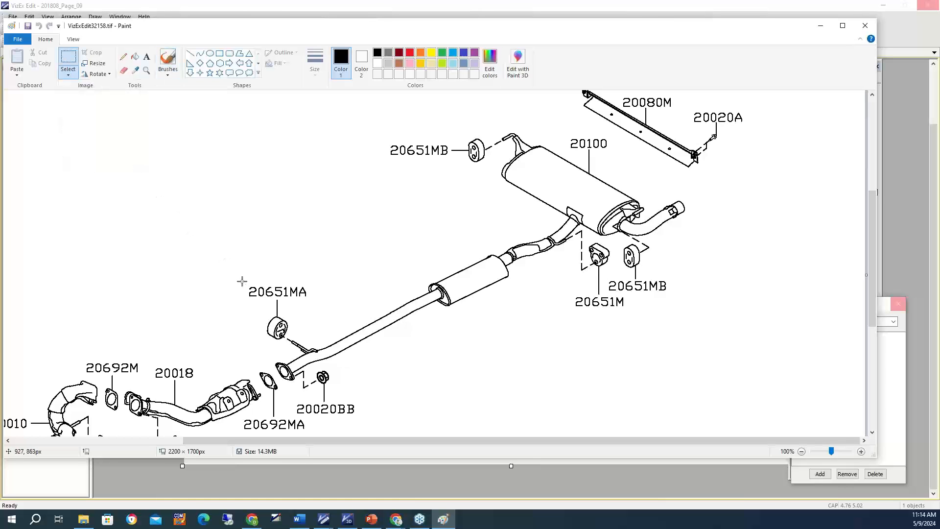
drag(242, 281, 313, 300)
key(Delete)
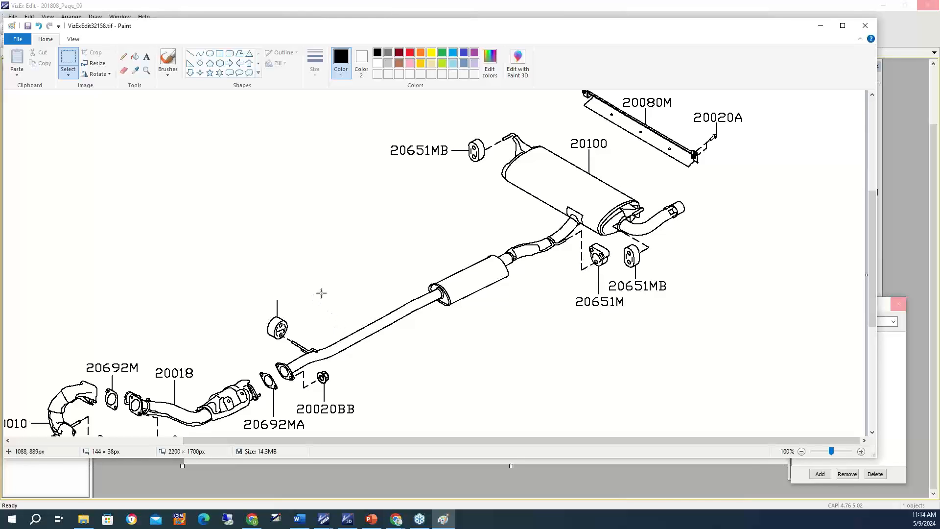
drag(251, 277, 289, 341)
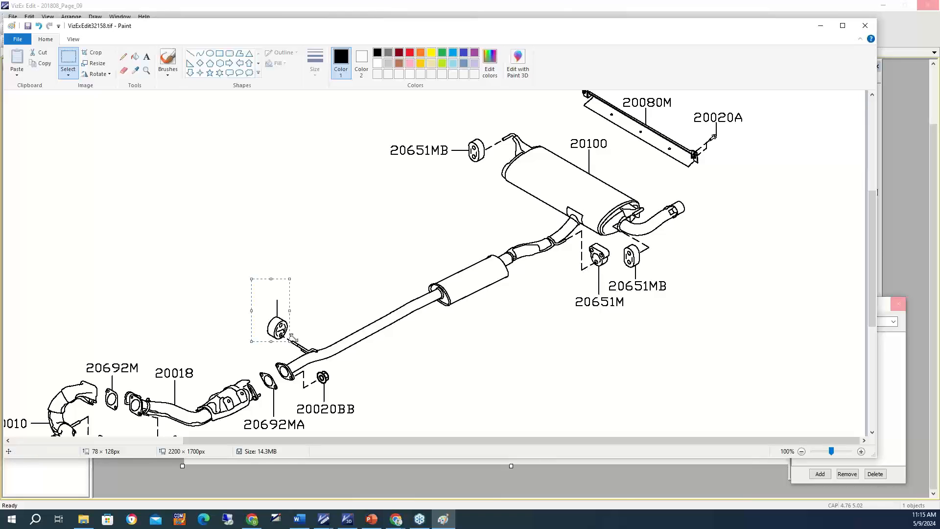
key(Delete)
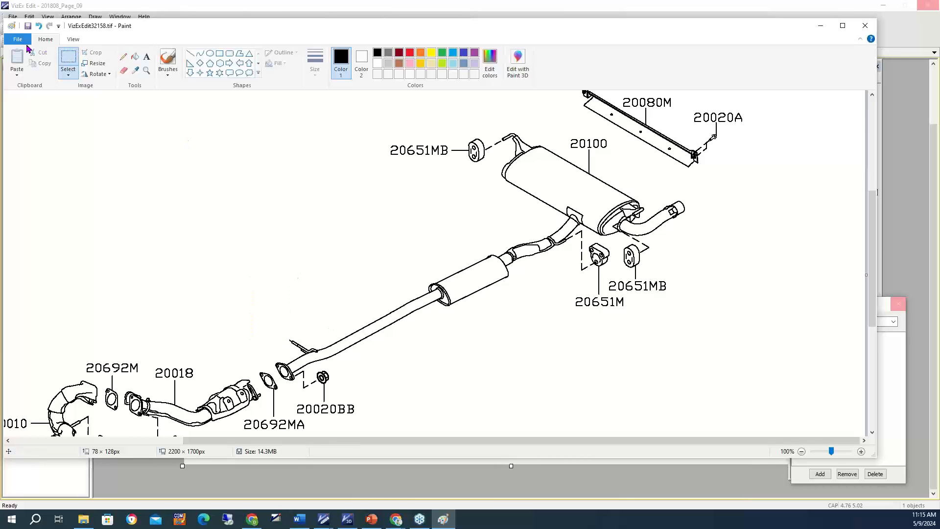
Step: Save the edited image, close Paint and return to the 201808_Page_09 drawing in VizEx Edit
click(28, 25)
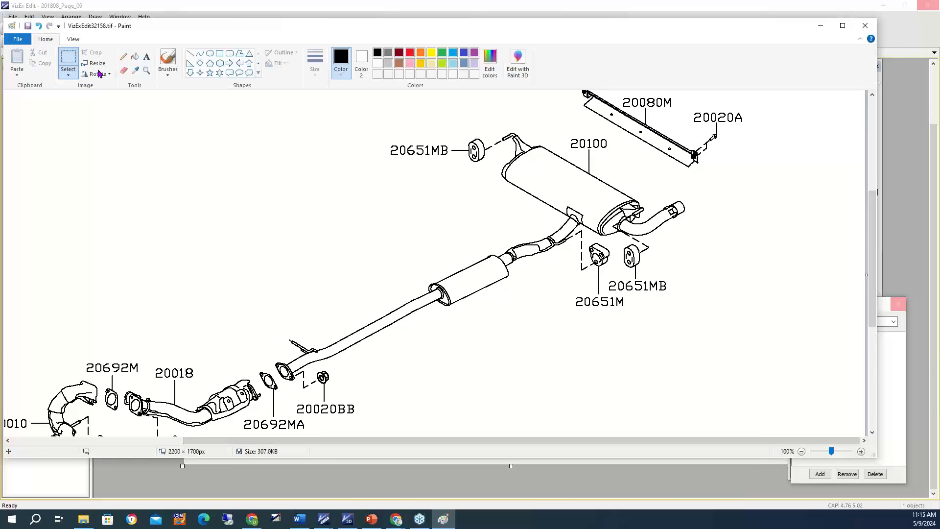
click(865, 25)
key(alt+Tab)
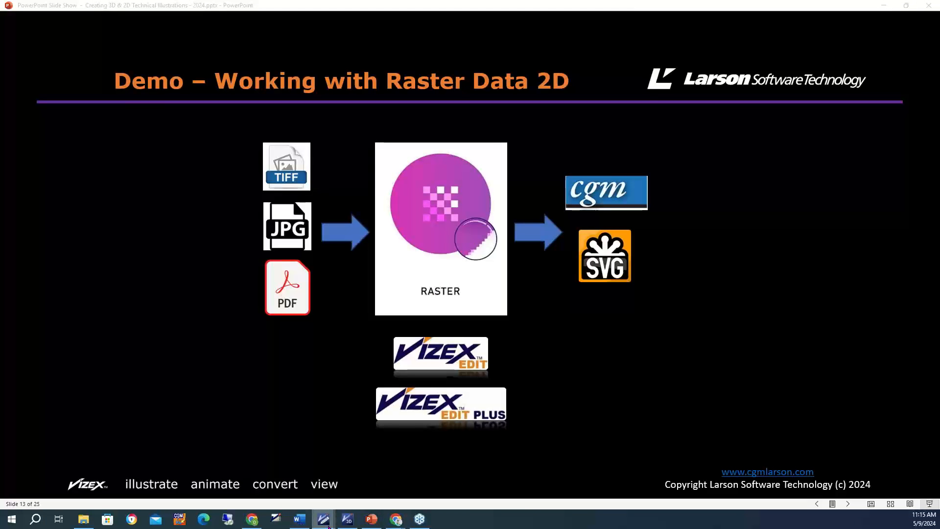
mouse_move(331, 517)
click(421, 446)
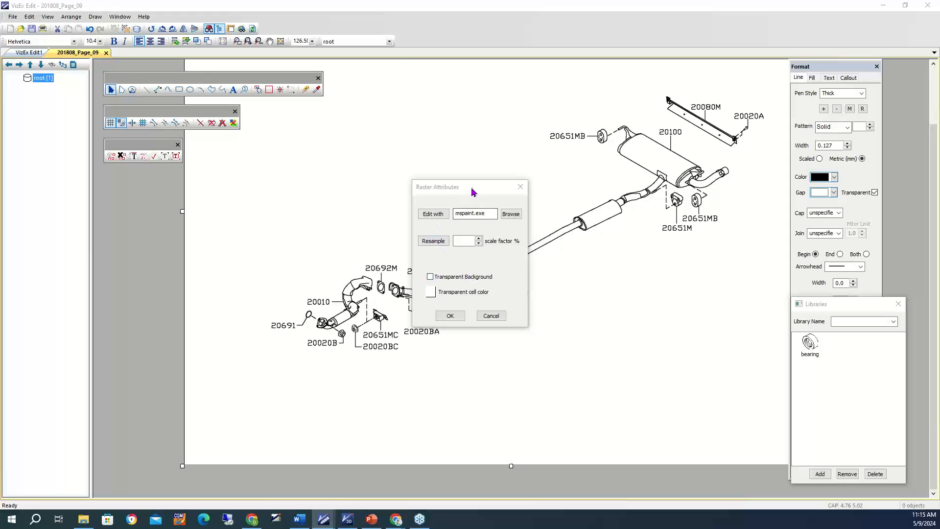
Step: Give the raster image a transparent background so the drawing grid shows through
drag(496, 190, 620, 182)
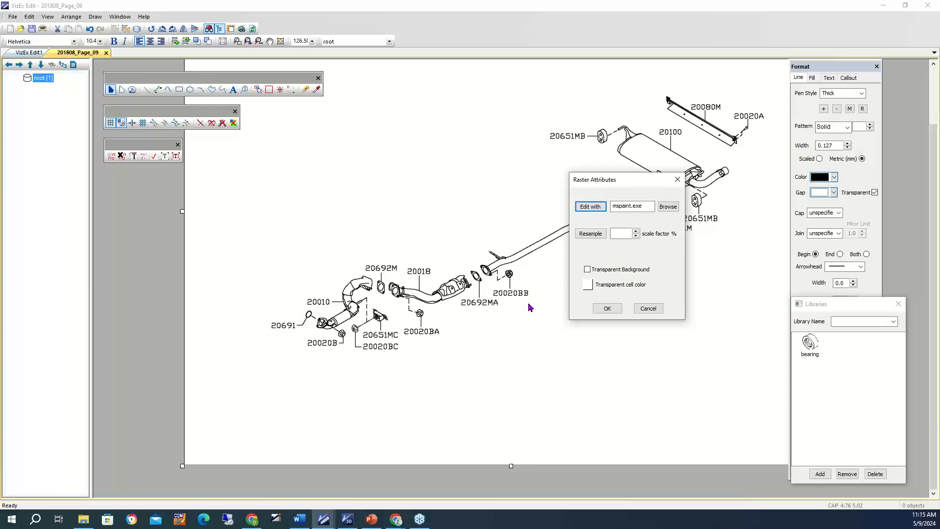
click(586, 270)
click(608, 309)
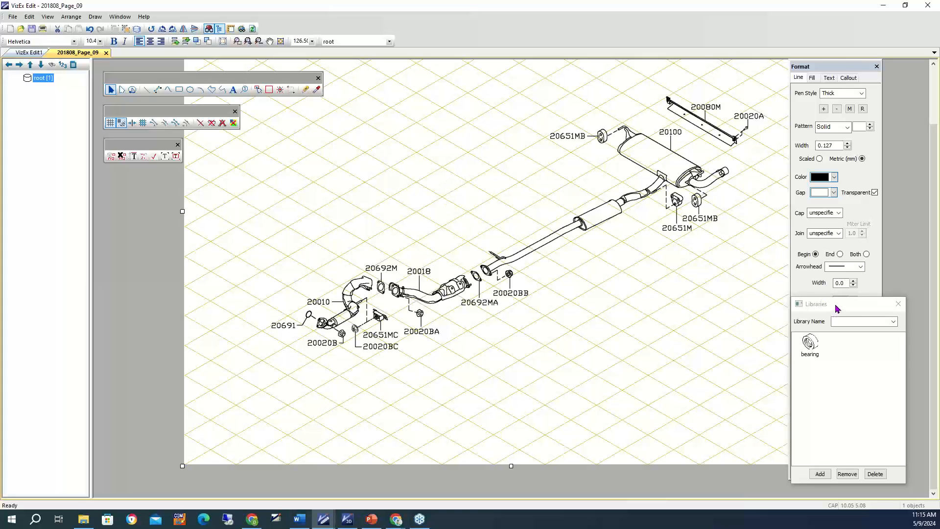
Step: Insert the bearing from the symbol library into the drawing, below the rear muffler
drag(835, 304, 765, 307)
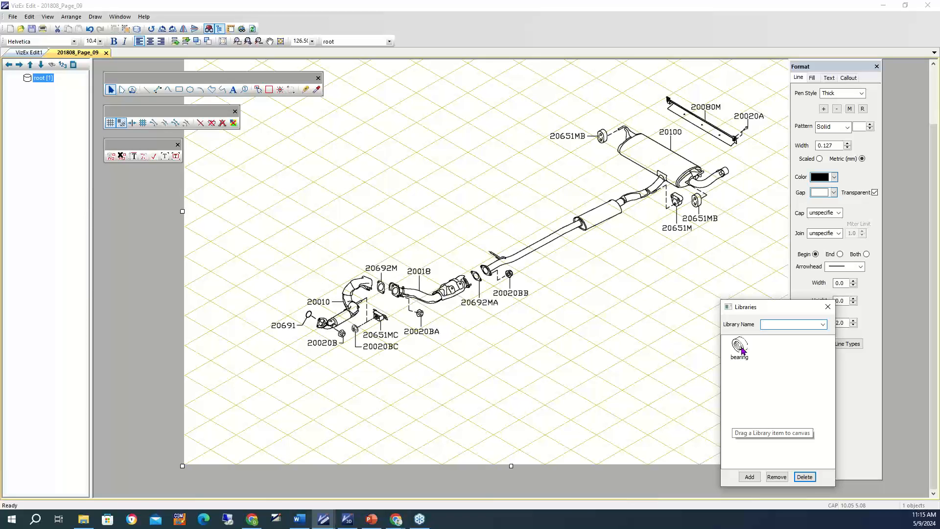
mouse_move(740, 349)
mouse_down()
mouse_move(710, 357)
mouse_move(623, 342)
mouse_move(741, 356)
mouse_move(620, 336)
mouse_up()
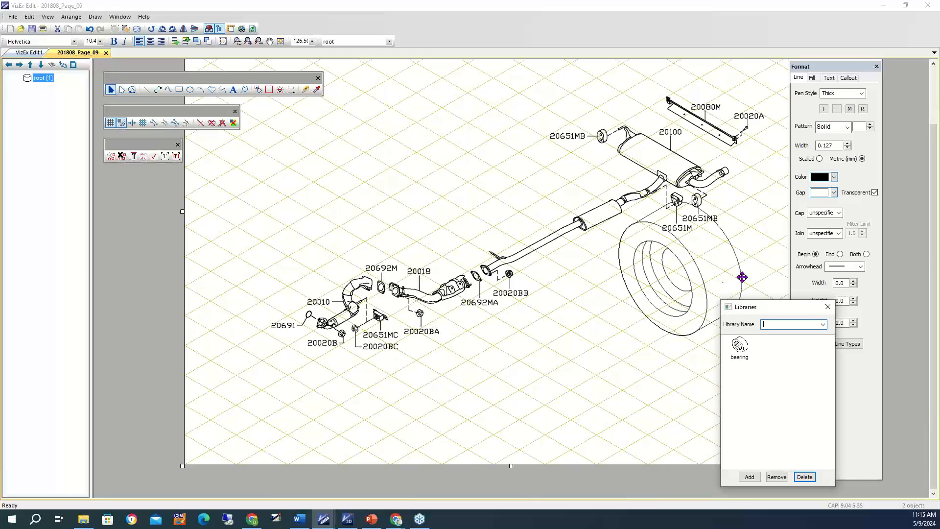
click(686, 248)
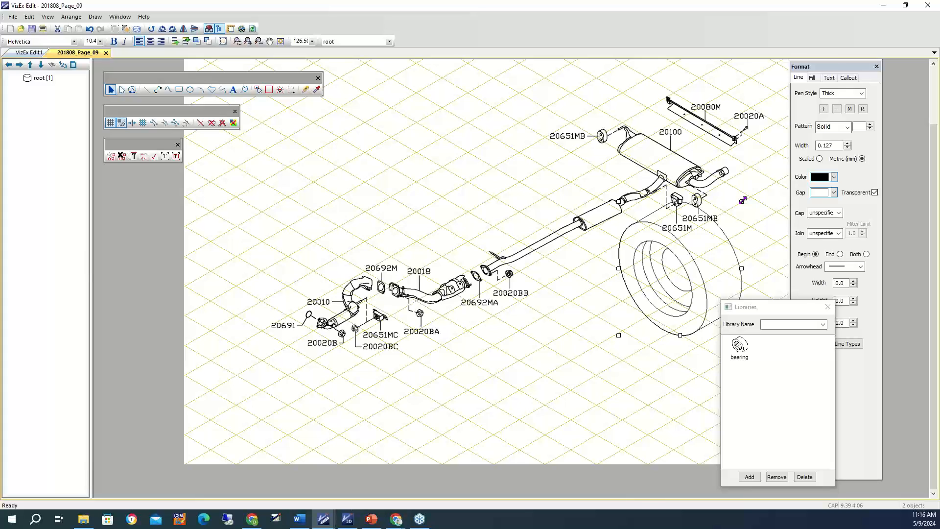
Step: Scale the bearing down to a fraction of its size and move it just below the centre pipe's resonator
drag(742, 200, 683, 264)
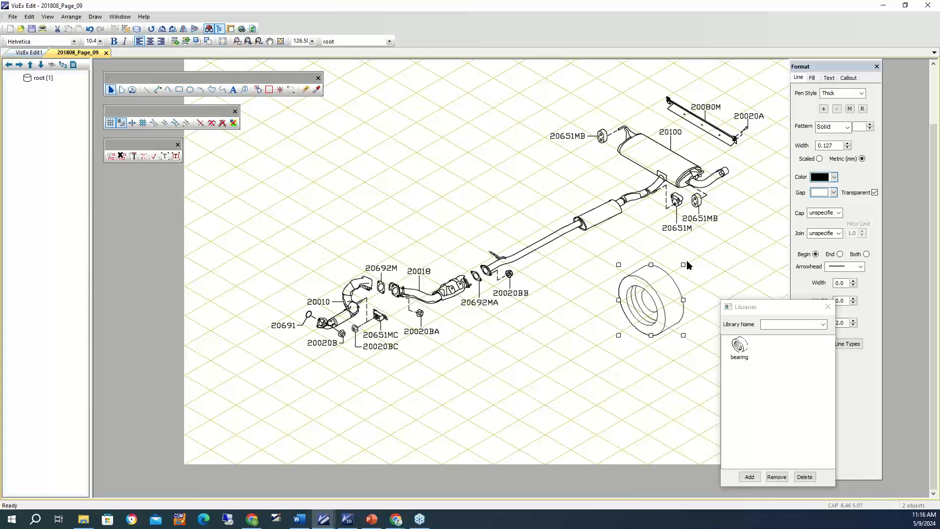
drag(684, 265, 664, 285)
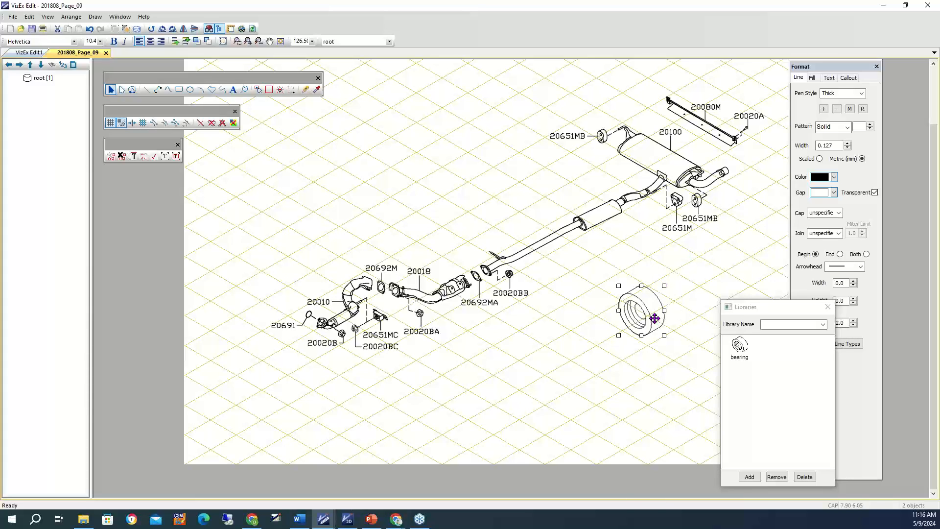
drag(647, 316, 591, 270)
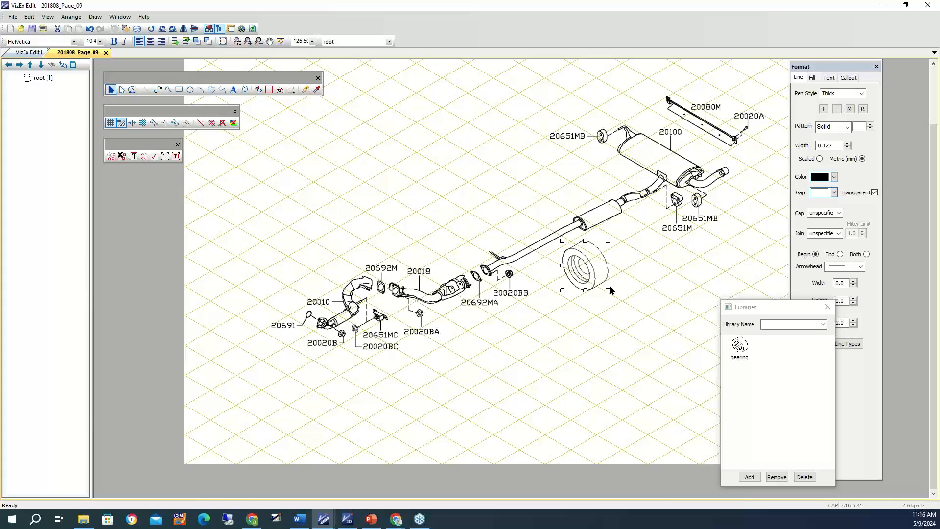
click(629, 317)
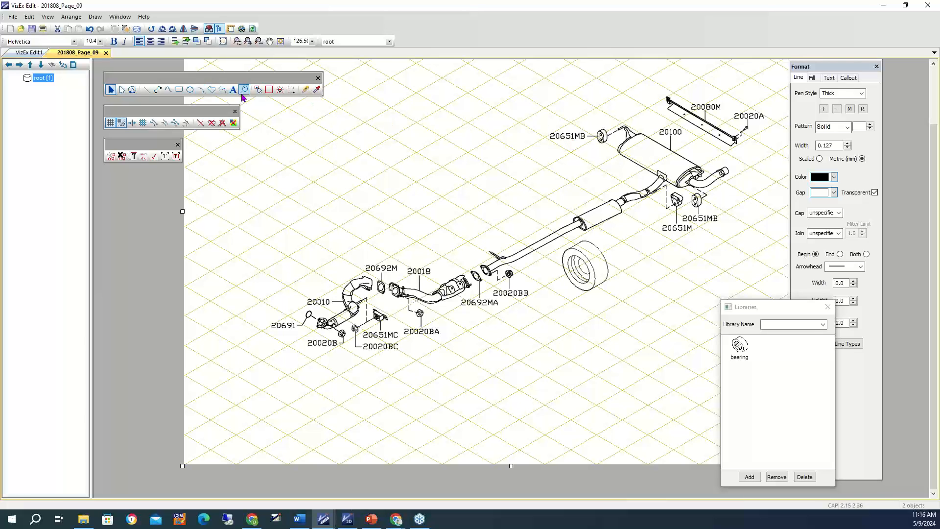
Step: Run text recognition on the 20651MB label beside the muffler's front hanger and accept its conversion to vector text
click(237, 41)
drag(511, 106, 675, 186)
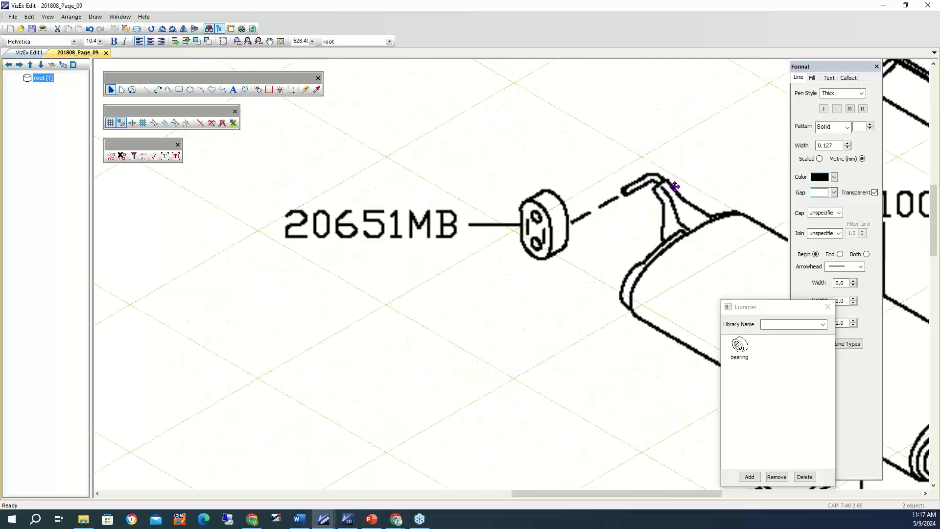
click(175, 157)
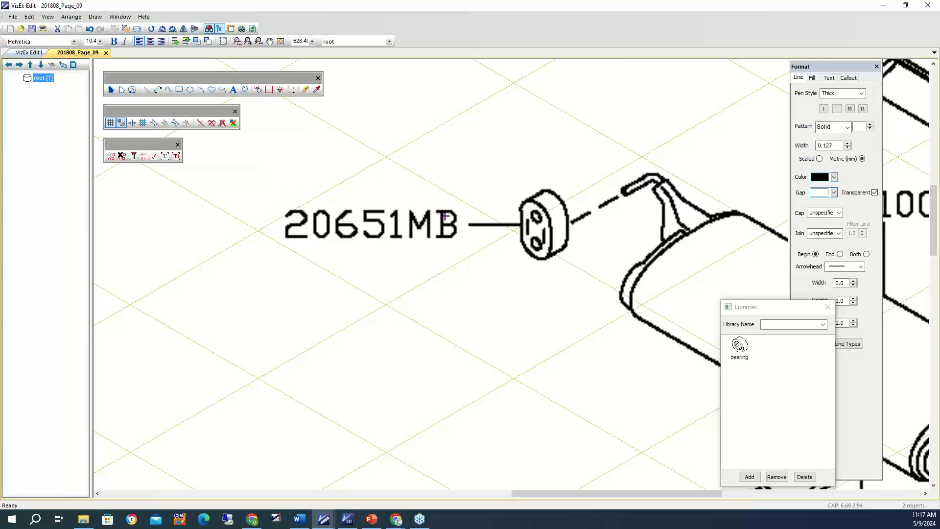
drag(269, 195, 464, 253)
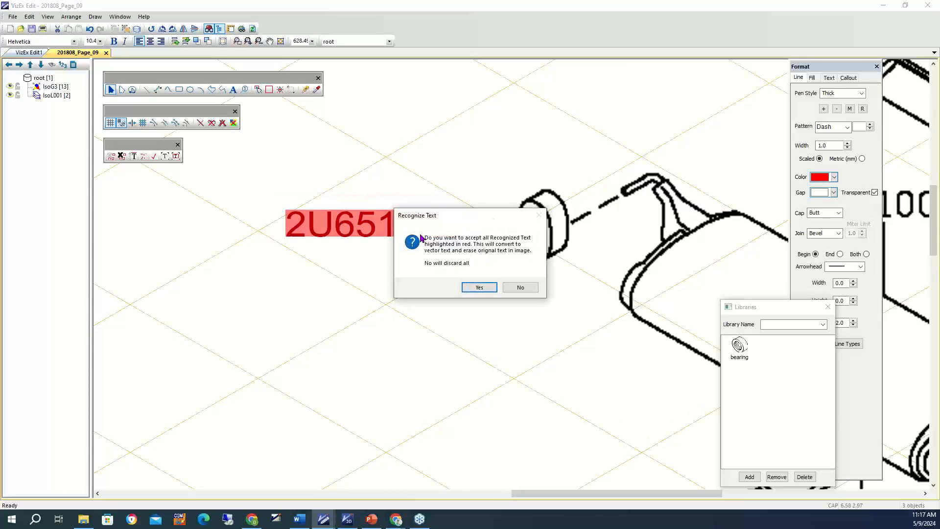
drag(444, 217, 556, 170)
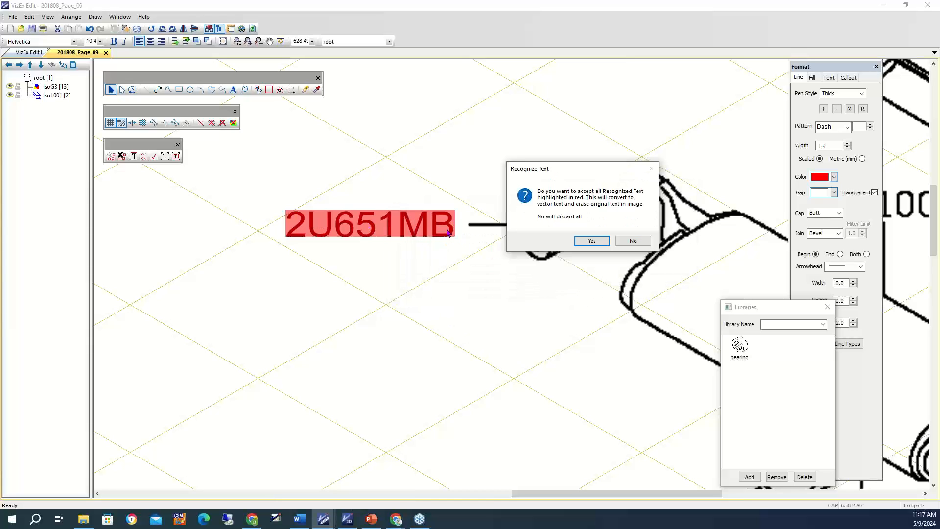
click(605, 243)
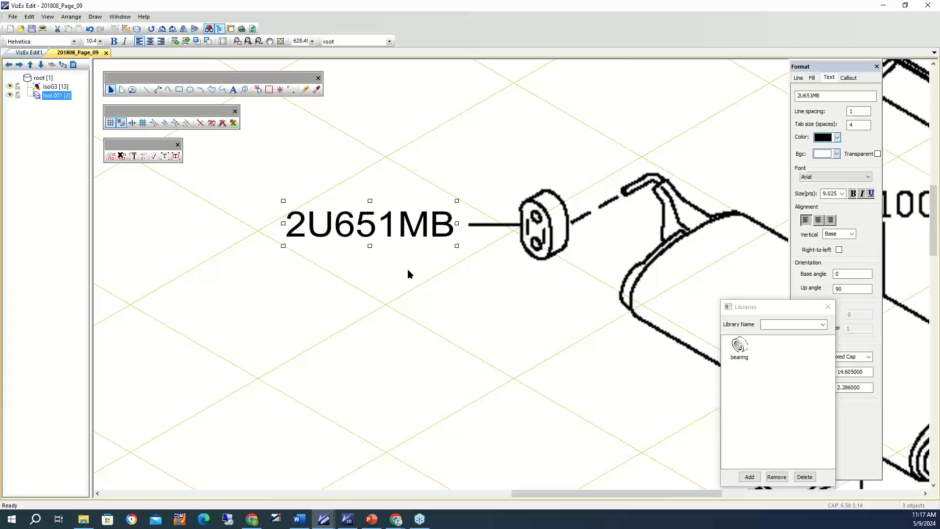
Step: Open 1040850_REV_B_SP.TIF from the TIFF folder, clear the library window off the drawing and select the raster image
click(14, 18)
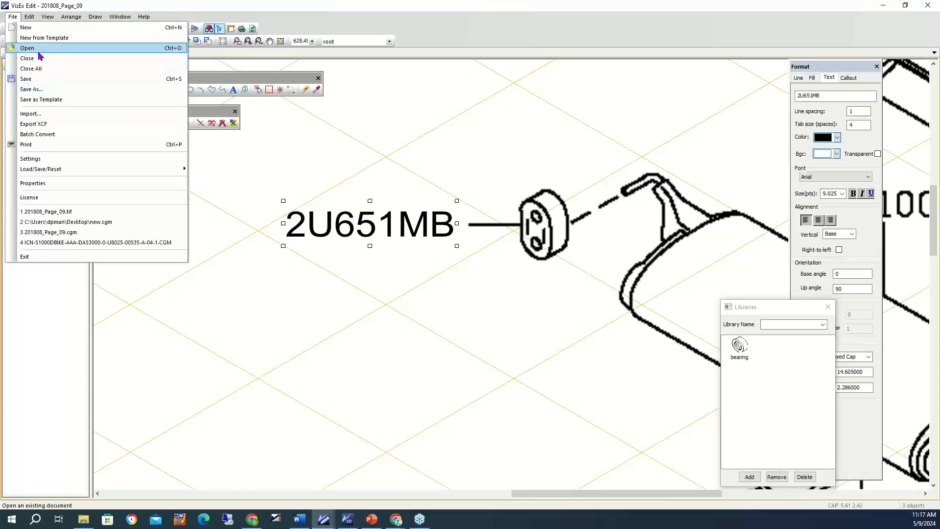
click(37, 48)
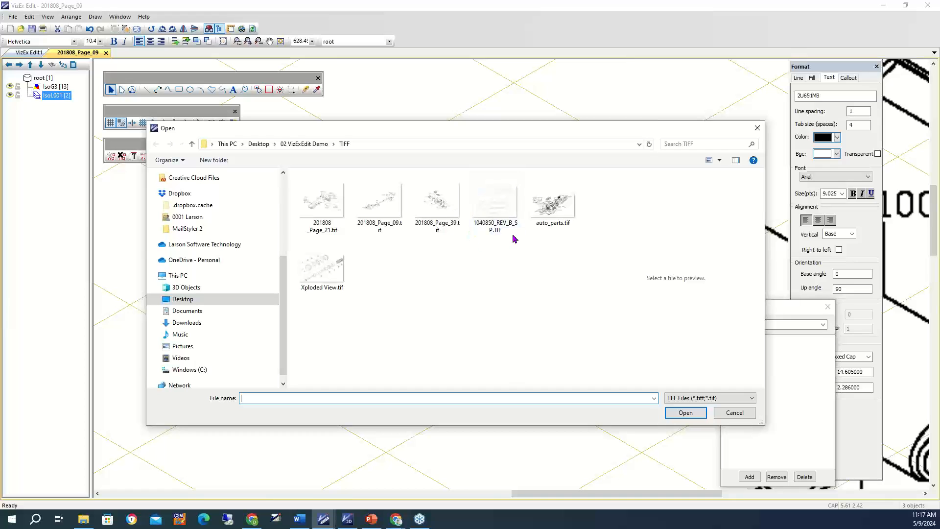
click(506, 210)
click(681, 413)
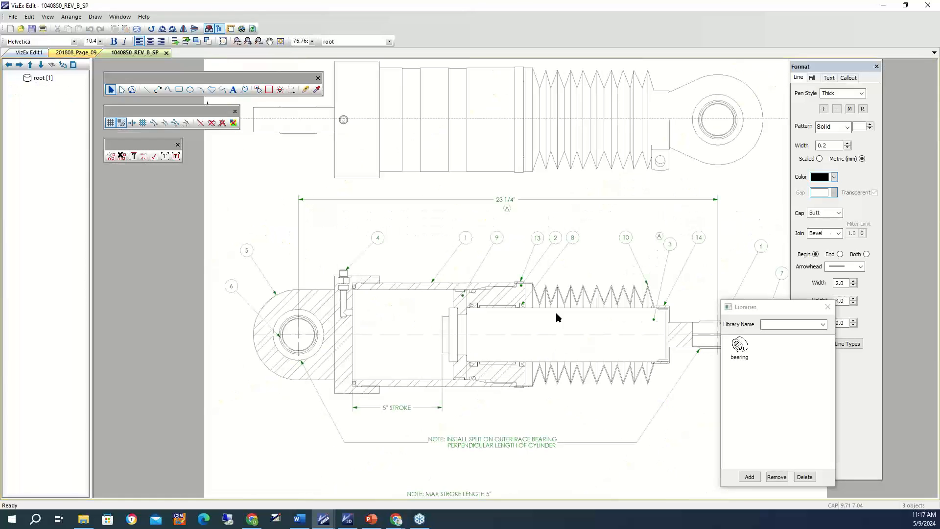
drag(810, 308, 845, 279)
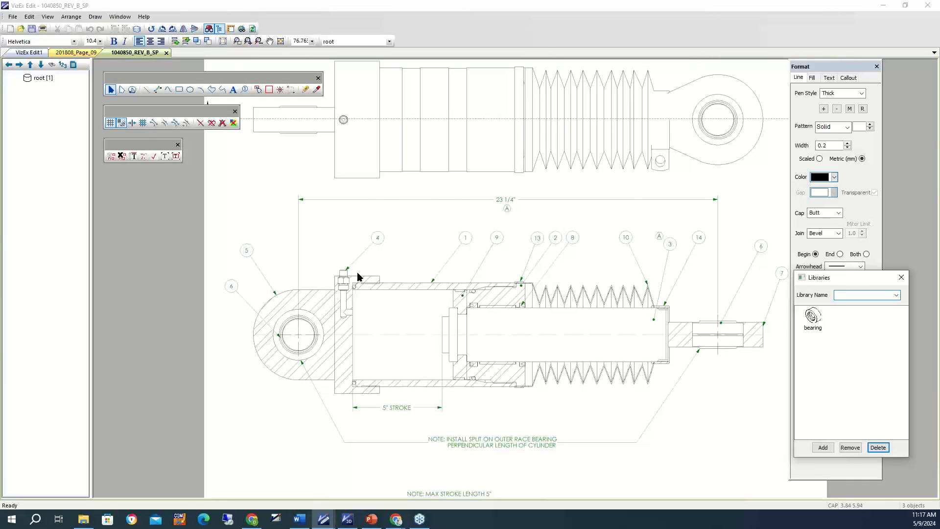
click(331, 236)
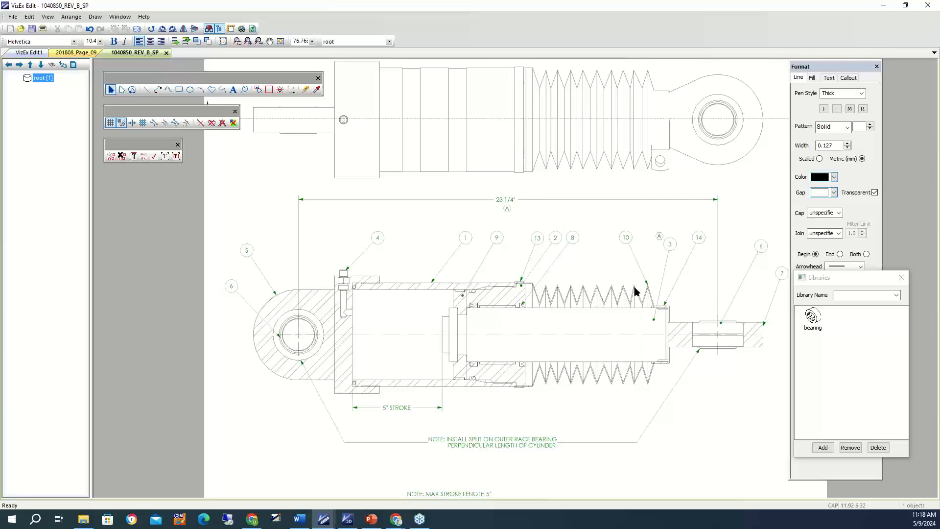
Step: Generate hotspots automatically from the raster drawing's callout numbers and expand the Callouts layer to list them
click(111, 157)
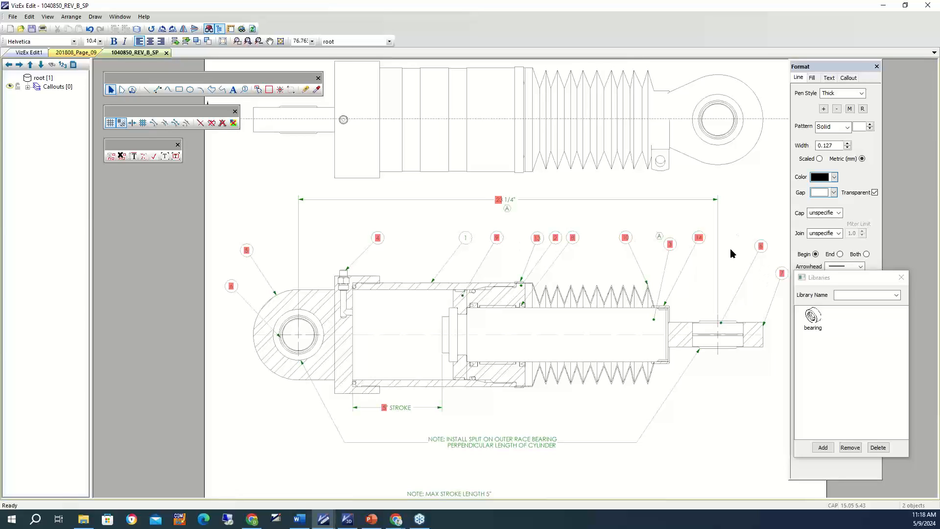
click(28, 87)
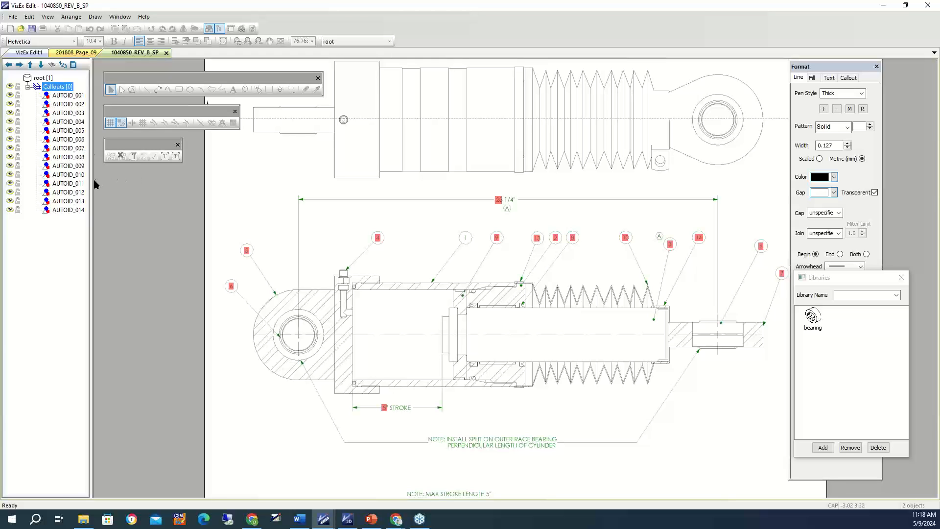
drag(92, 183, 108, 183)
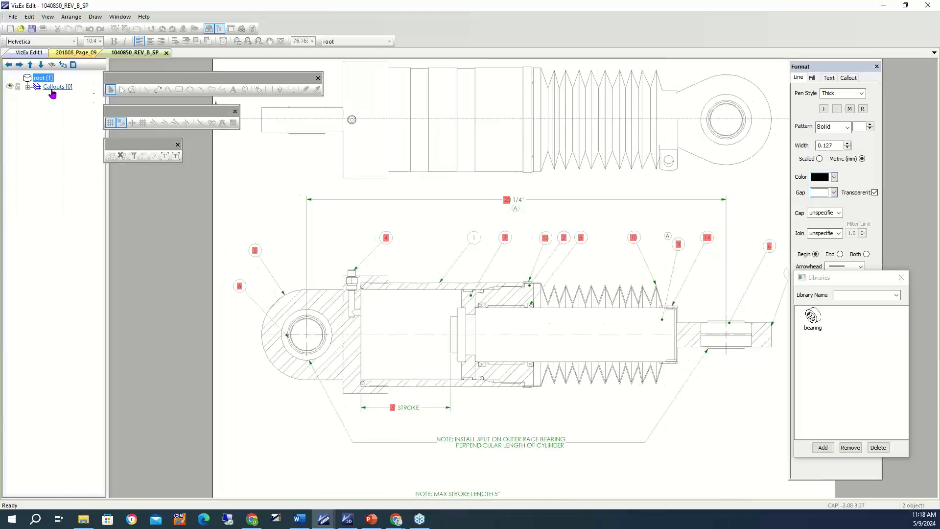
click(28, 86)
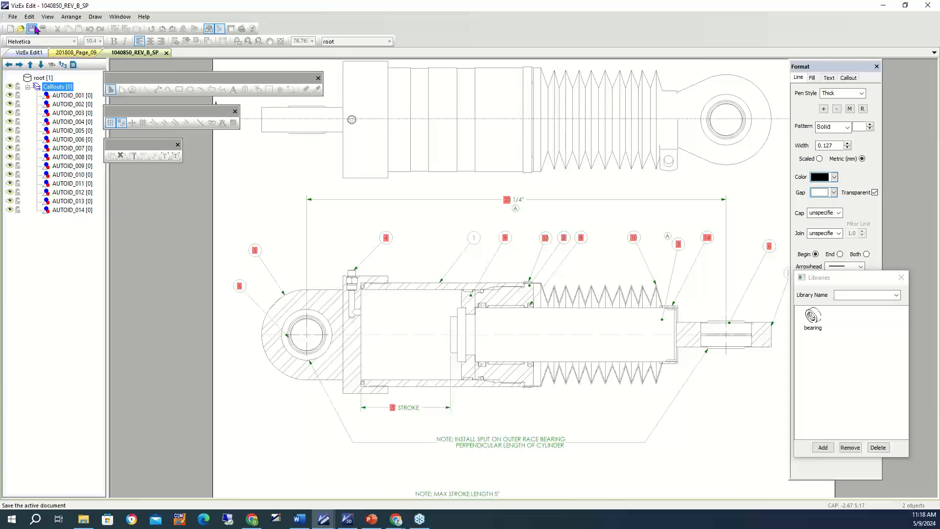
Step: Save the drawing to the Desktop as 1040850_REV_B_SP.cgm in CGM format with the WebCGM profile
click(13, 17)
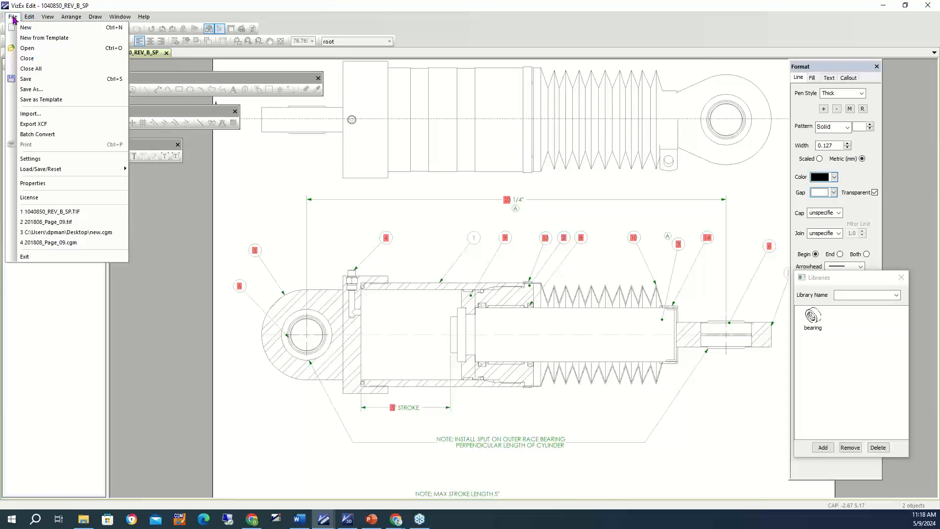
click(31, 89)
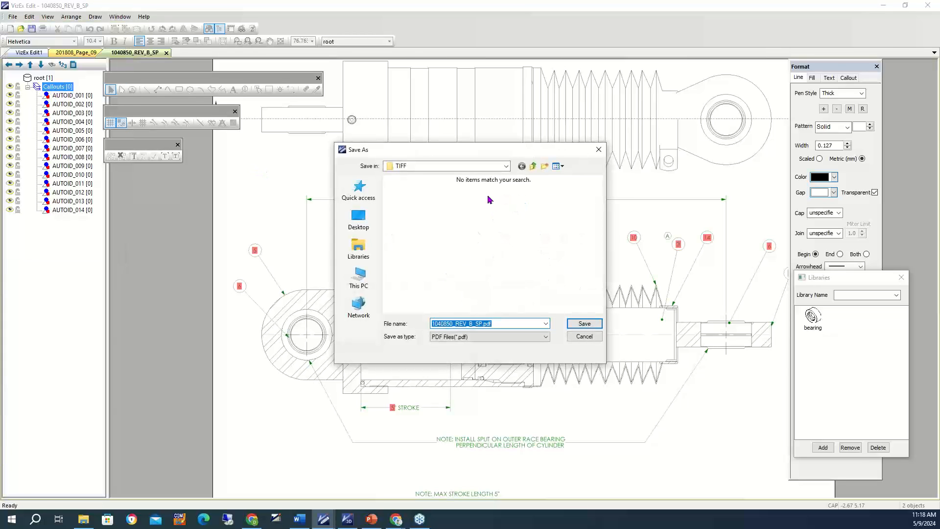
click(361, 219)
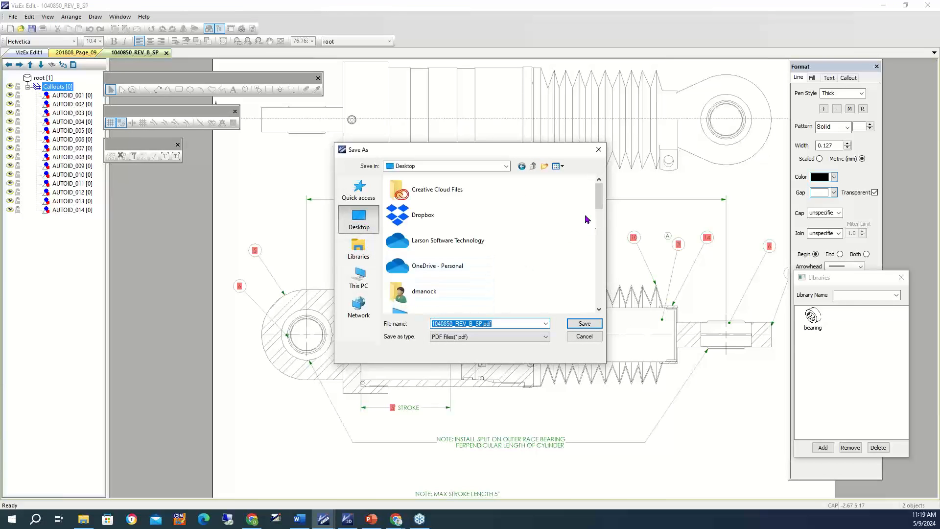
drag(599, 204, 599, 244)
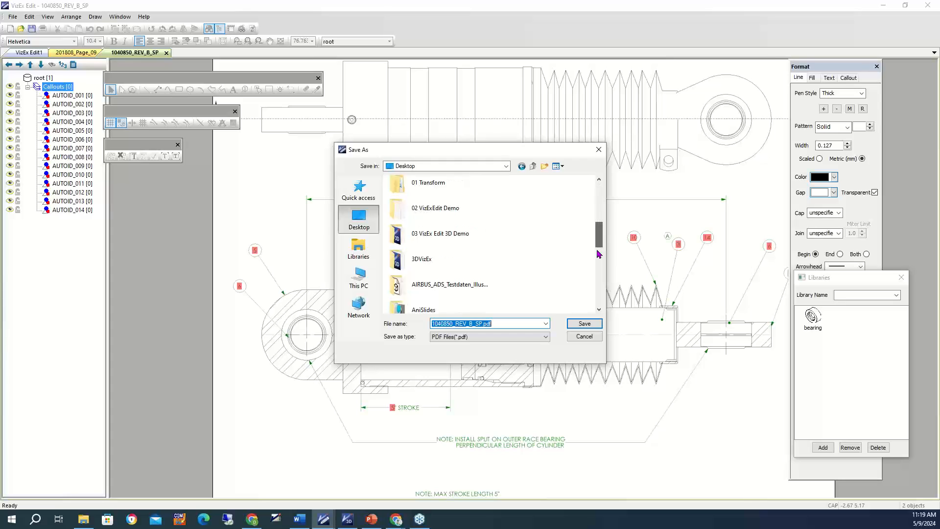
click(538, 339)
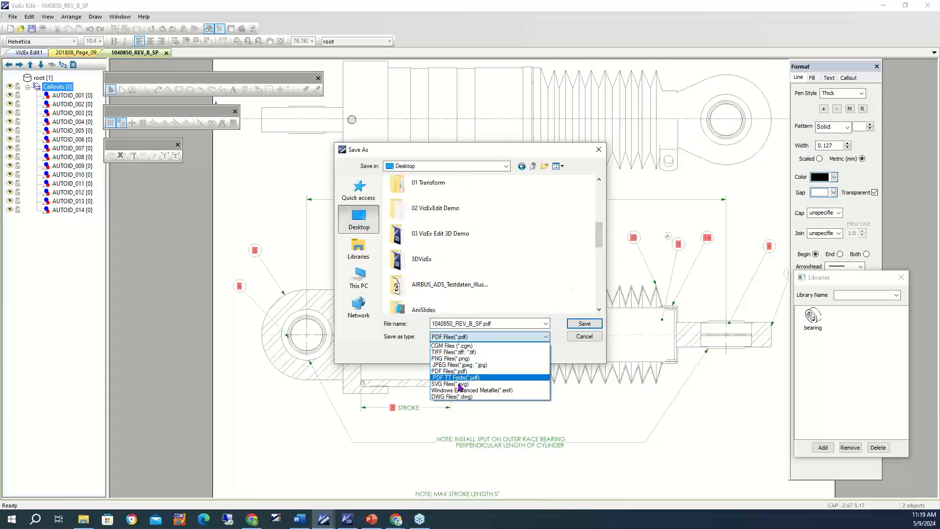
click(465, 345)
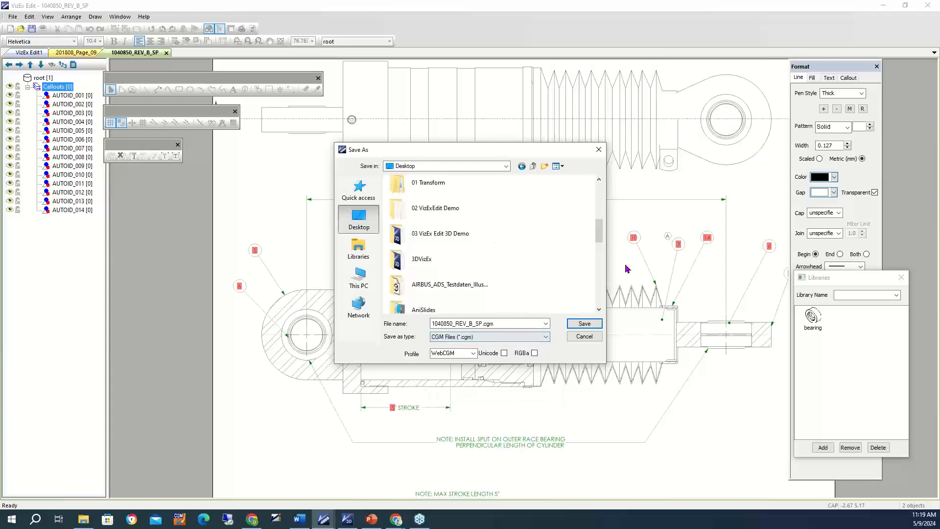
drag(599, 231, 598, 312)
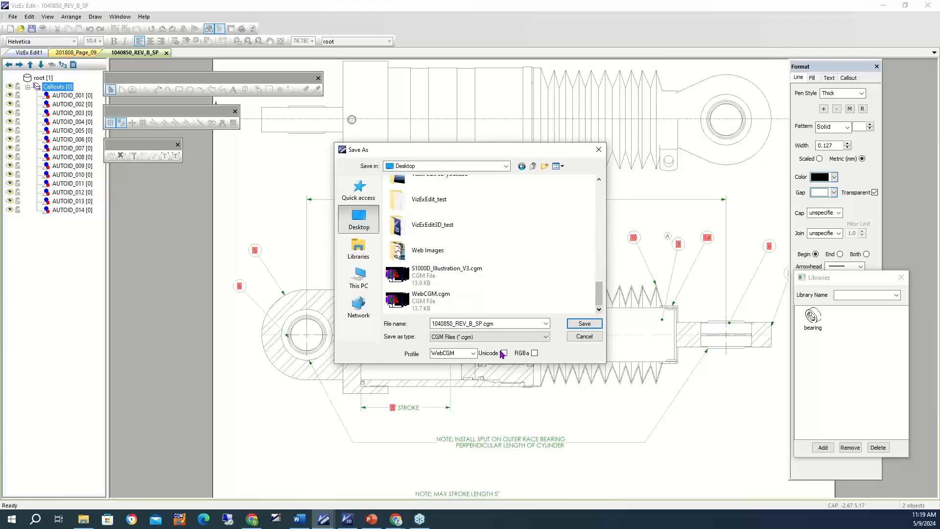
double_click(479, 324)
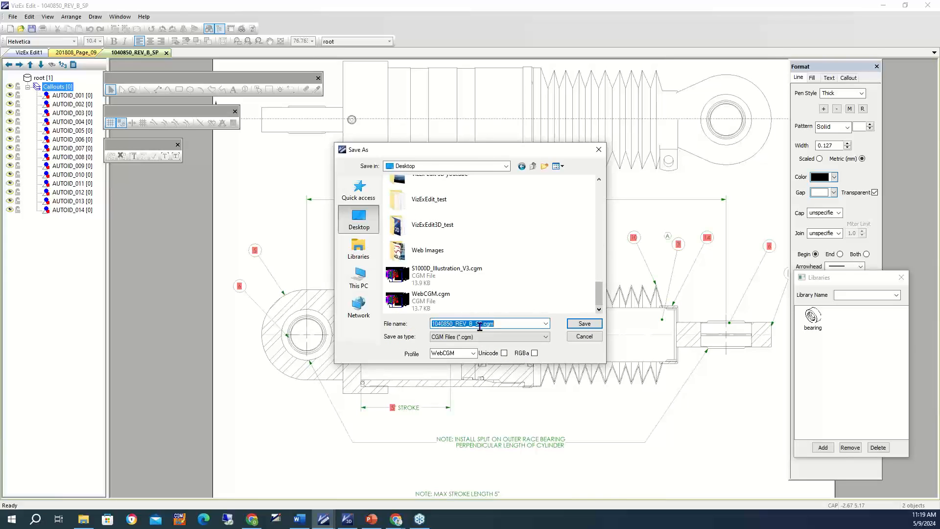
click(583, 324)
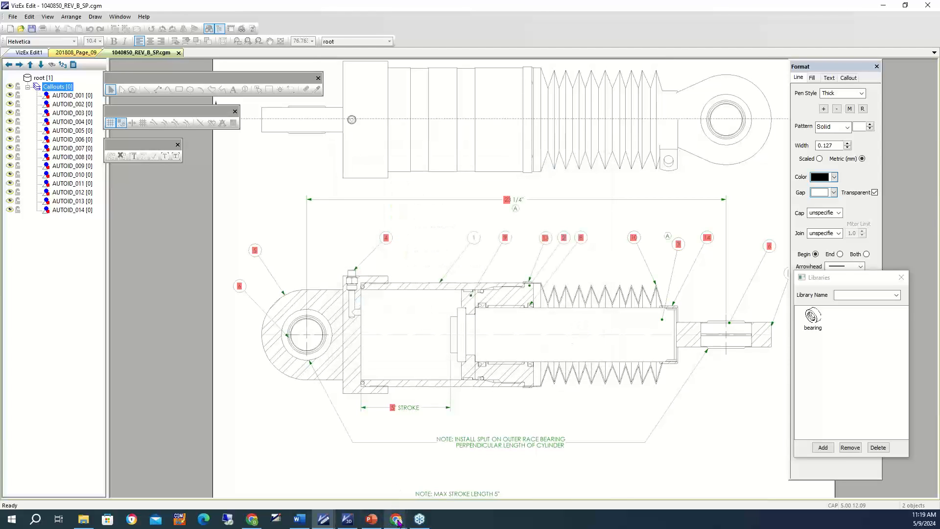
Step: Switch to Chrome and bring up the Larson Software Technology HTML5 CGM viewer page
mouse_move(397, 520)
mouse_move(385, 447)
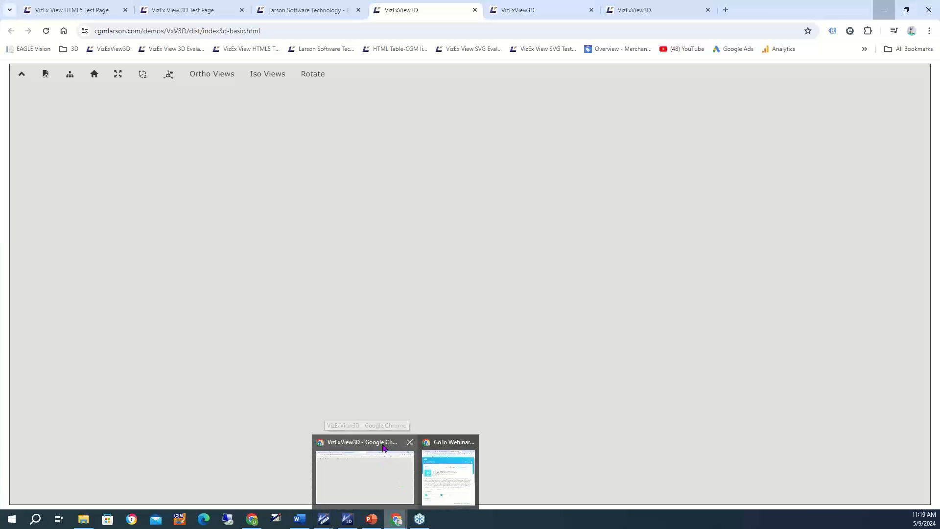
click(384, 447)
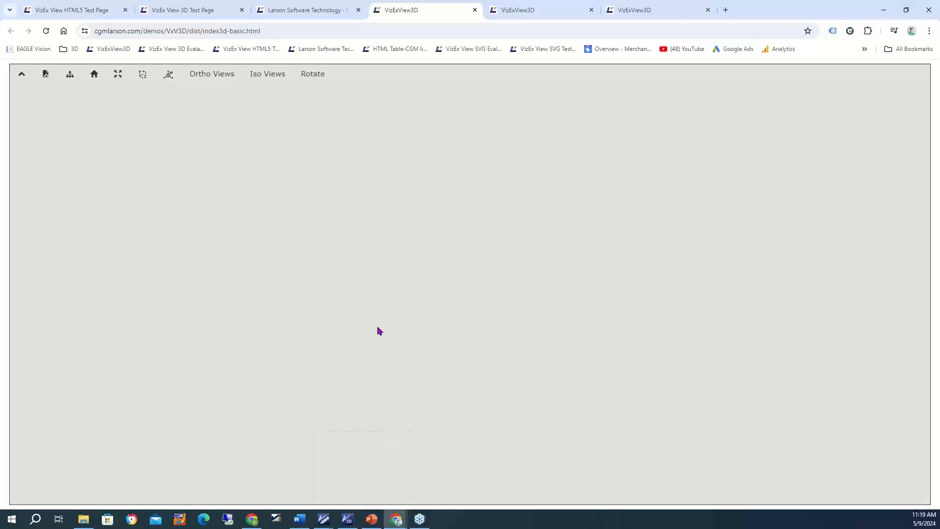
click(118, 11)
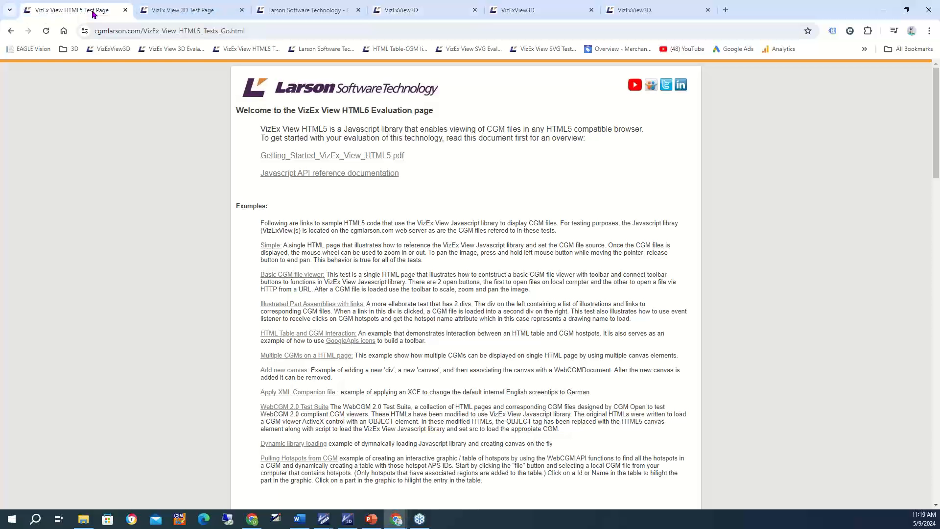
click(300, 13)
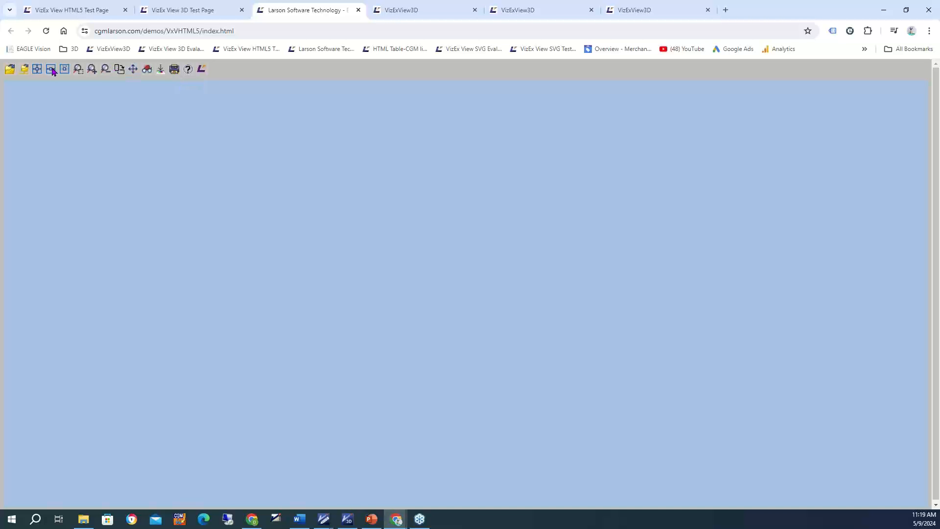
Step: Open 1040850_REV_B_SP.cgm from the Desktop in the HTML5 viewer
click(11, 70)
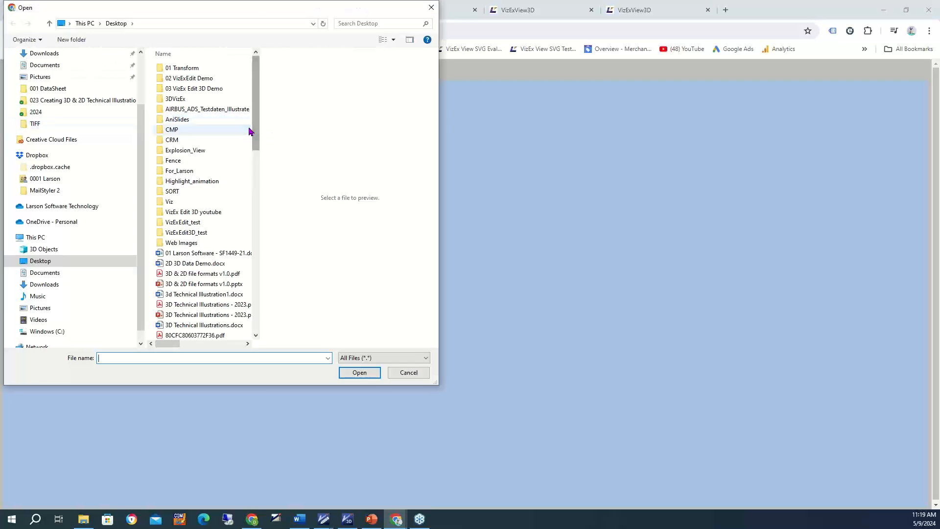
drag(258, 138, 257, 168)
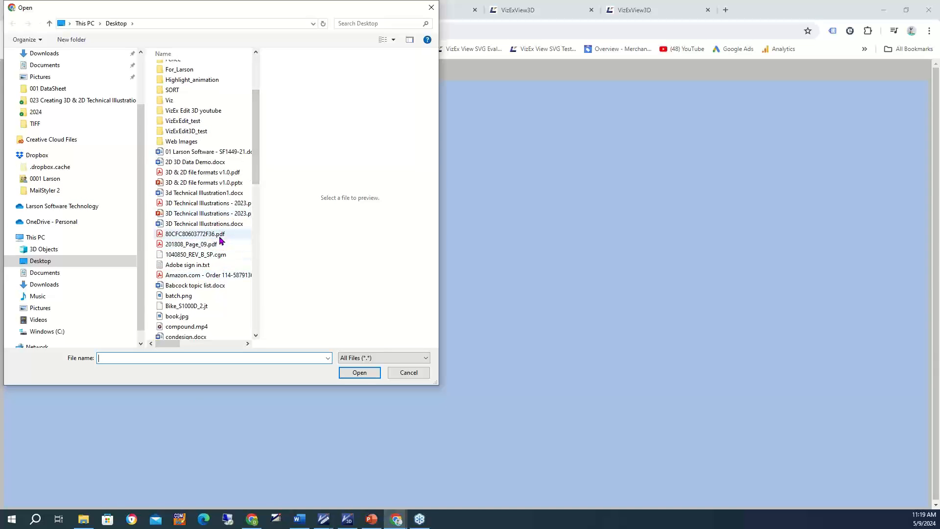
scroll(220, 240, down, 2)
scroll(221, 242, up, 4)
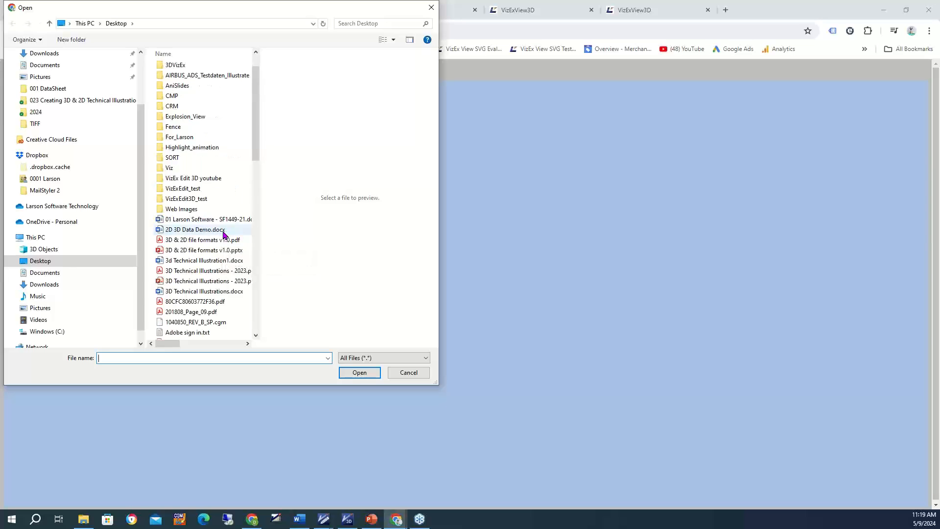
scroll(224, 235, down, 4)
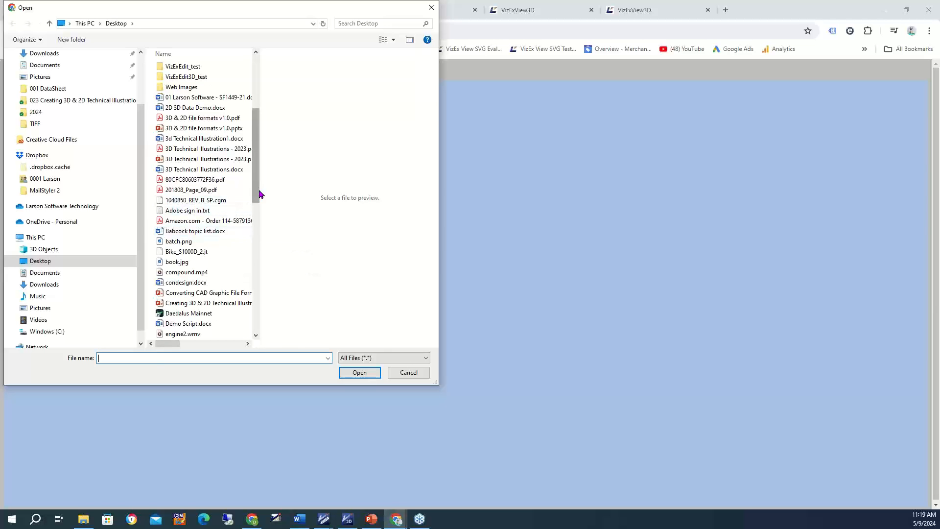
drag(255, 196, 248, 319)
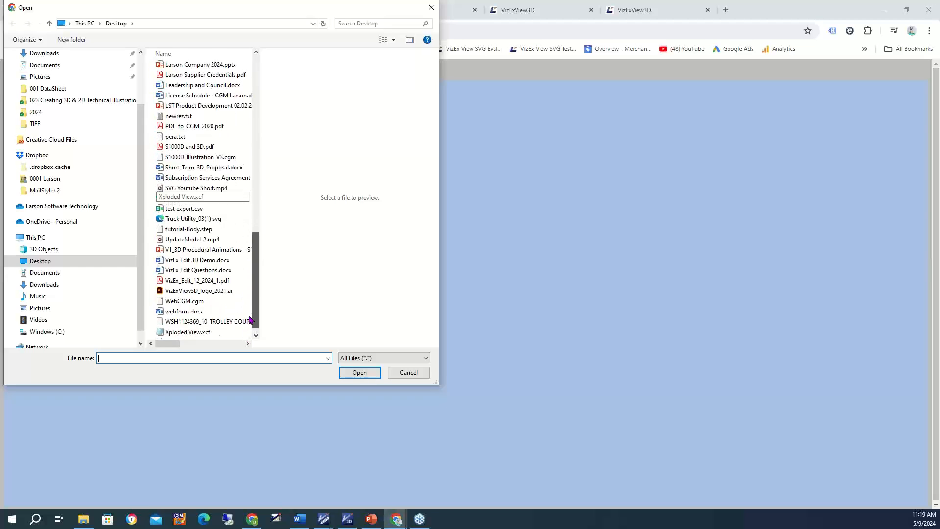
scroll(208, 229, up, 10)
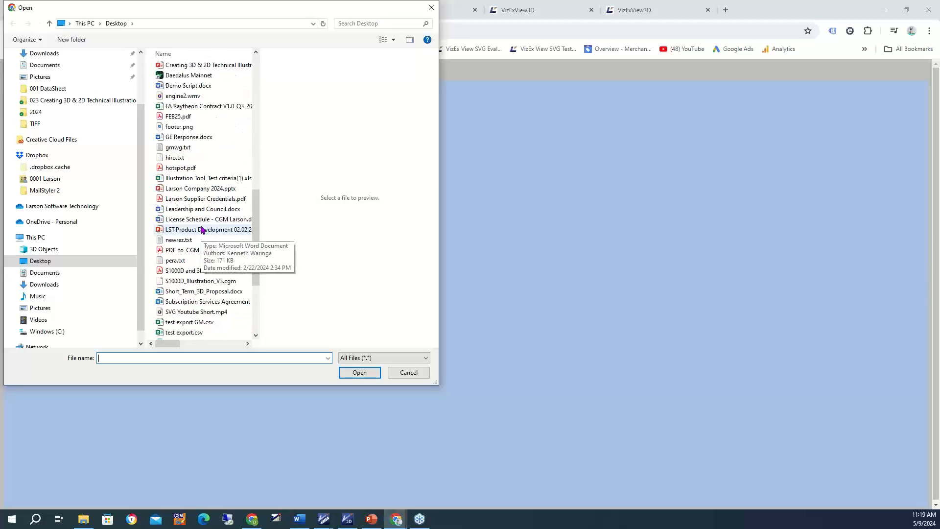
scroll(206, 228, up, 1)
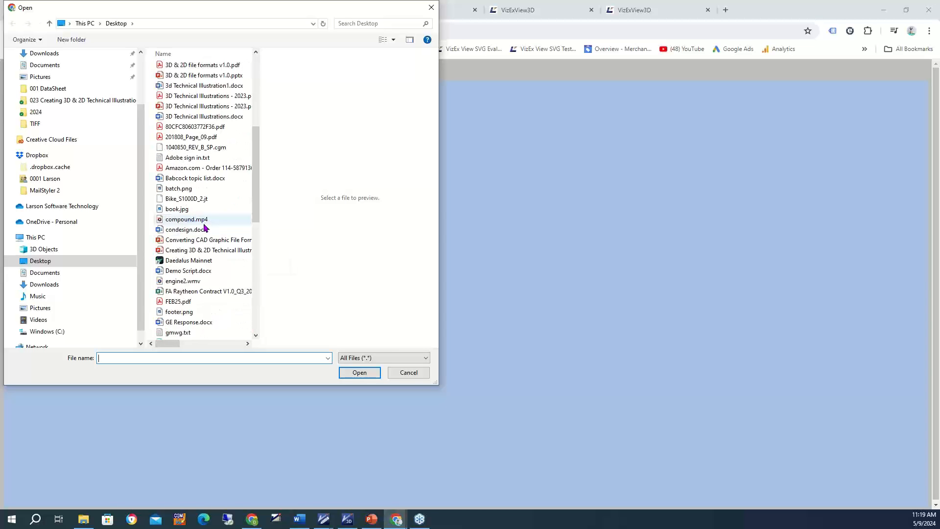
scroll(205, 158, up, 2)
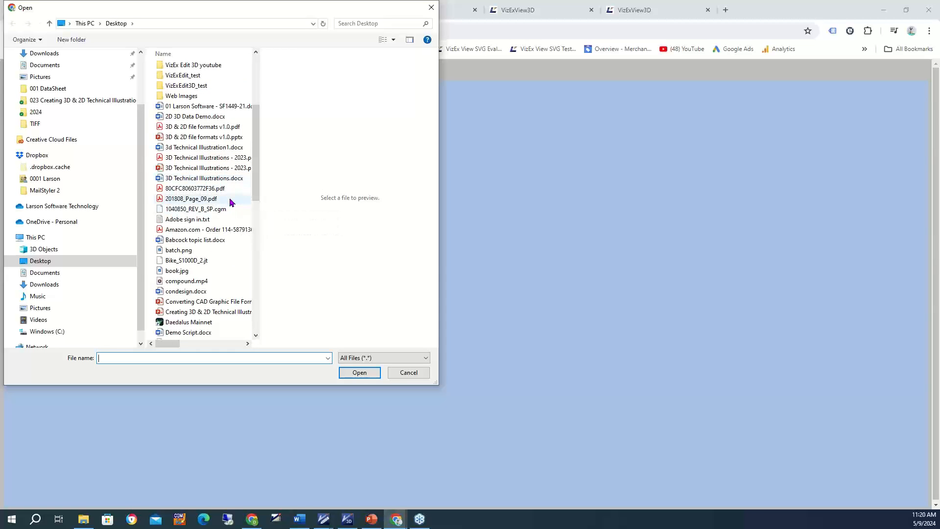
click(199, 211)
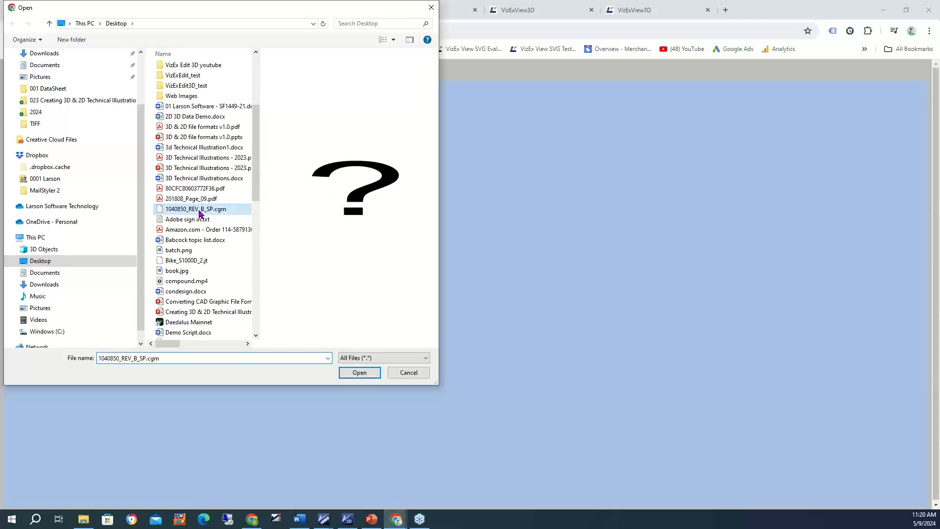
click(357, 373)
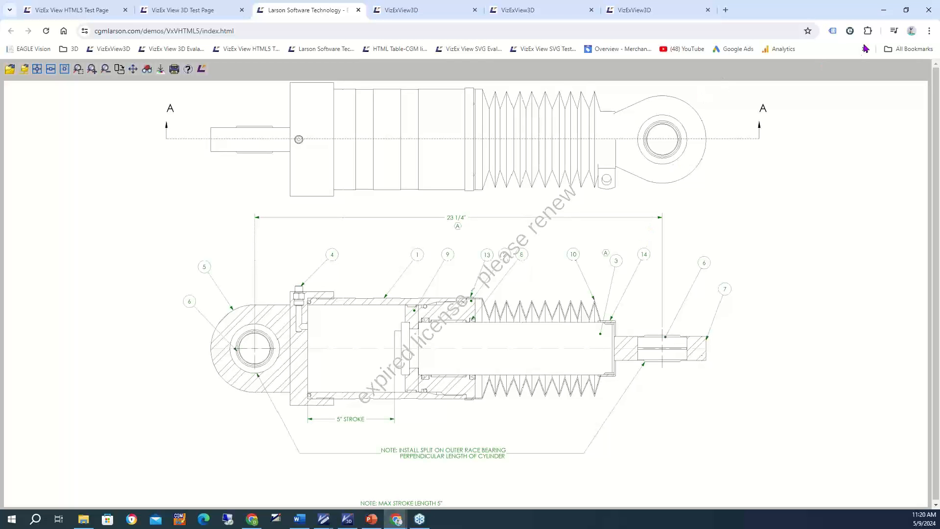
Step: Minimise the browser, switch to the PowerPoint slide show and advance to the Creating 2D Vector Illustrations slide
click(881, 11)
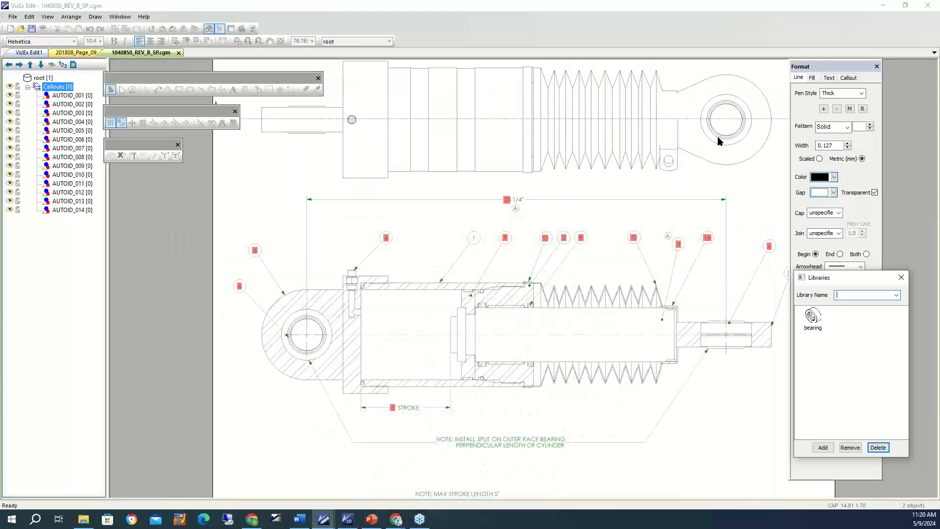
click(372, 519)
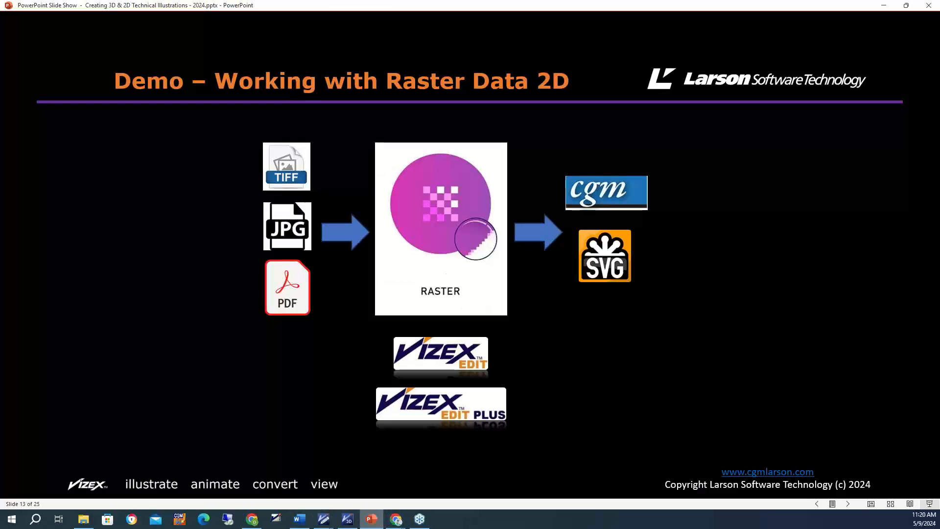
click(646, 387)
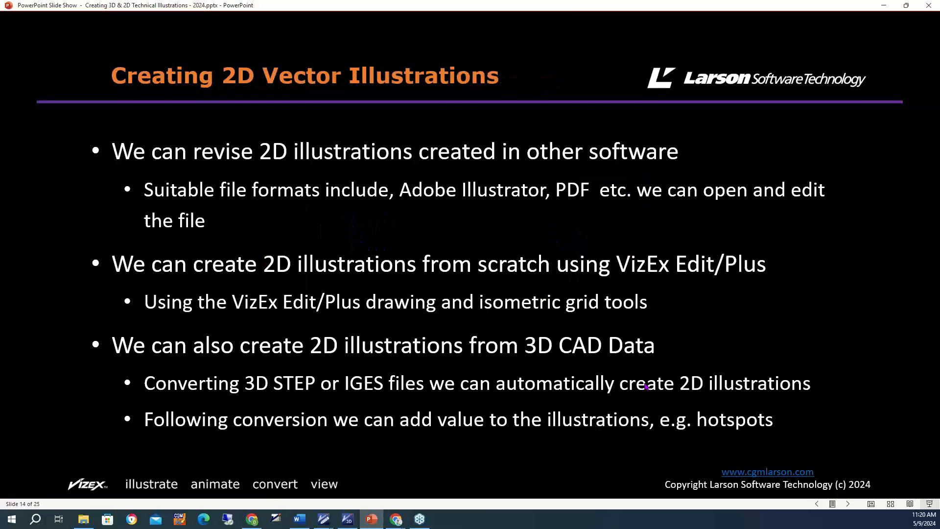
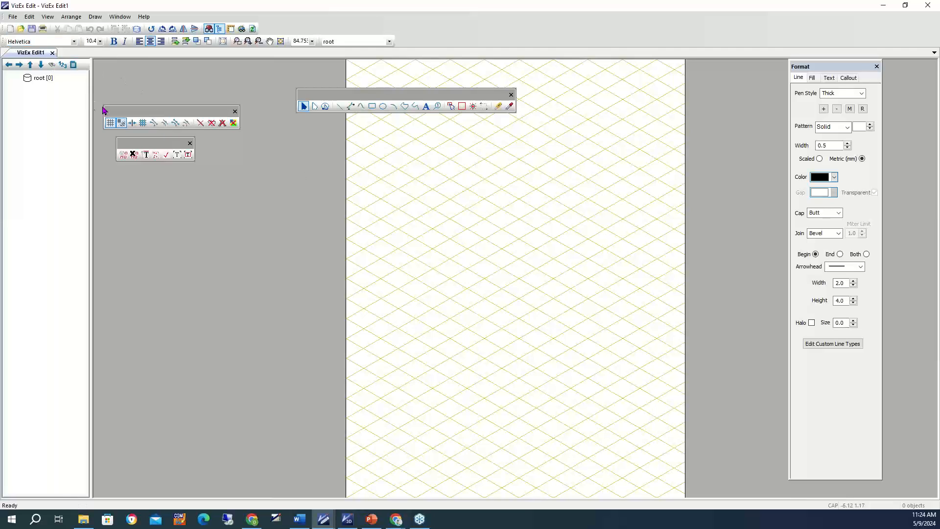
Step: Move the grid toolbar, toggle the gridlines off and on, and switch between the isometric and normal grids, returning to isometric
drag(157, 110, 133, 104)
click(128, 119)
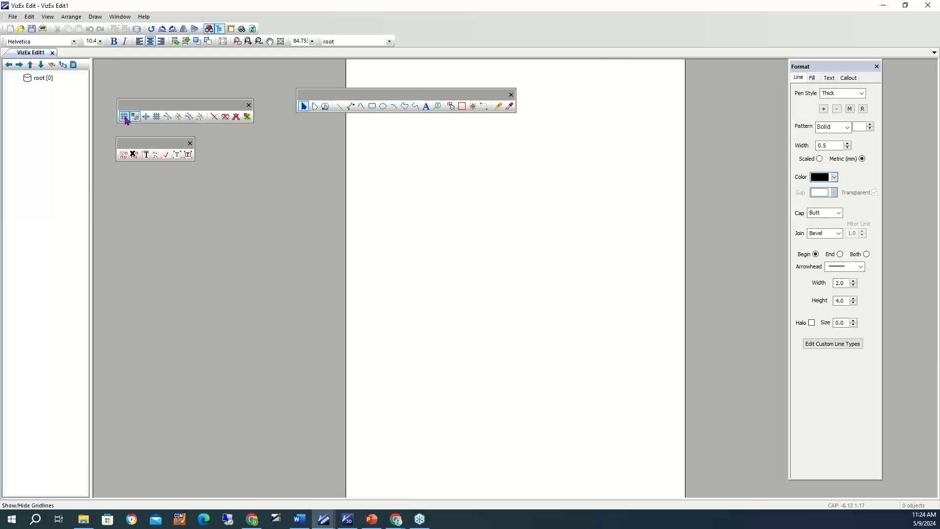
click(128, 119)
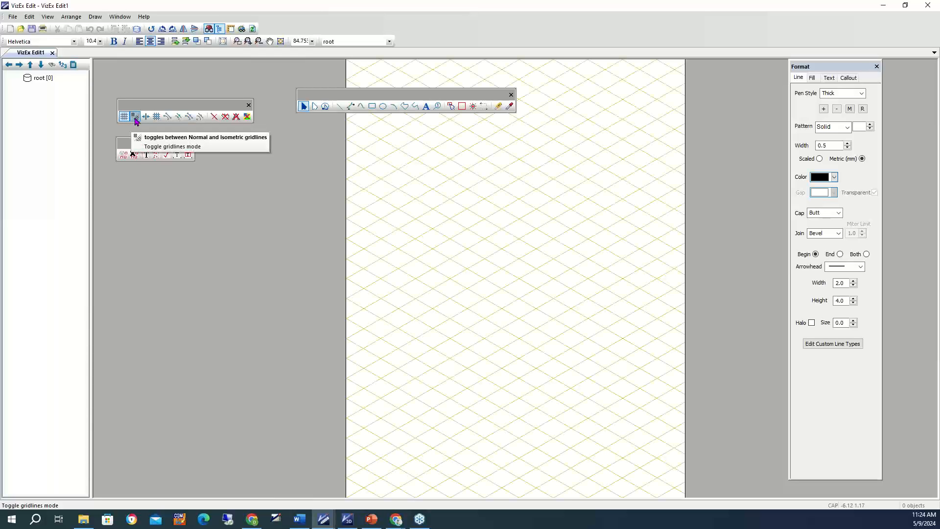
click(135, 118)
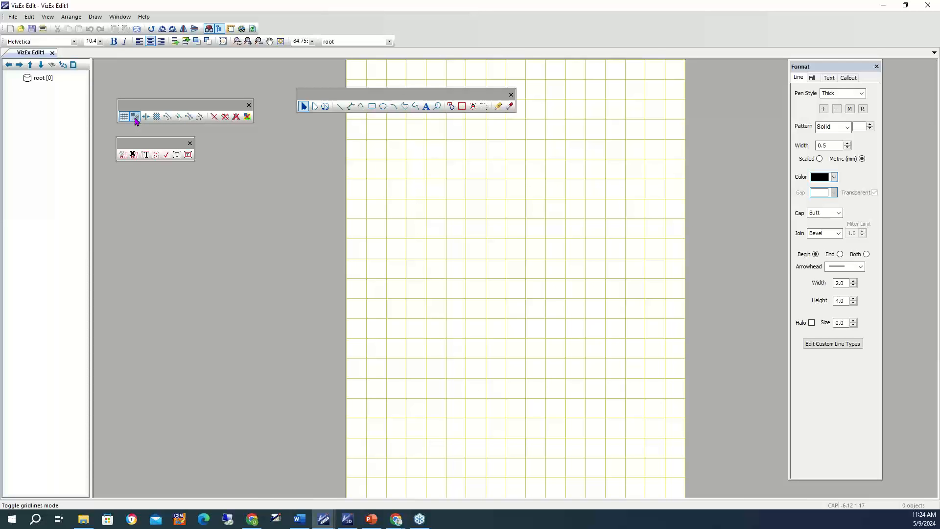
click(136, 121)
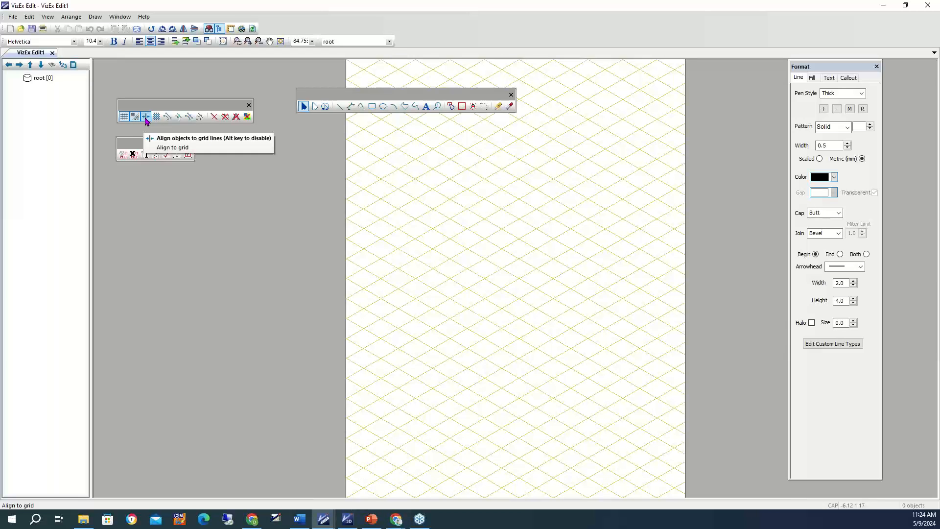
Step: Set objects to align to the grid lines and snap to the grid, and move the drawing toolbar beneath the other floating toolbars
click(146, 117)
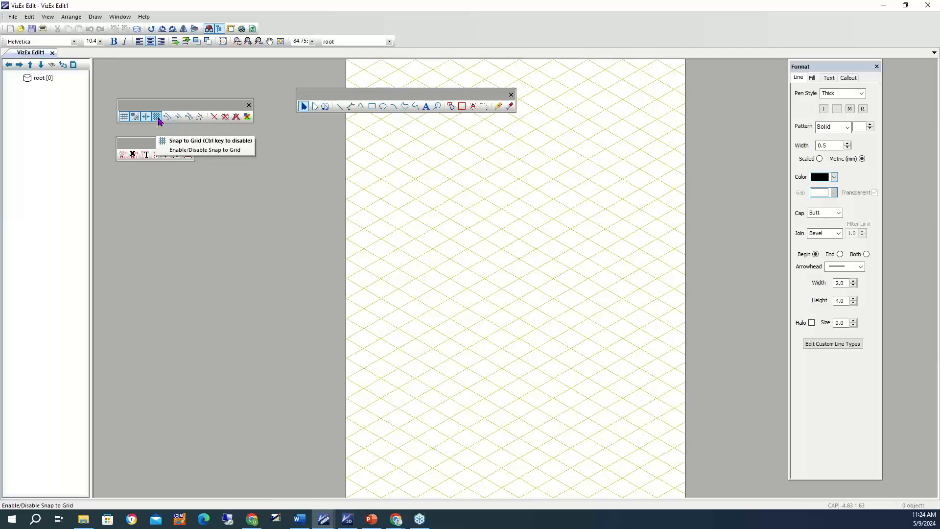
click(158, 120)
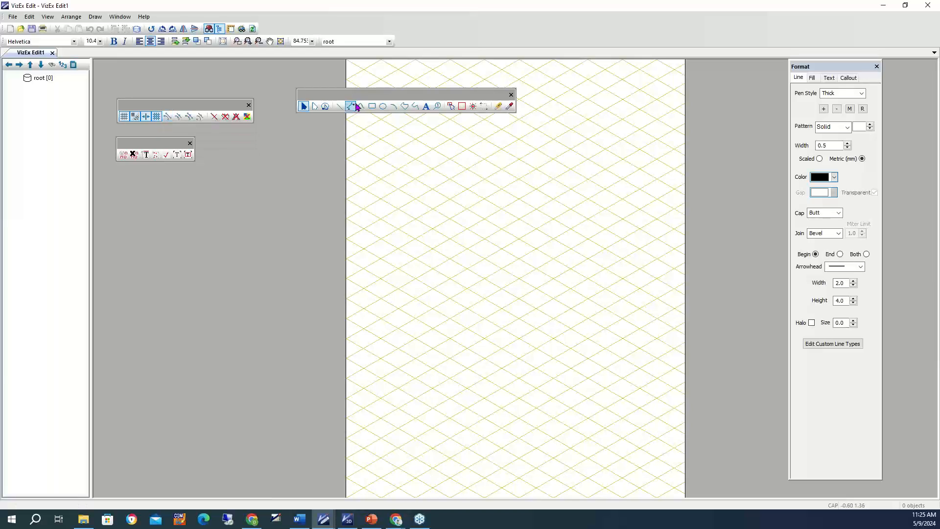
mouse_move(357, 92)
mouse_down()
mouse_move(260, 167)
mouse_move(168, 180)
mouse_up()
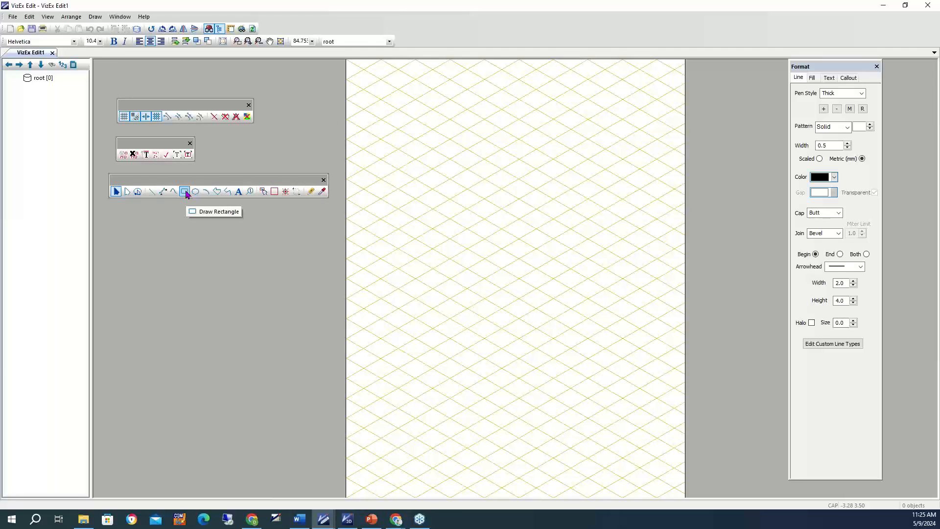
Step: Draw an isometric rectangle about 101.6 by 101.6 in as the cube's left face
click(185, 192)
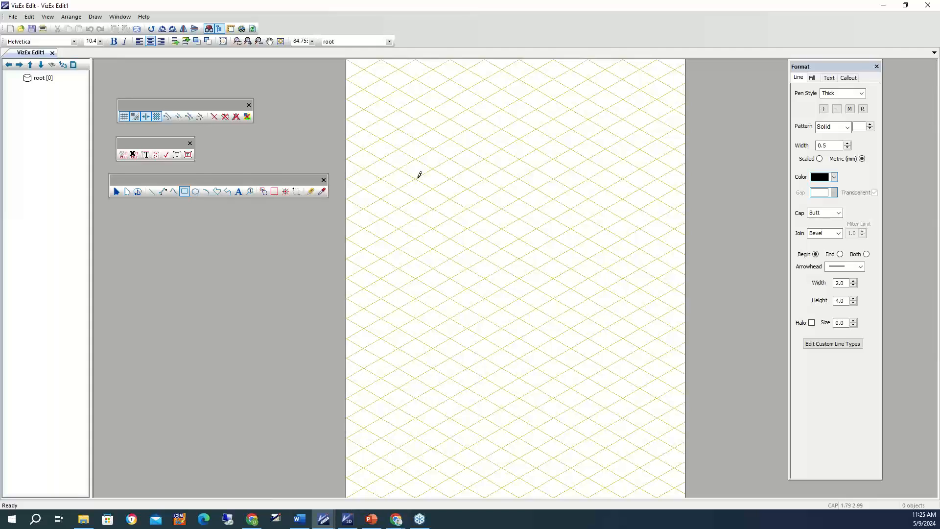
mouse_move(416, 177)
mouse_down()
mouse_move(459, 279)
mouse_move(549, 399)
mouse_move(541, 384)
mouse_up()
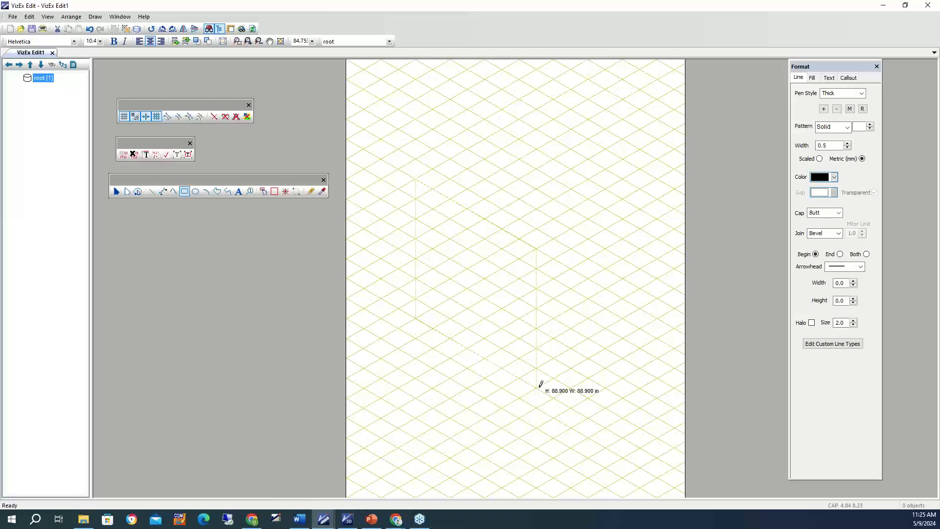
drag(541, 384, 553, 414)
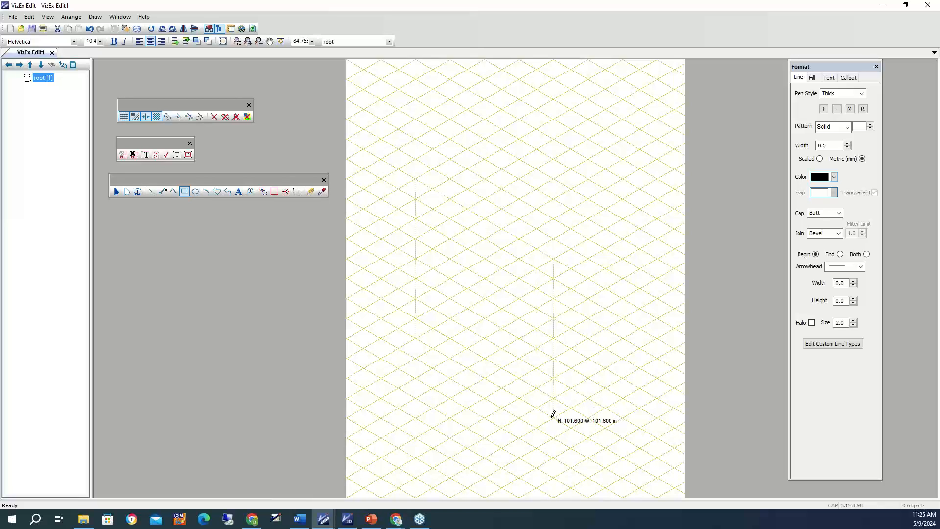
drag(554, 414, 553, 414)
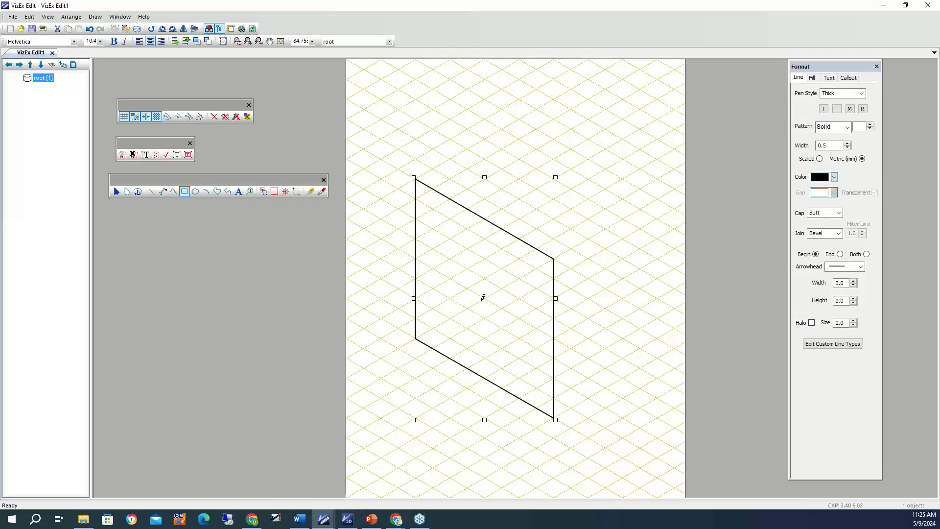
Step: Draw isometric rectangles for the cube's right and top faces, sharing edges with the left face
drag(556, 417, 708, 271)
drag(716, 208, 650, 218)
mouse_move(694, 190)
mouse_down()
mouse_move(700, 183)
mouse_move(456, 162)
mouse_move(416, 180)
mouse_up()
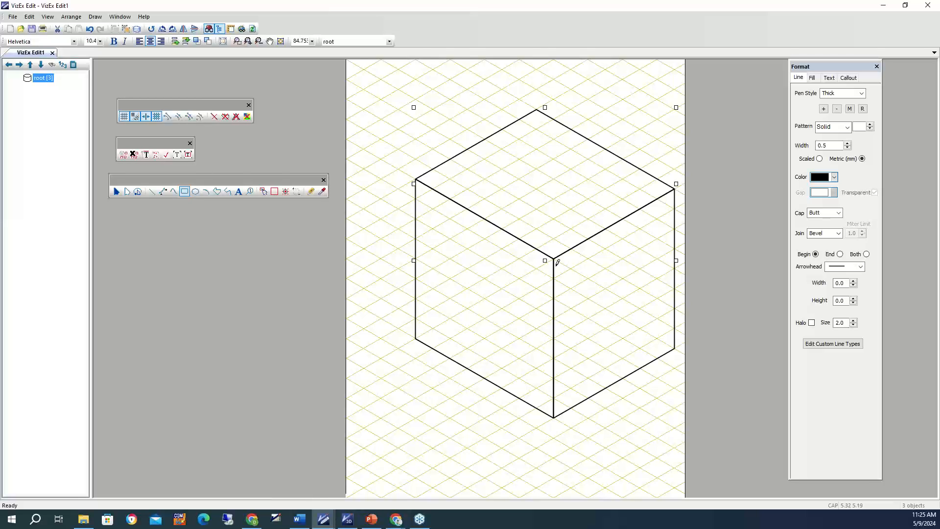
Step: Draw an isometric ellipse centred on each of the cube's three visible faces
click(194, 192)
drag(486, 296, 499, 329)
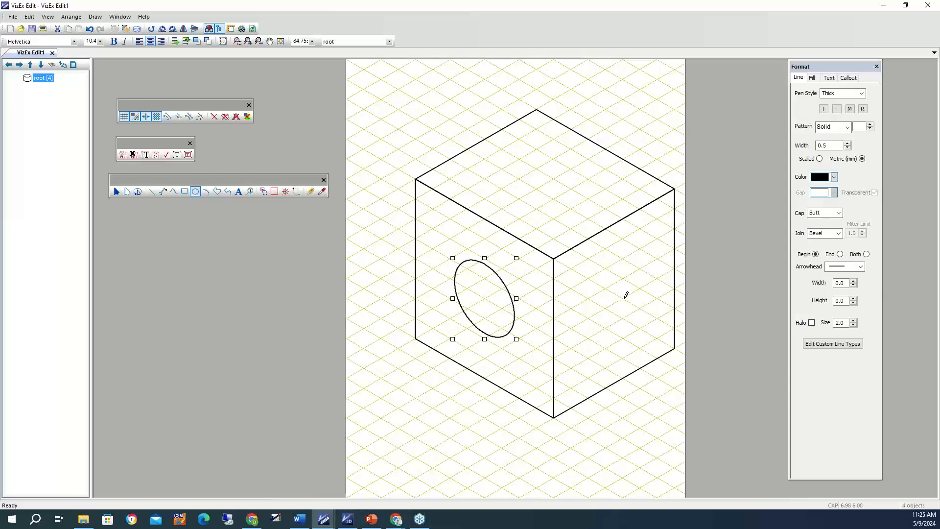
drag(607, 305, 625, 277)
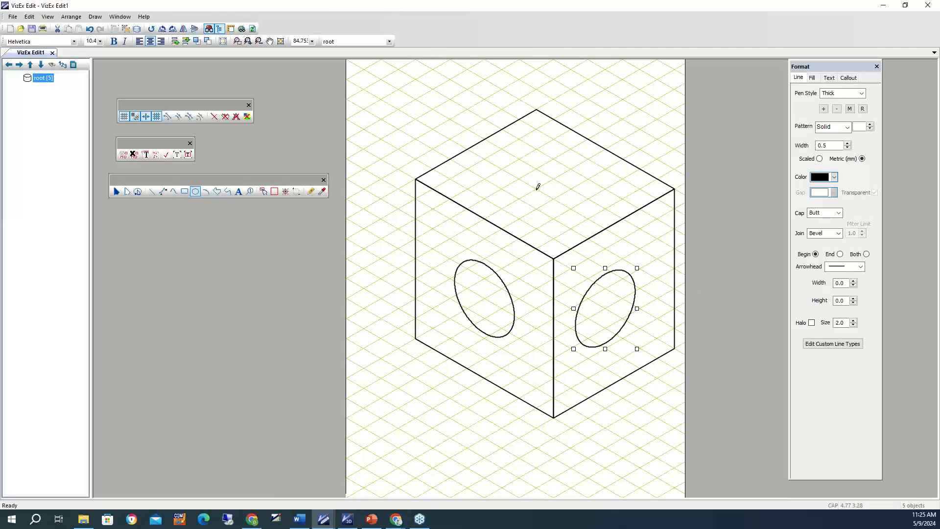
drag(537, 189, 505, 187)
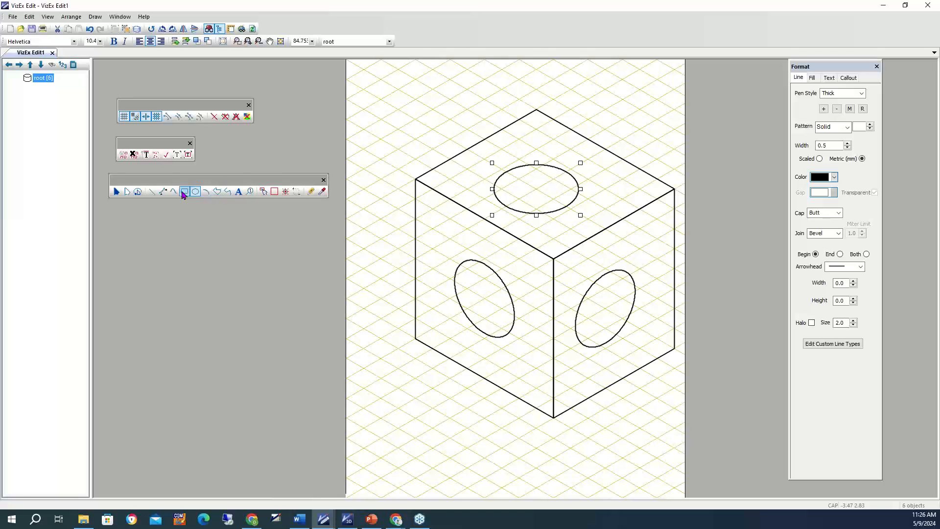
Step: Draw three grid-aligned lines: one outward from the left ellipse's centre and two short ones below the cube
click(152, 191)
drag(483, 299, 315, 350)
drag(396, 341, 379, 359)
mouse_move(452, 375)
mouse_down()
mouse_move(431, 389)
mouse_move(451, 420)
mouse_up()
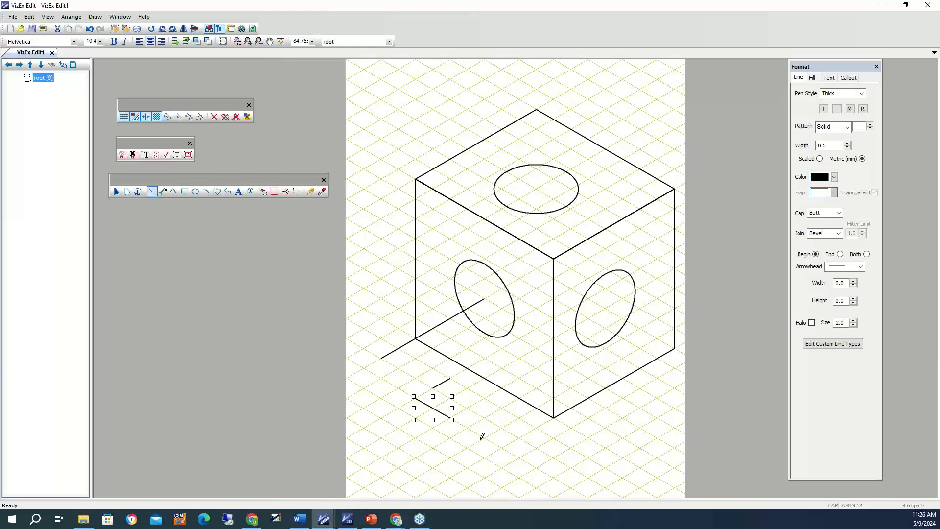
Step: Delete the line through the left ellipse and the two short lines below the cube
click(117, 190)
click(445, 324)
key(Delete)
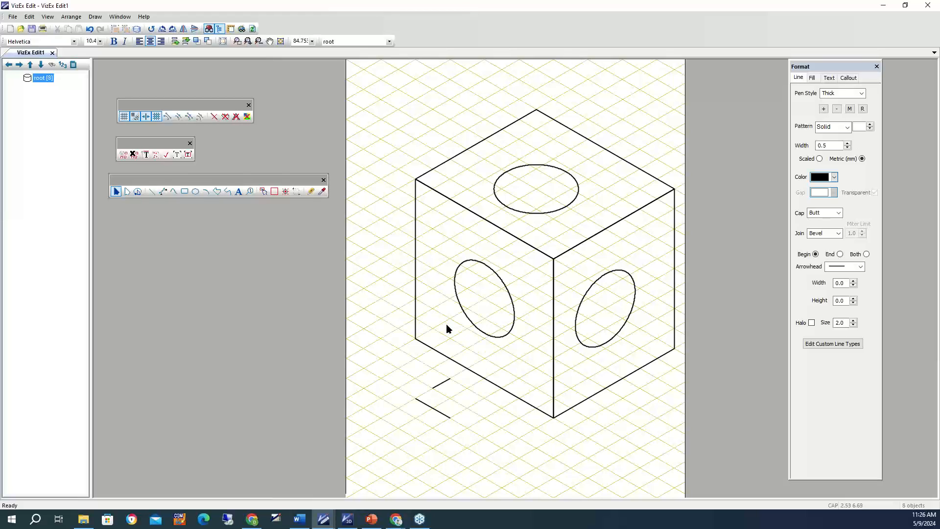
click(441, 383)
key(Delete)
click(428, 406)
key(Delete)
Step: Select all the cube's faces and ellipses and group them into one object
mouse_move(394, 81)
mouse_down()
mouse_move(688, 418)
mouse_move(688, 439)
mouse_up()
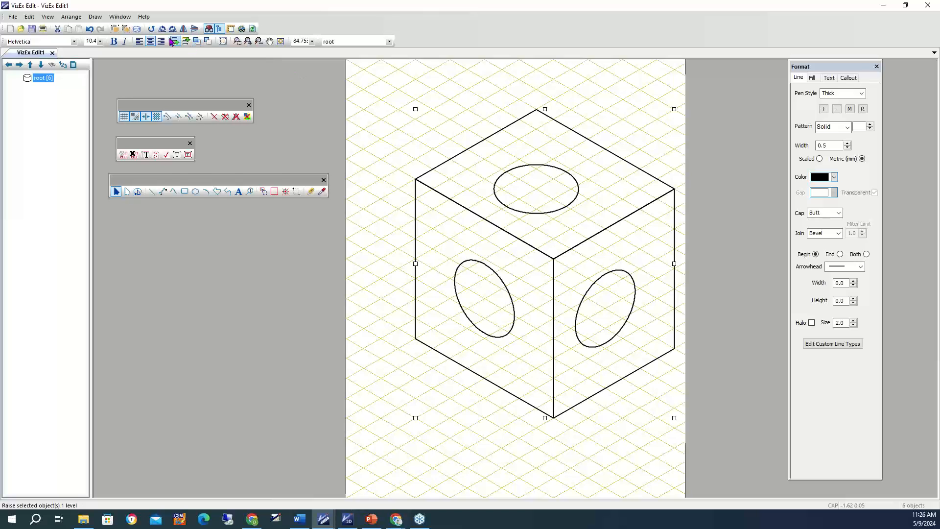
click(68, 17)
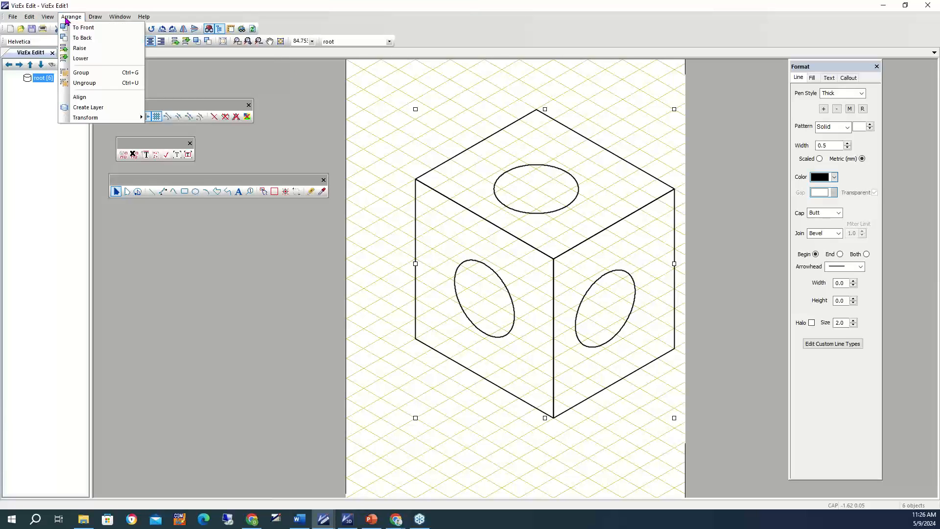
click(82, 72)
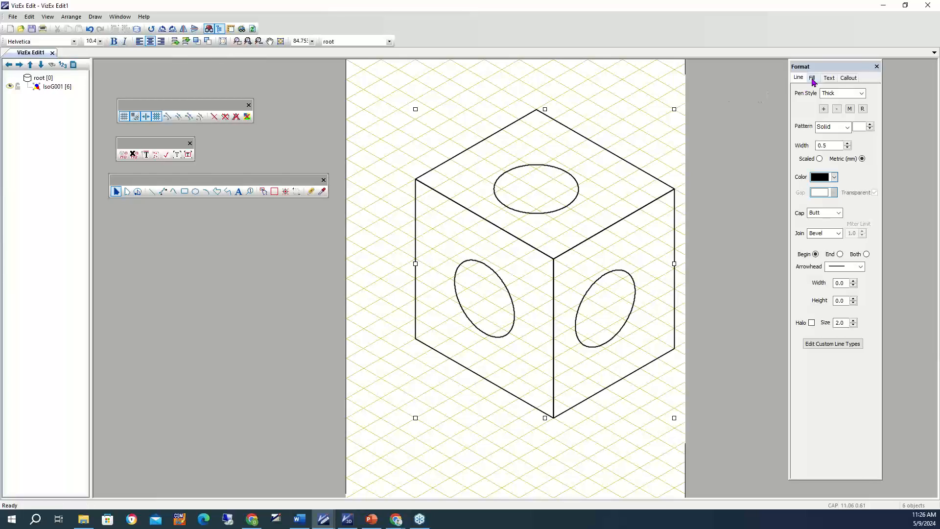
Step: Move the Format panel closer to the page, and open the Libraries window and place it beside the drawing
mouse_move(821, 70)
mouse_down()
mouse_move(854, 78)
mouse_move(768, 77)
mouse_up()
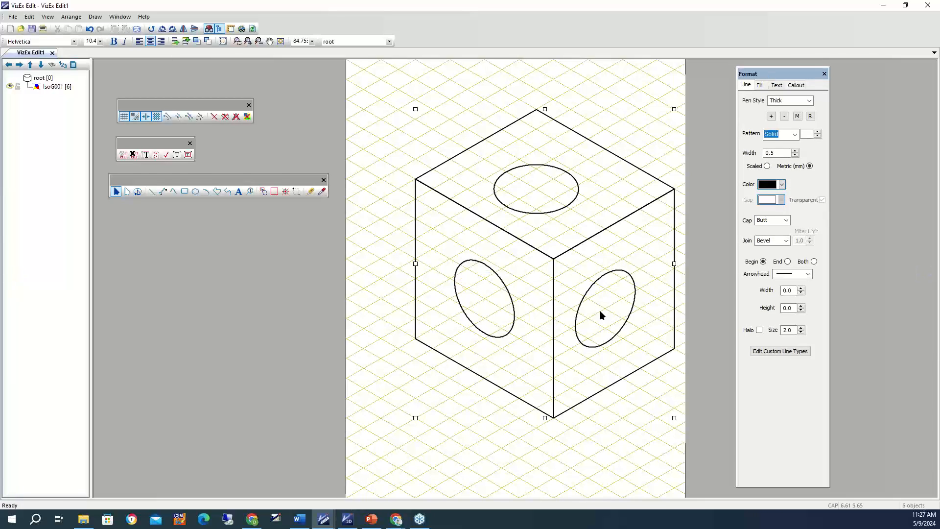
click(74, 17)
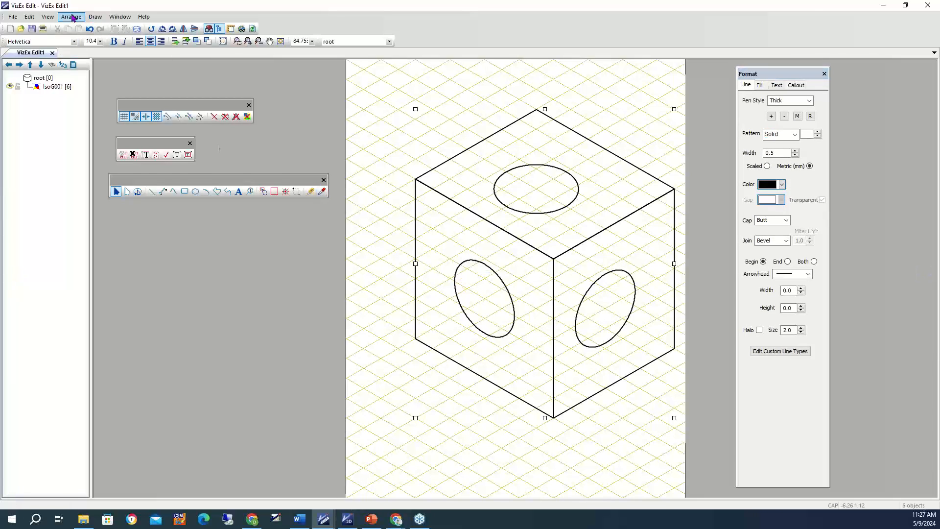
click(73, 17)
click(78, 18)
click(71, 17)
click(48, 16)
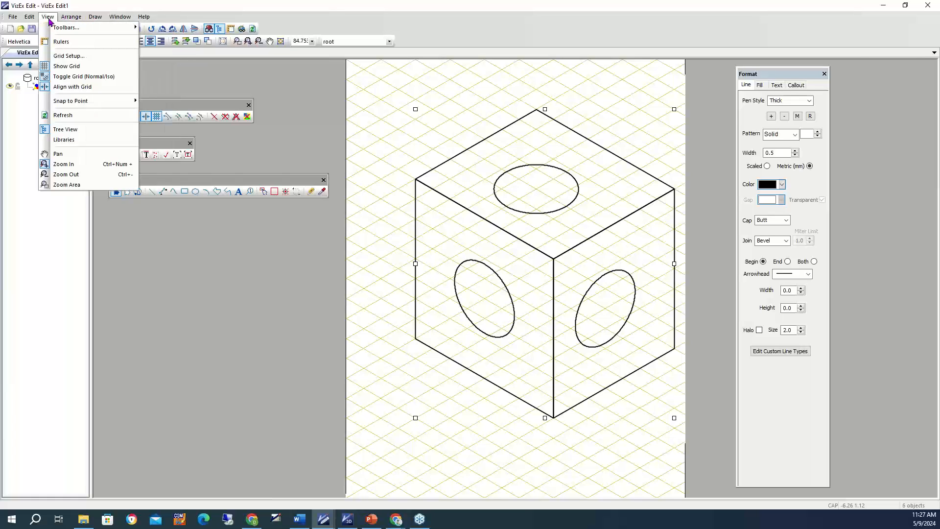
click(68, 140)
drag(817, 343, 765, 145)
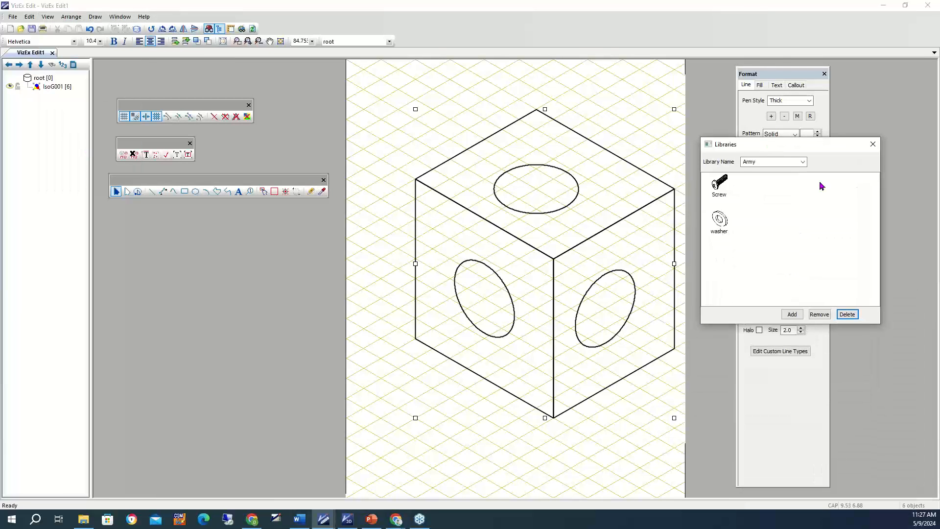
Step: Choose the parts library and insert its bearing above the cube's upper-right side
click(803, 162)
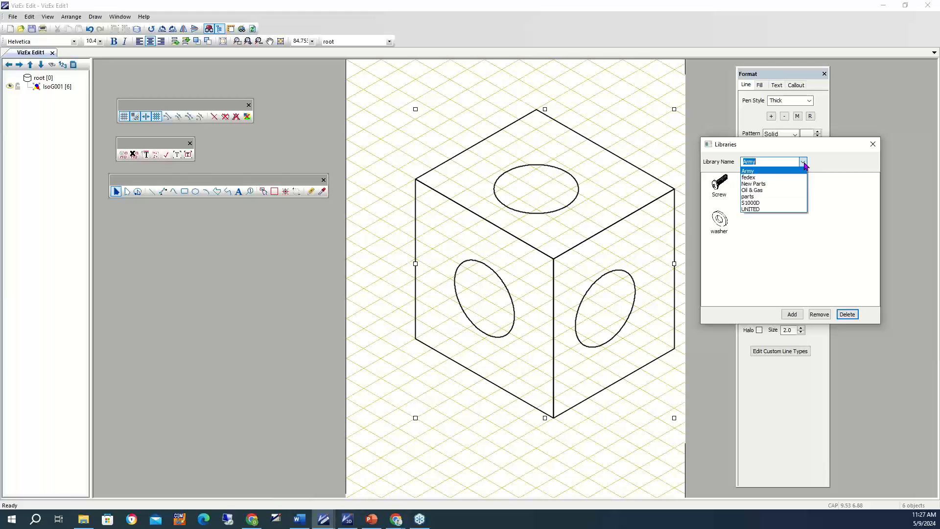
click(755, 196)
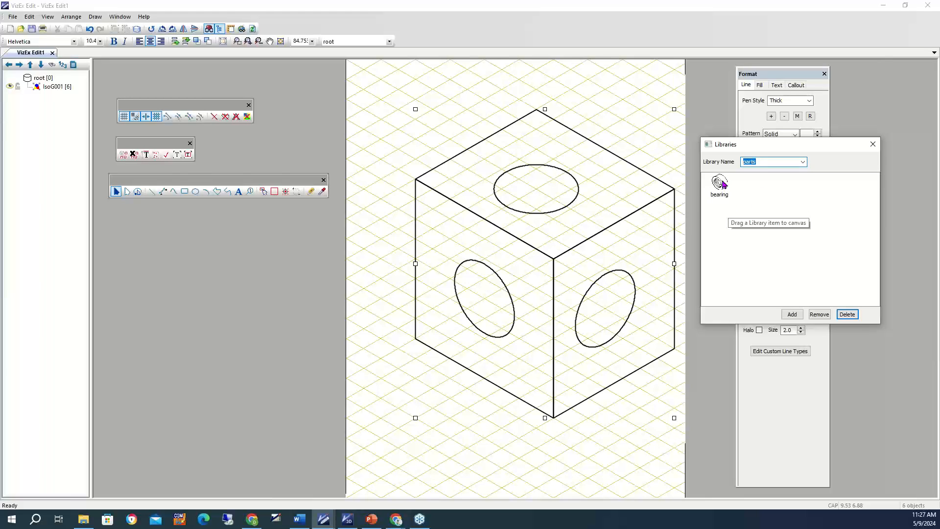
mouse_move(723, 185)
mouse_down()
mouse_move(711, 197)
mouse_move(624, 121)
mouse_up()
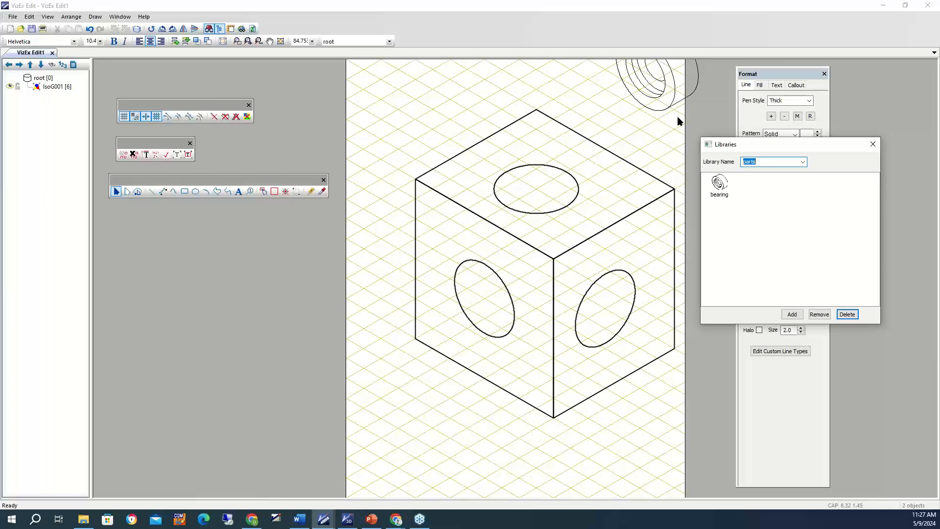
Step: Add the grouped cube to the parts library with the item name cube
click(594, 146)
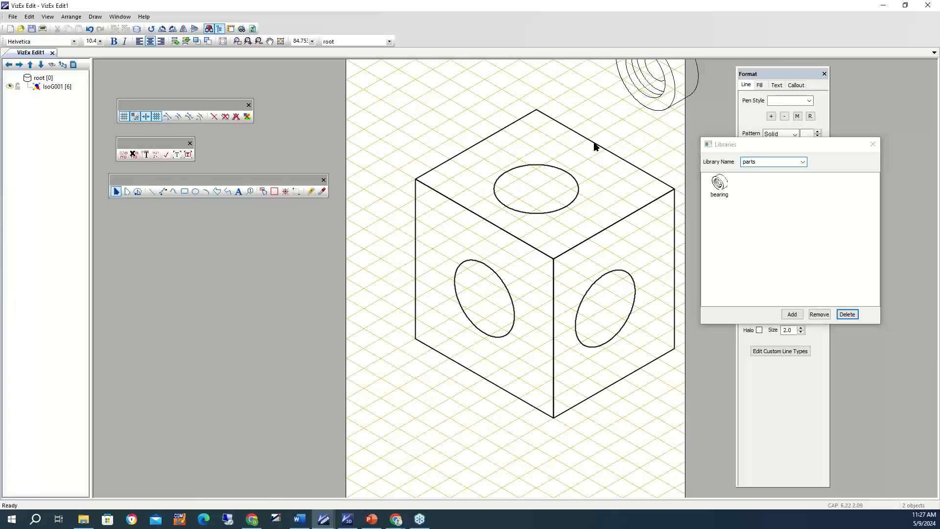
right_click(594, 146)
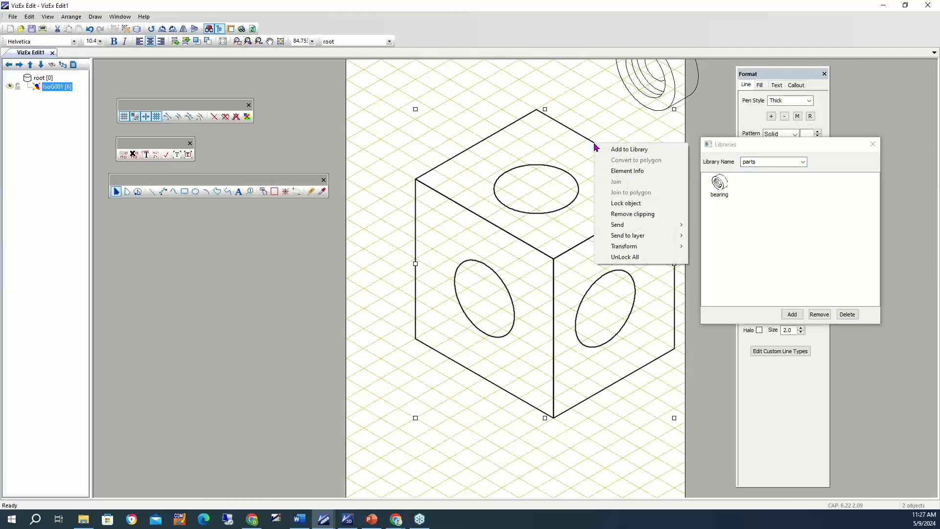
click(628, 149)
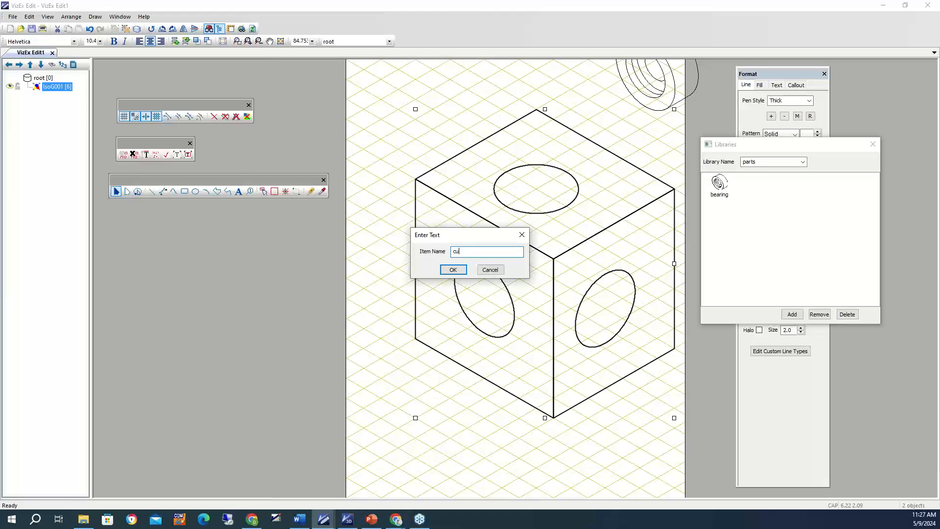
click(451, 269)
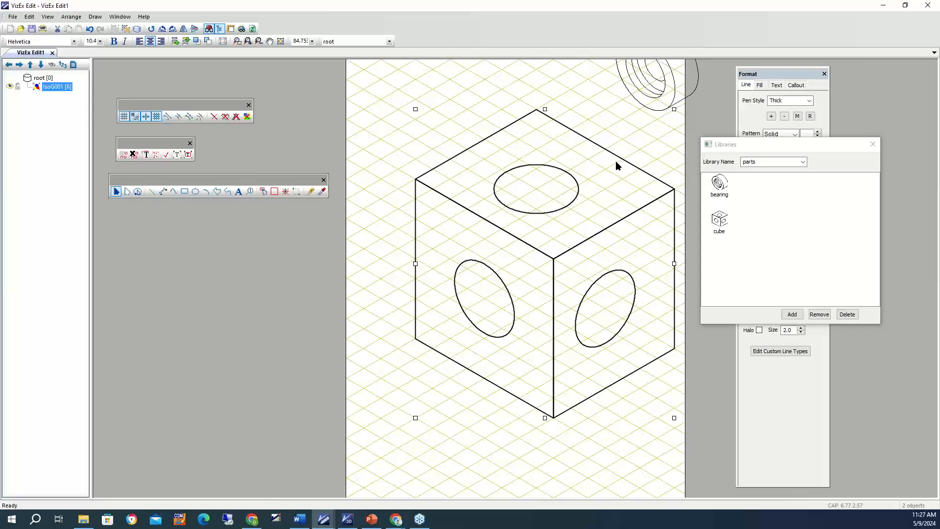
Step: Choose the S1000D library and place its isoarrsw and isoarrne direction arrows below the cube's left face
click(802, 161)
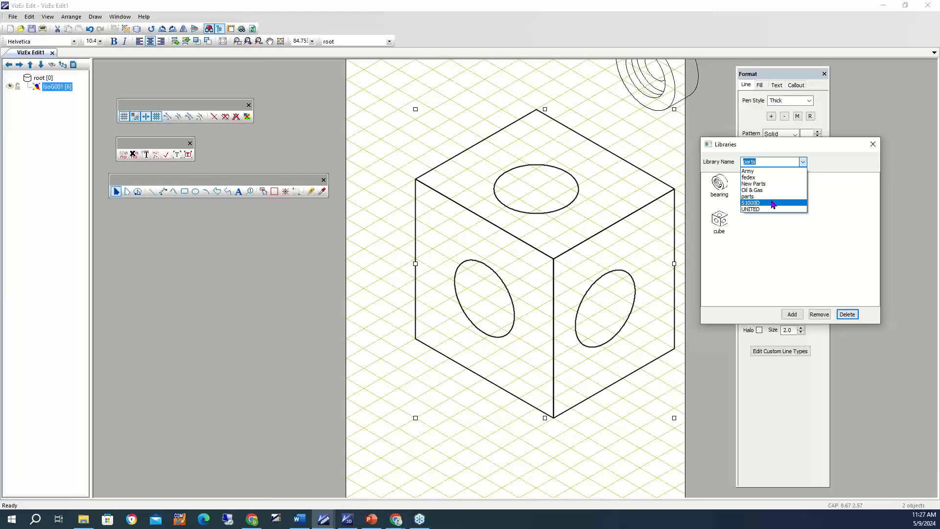
click(772, 204)
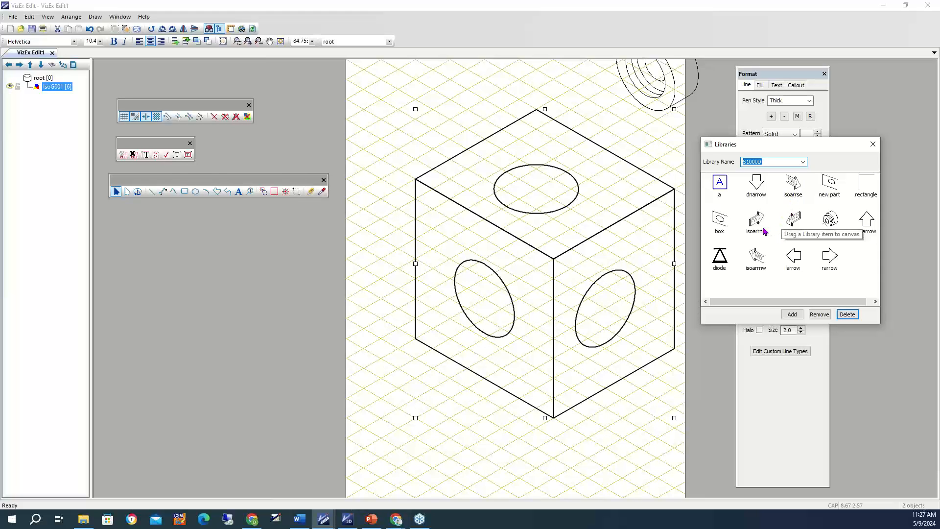
drag(455, 433, 459, 430)
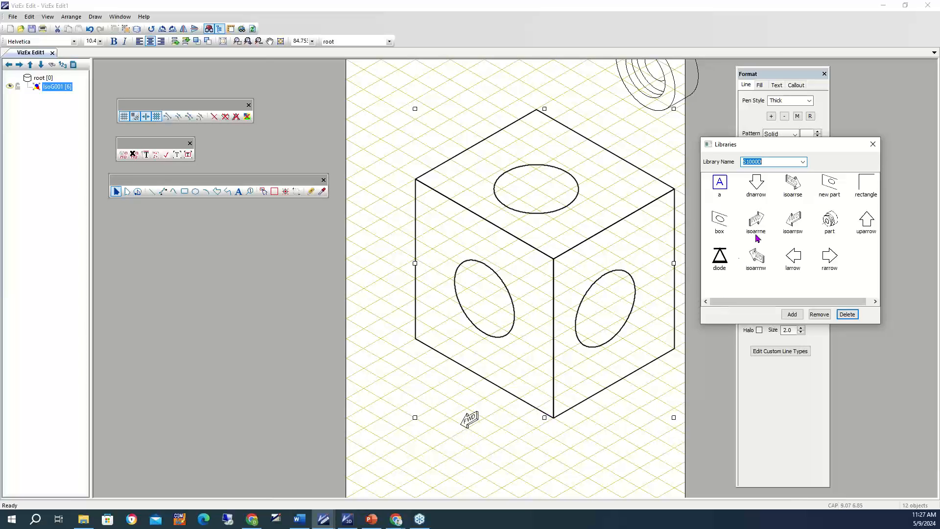
drag(404, 389, 406, 388)
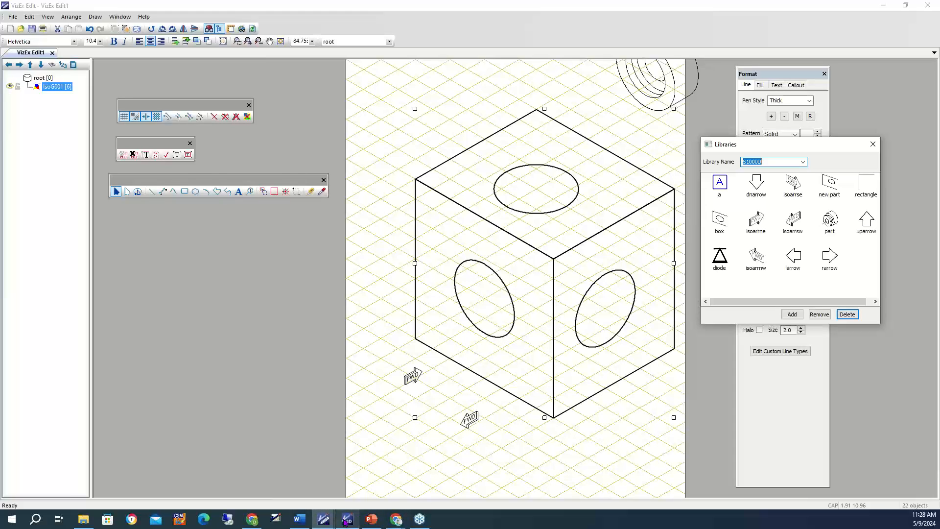
Step: Switch to VizExEdit3D and import the STEP model Difi_000001.stp from the 03 VizEx Edit 3D Demo folder
click(367, 456)
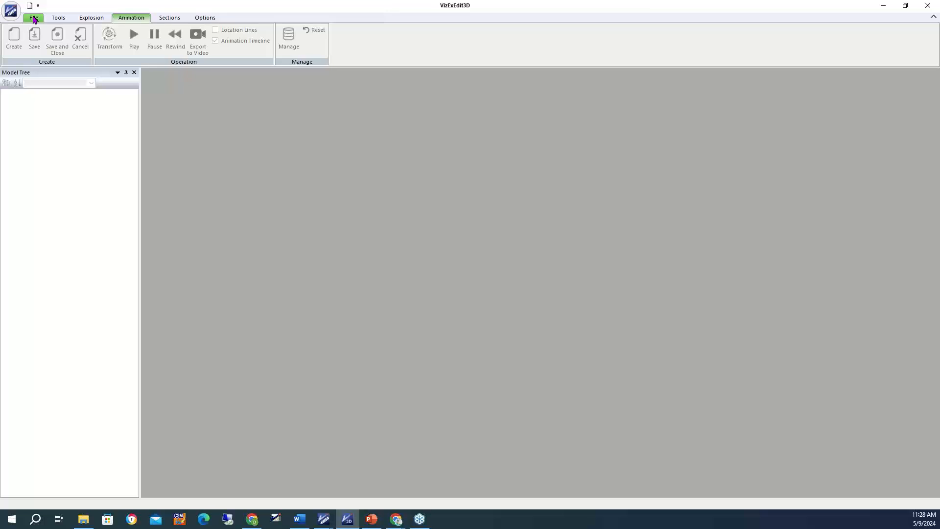
click(34, 18)
click(57, 36)
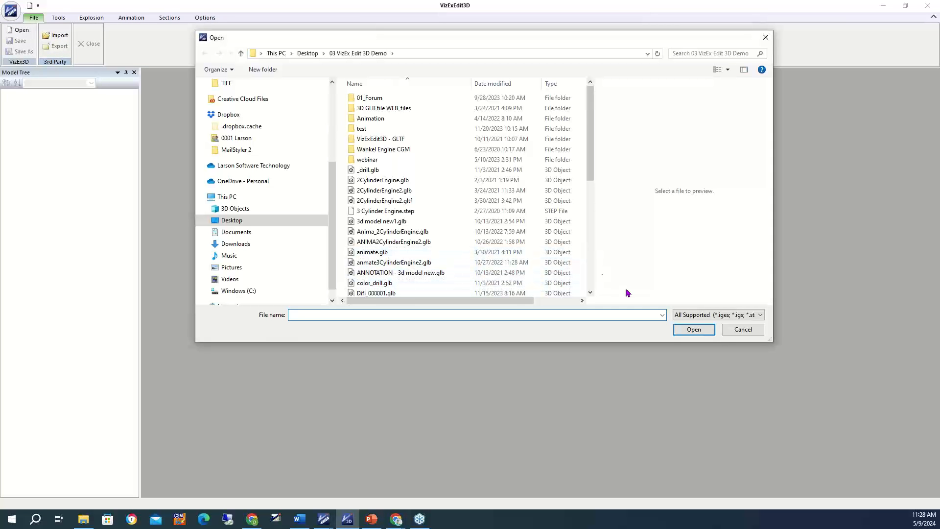
click(703, 316)
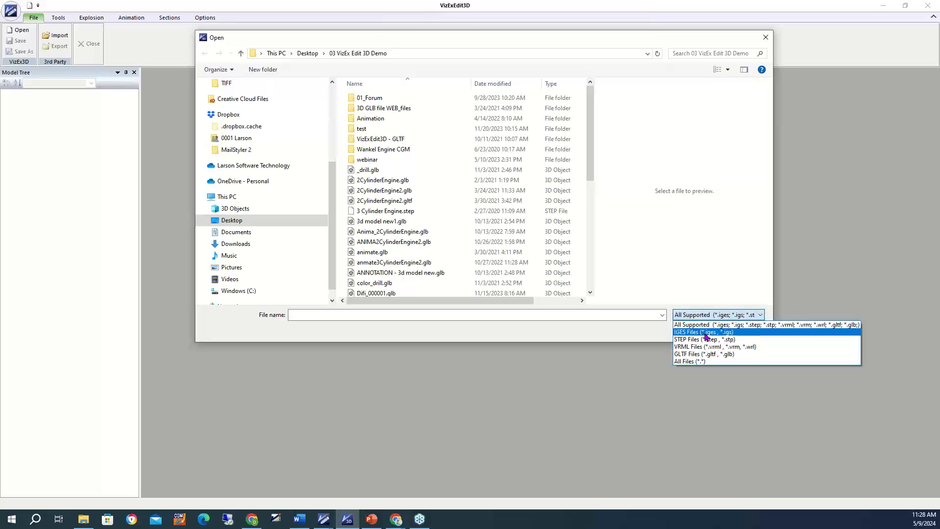
click(706, 338)
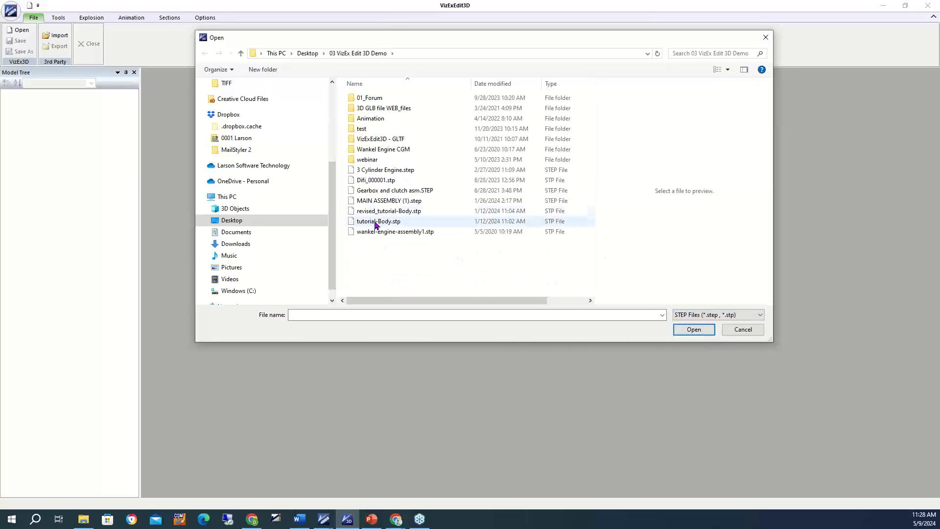
click(372, 180)
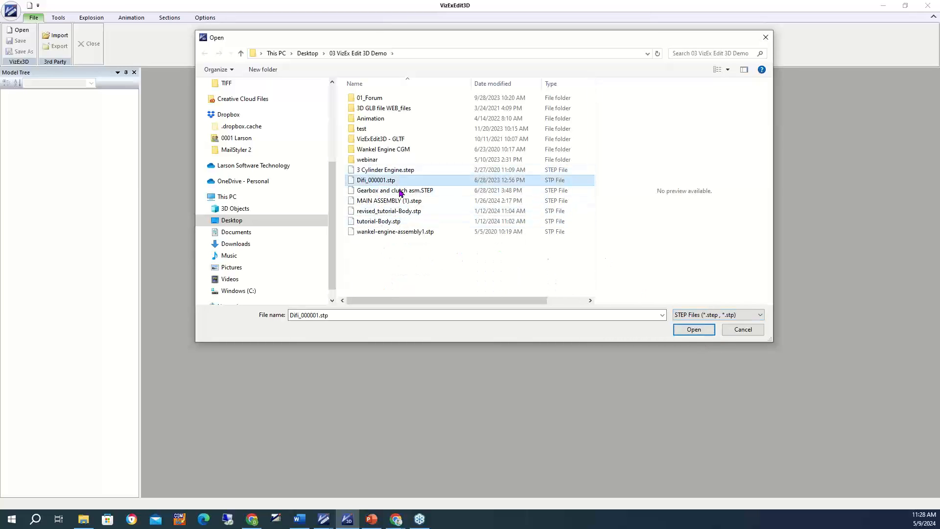
click(693, 331)
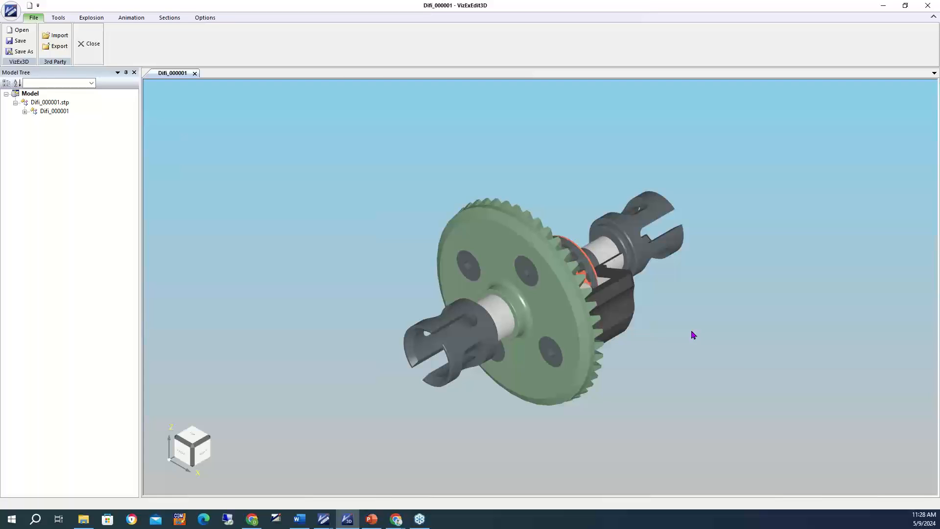
scroll(697, 327, down, 2)
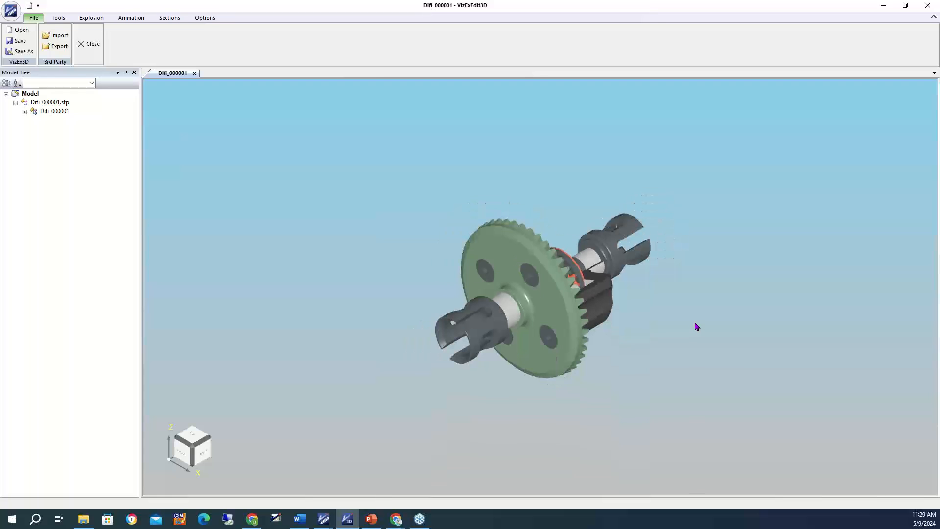
Step: Create an explosion view named new for the gear assembly
click(97, 20)
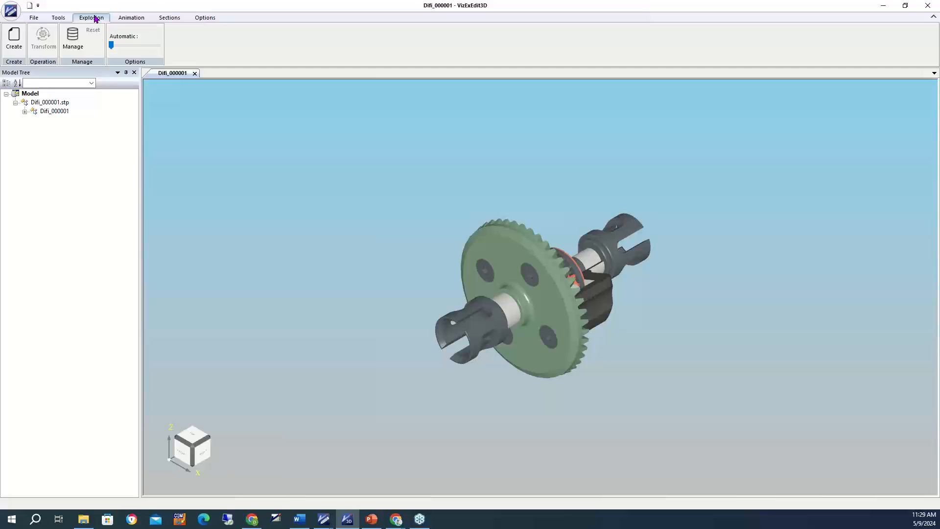
click(15, 44)
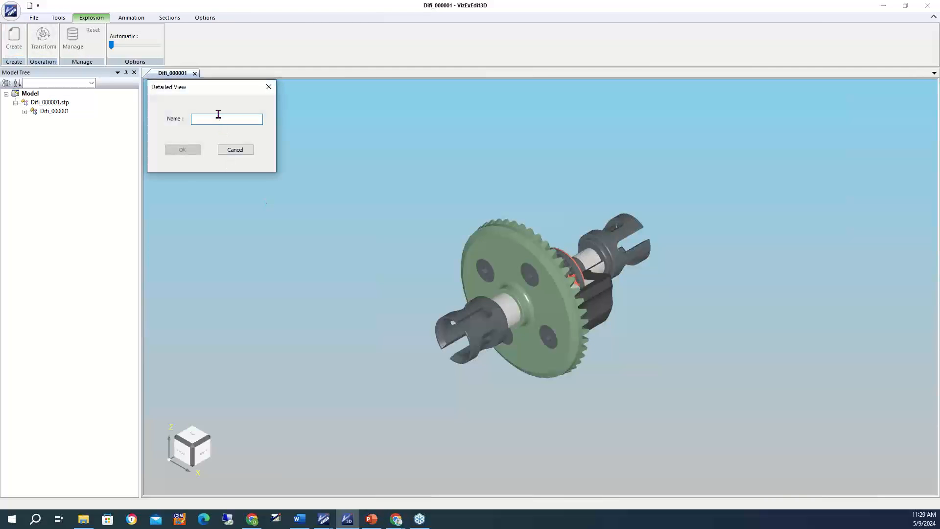
text(new)
click(184, 150)
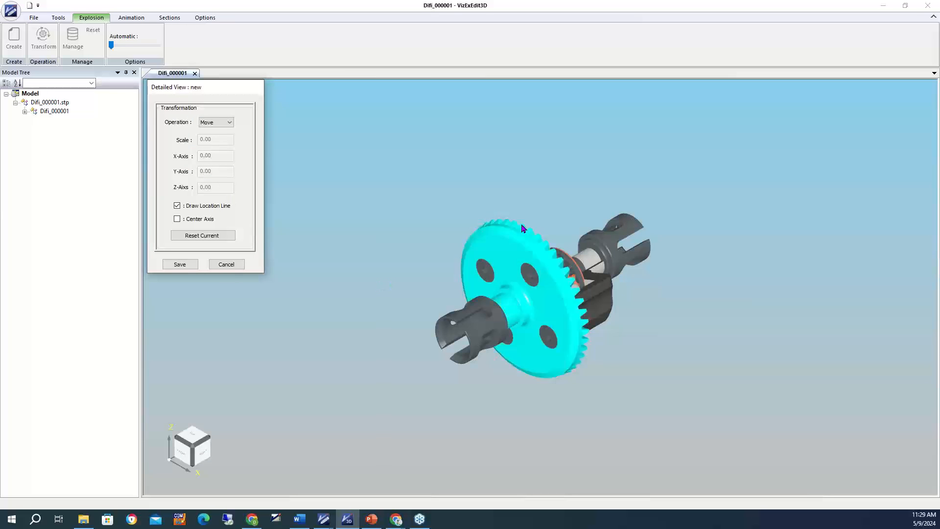
Step: Move the half shaft in front of the large gear about -61.7 along Y with a location line, and reset it
click(569, 322)
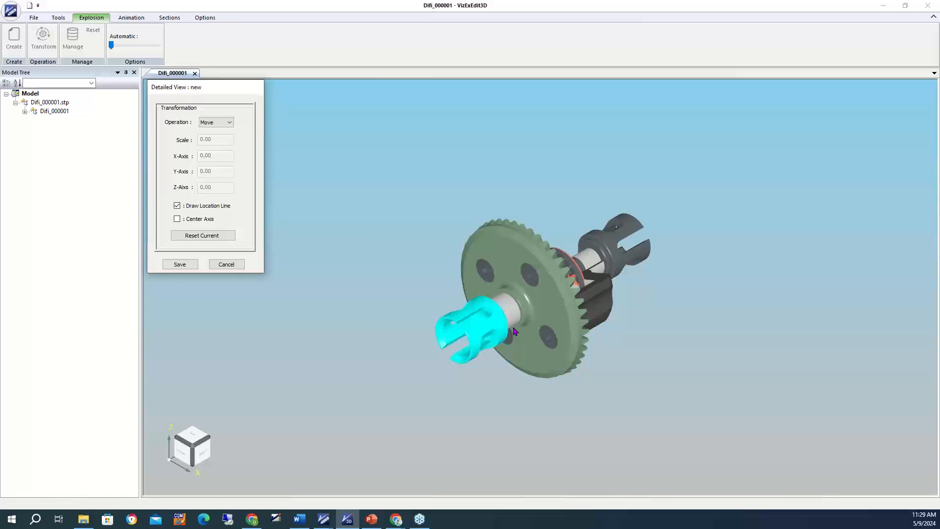
click(486, 331)
drag(510, 312, 307, 396)
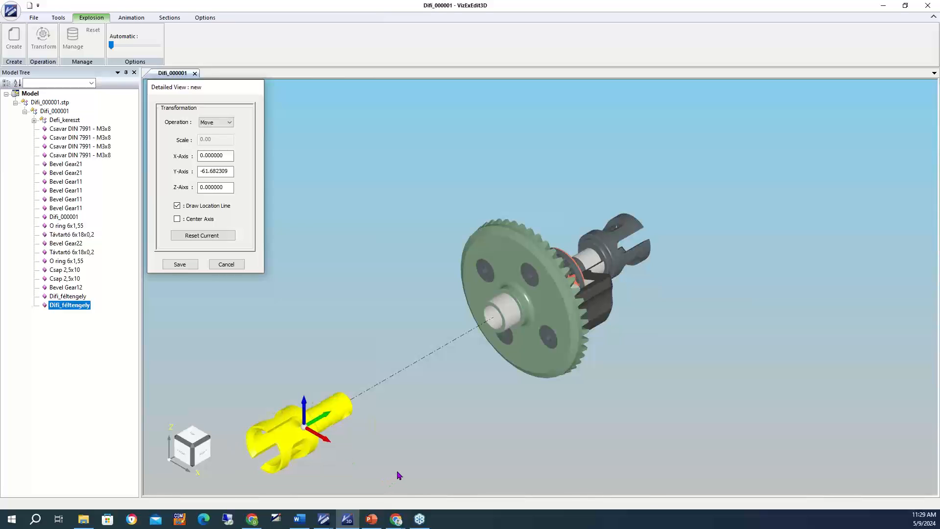
click(195, 236)
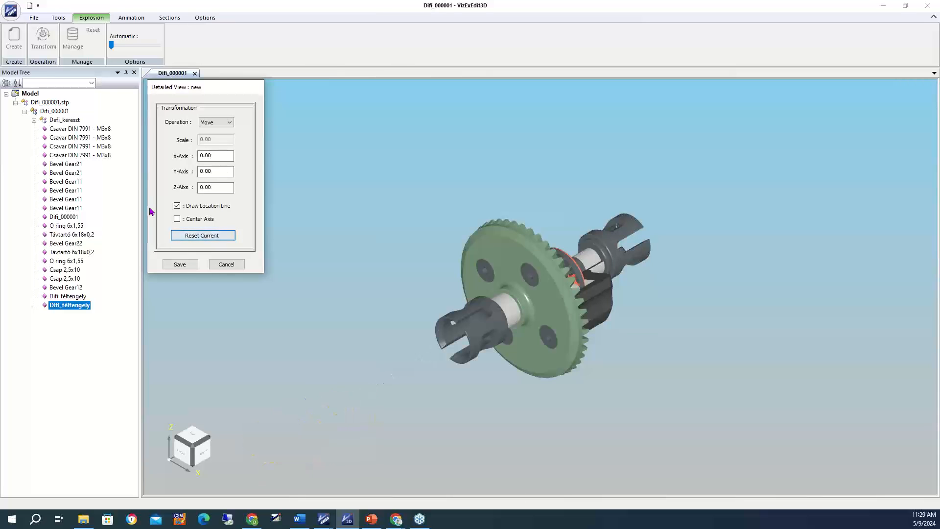
Step: Turn off location lines and move the half shaft in front of the large gear about -63.5 along the Y axis
click(177, 205)
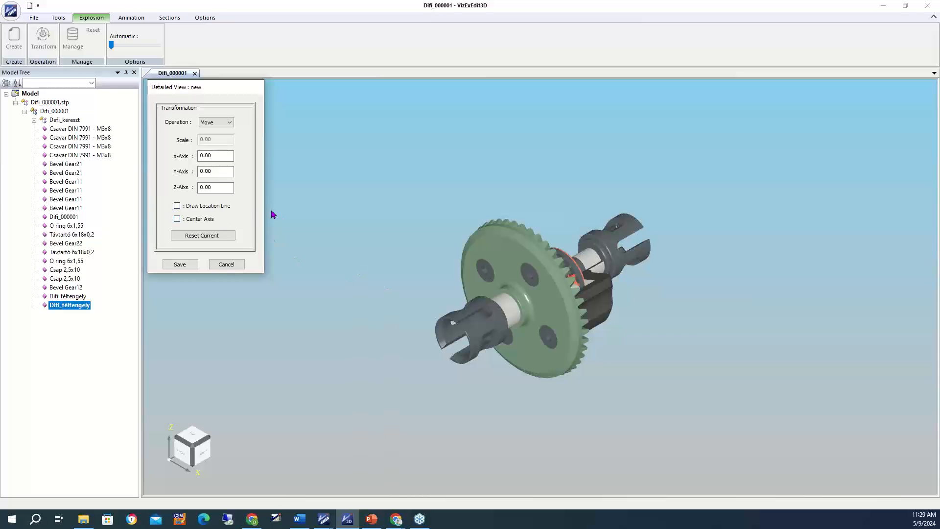
click(495, 329)
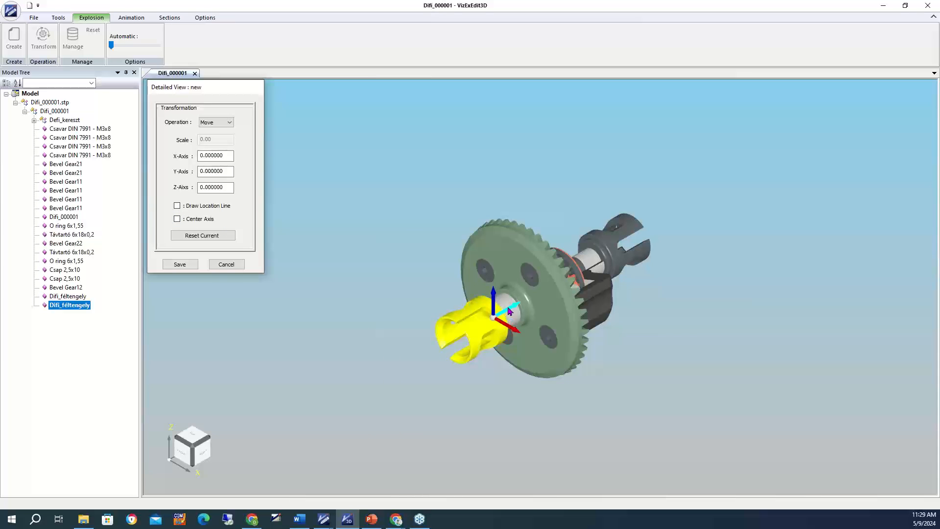
drag(507, 307, 368, 386)
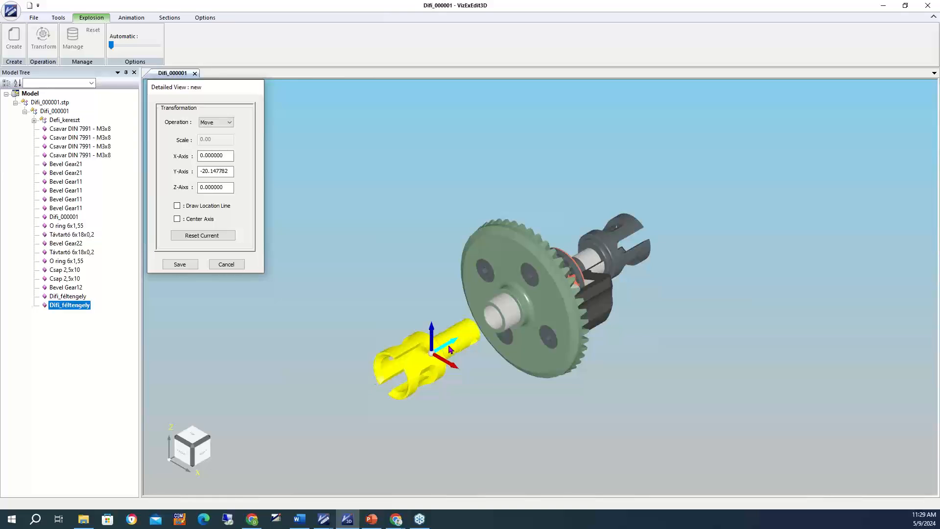
drag(447, 347, 319, 416)
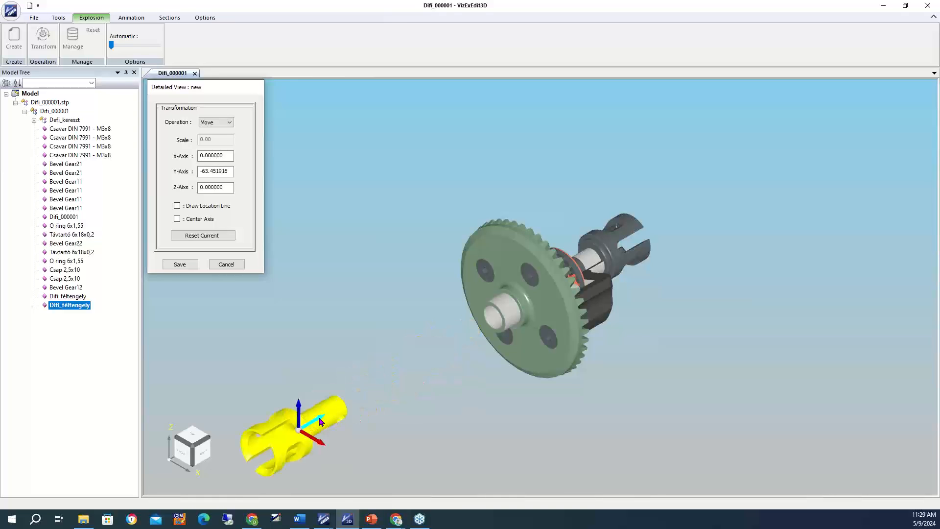
Step: Move the four Csavar DIN 7991 - M3x8 screws together out of the large gear, about -41.8 along the Y axis
click(510, 266)
click(486, 271)
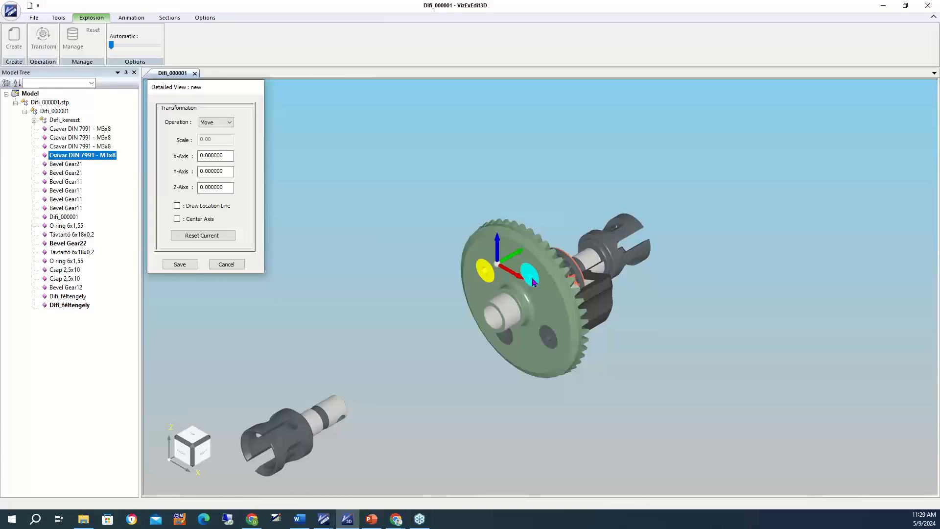
ctrl+click(533, 282)
ctrl+click(504, 335)
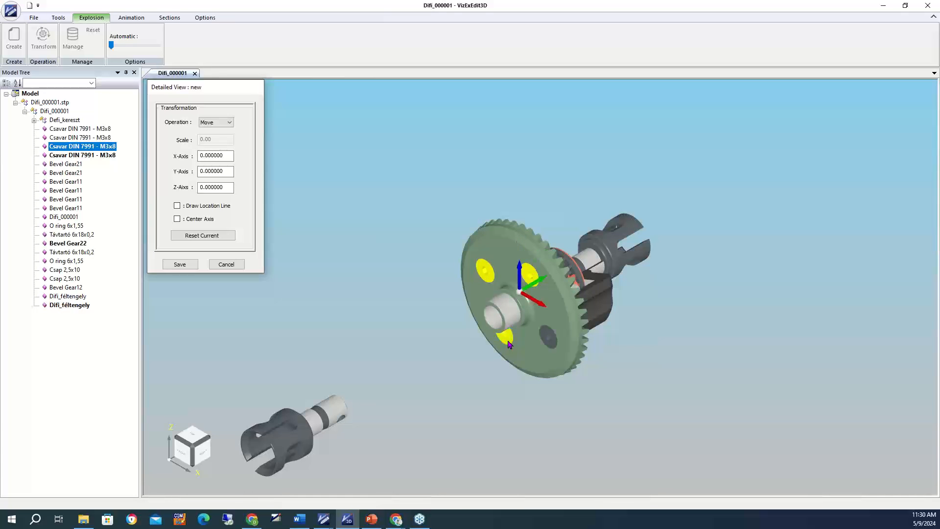
ctrl+click(557, 346)
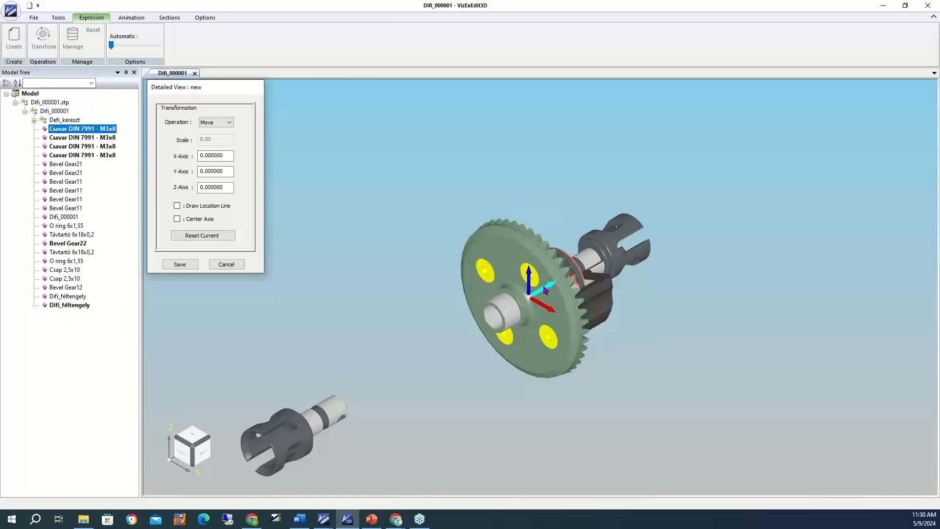
drag(545, 290, 410, 371)
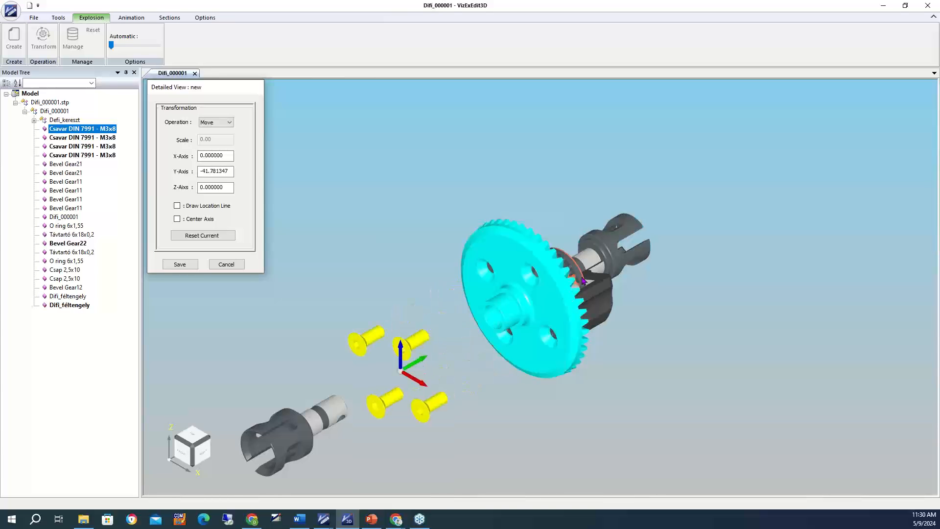
Step: Move the rear half shaft about 49.8 and the large gear about 38 along the Y axis, keeping the shaft behind the gear
click(625, 240)
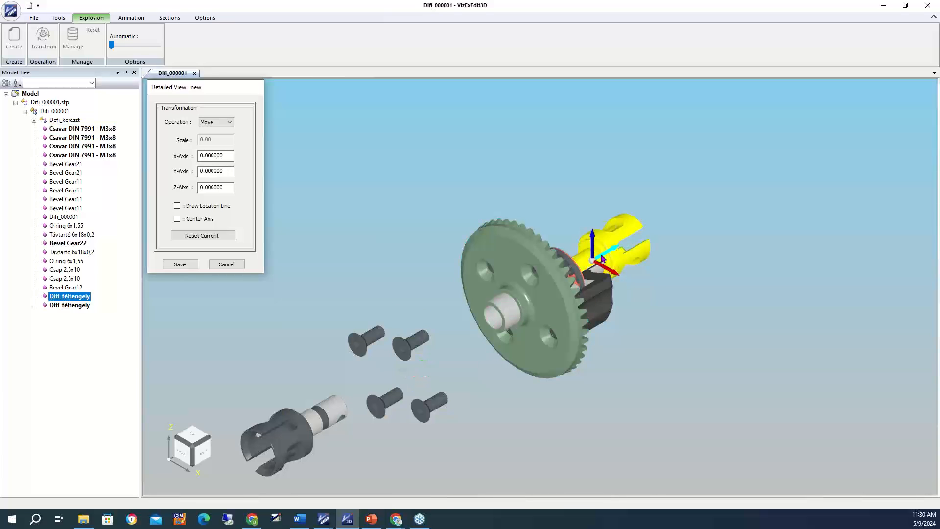
drag(603, 258, 740, 174)
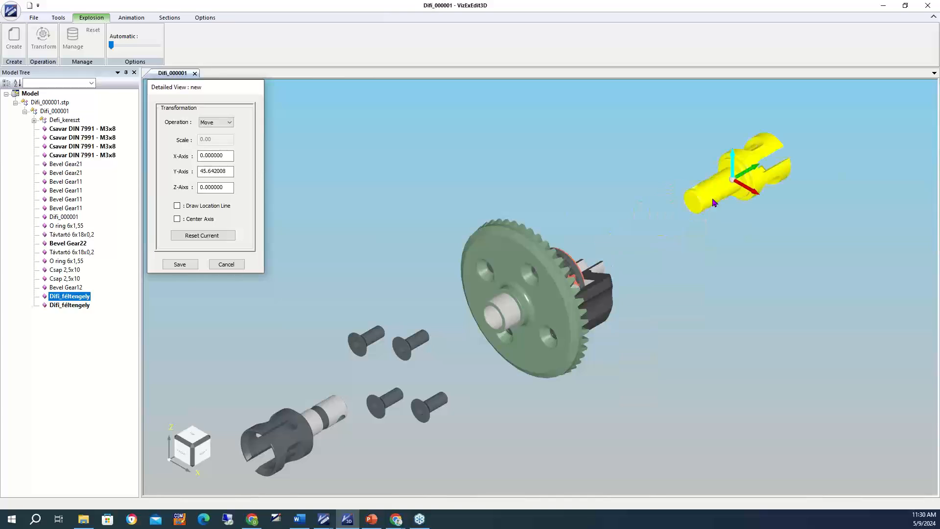
click(556, 285)
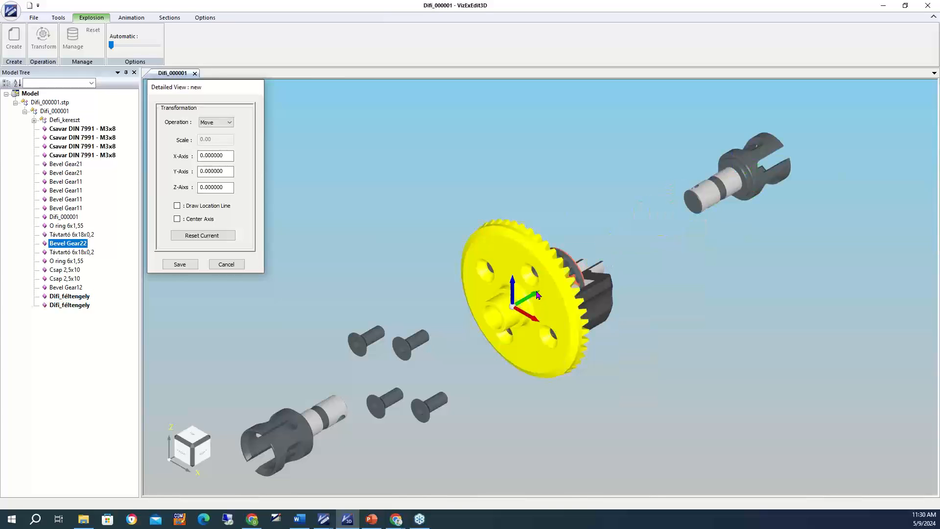
drag(536, 297, 653, 229)
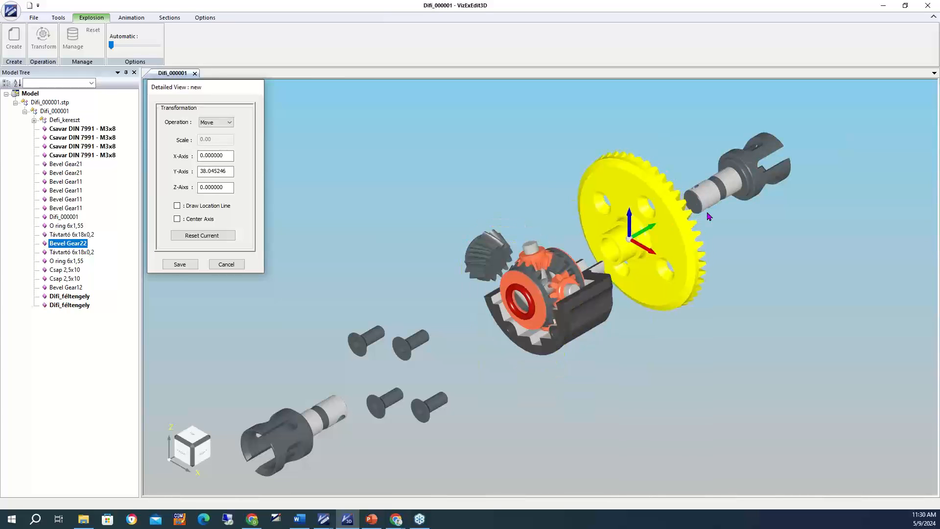
click(739, 181)
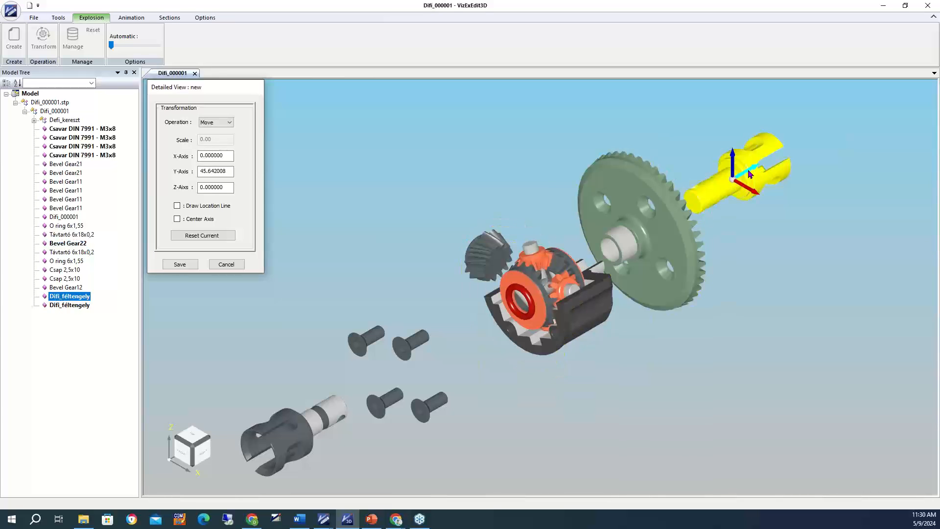
drag(766, 165, 779, 158)
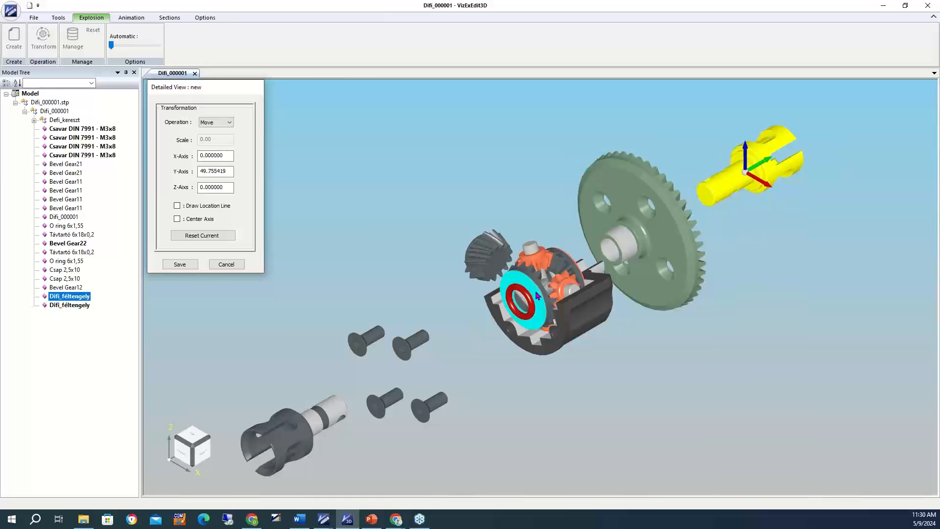
Step: Enable the center axis and pull the protruding pin and its small orange bevel gear out along their own axes, about 41.5 and 16 in Z
click(533, 254)
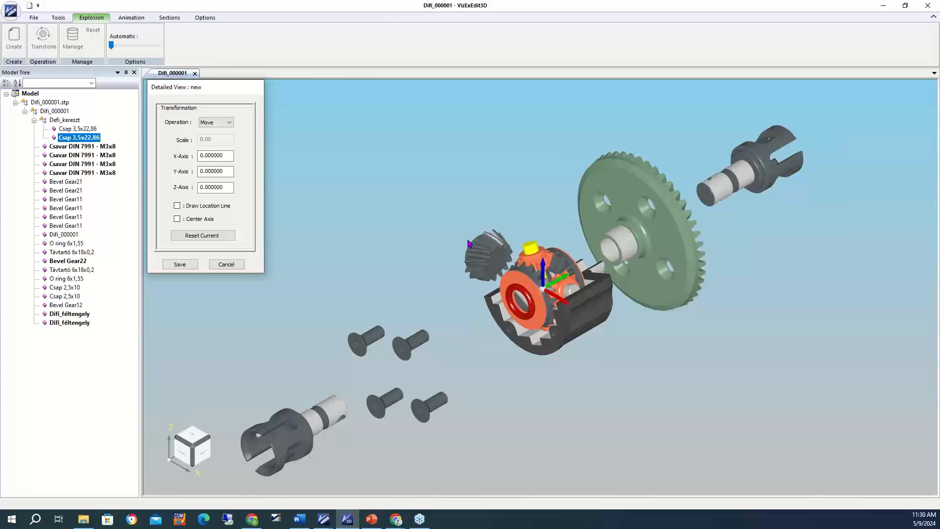
click(176, 219)
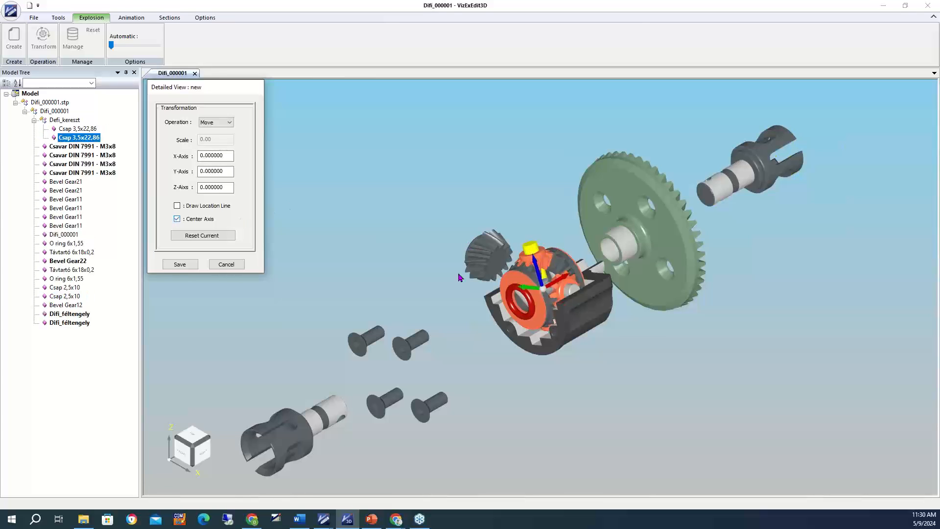
drag(540, 280, 489, 101)
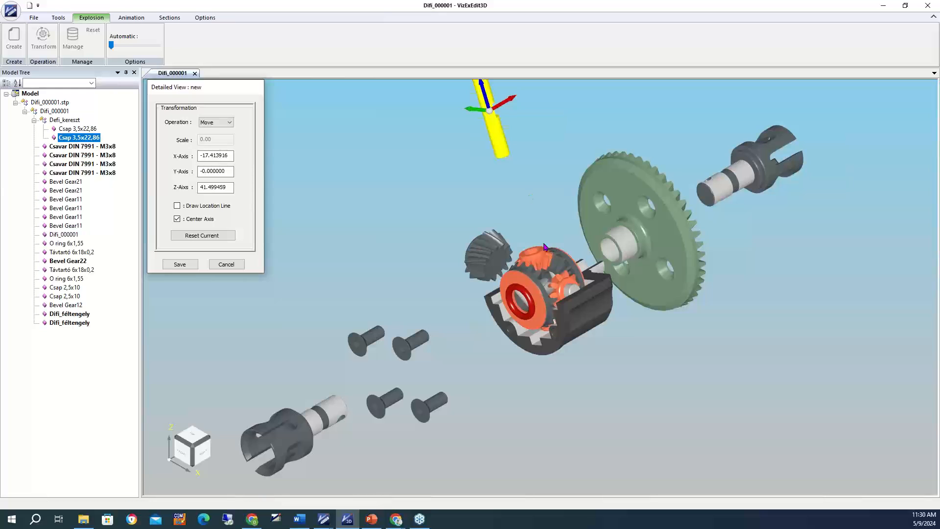
click(543, 258)
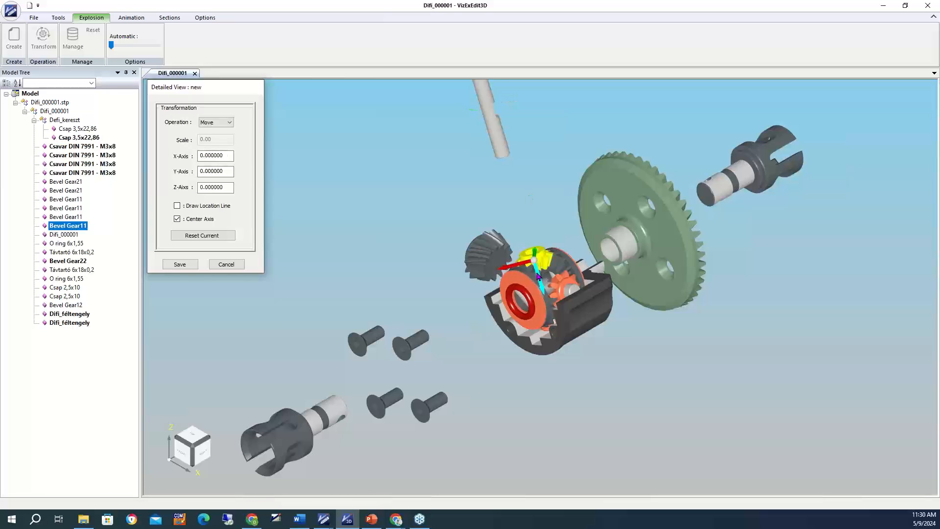
drag(540, 279, 528, 207)
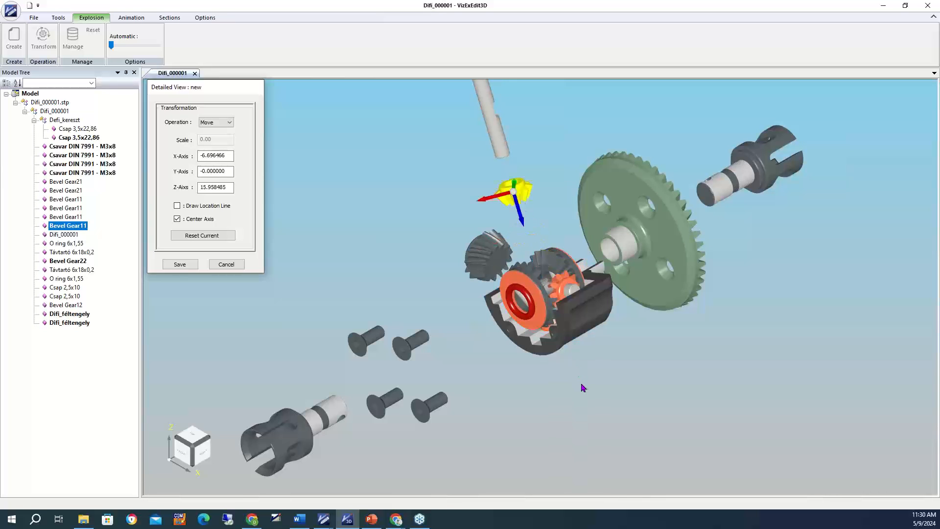
Step: Save the exploded arrangement and display the saved explosion view new
click(191, 267)
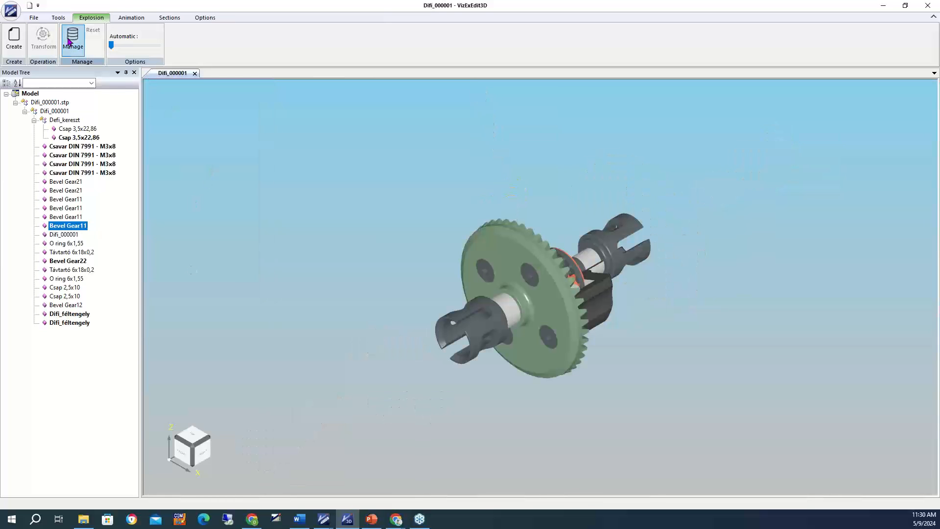
click(71, 39)
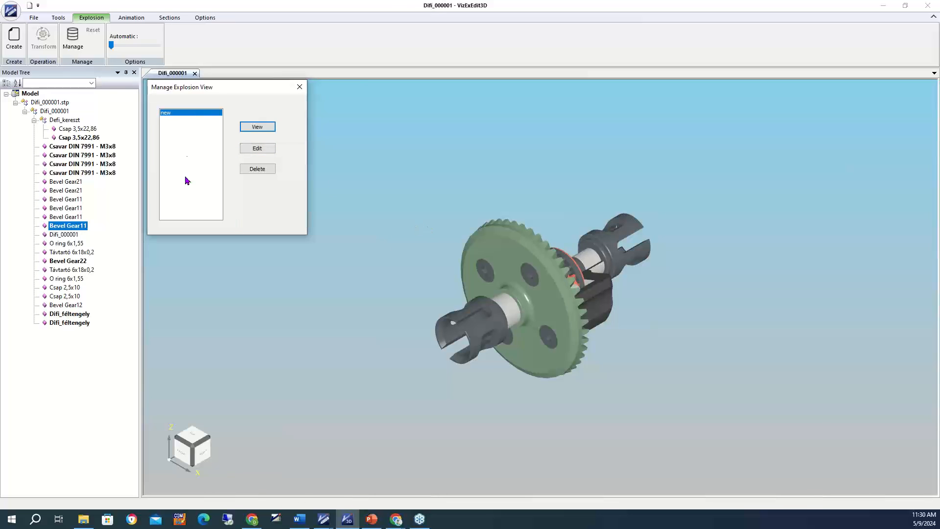
click(252, 127)
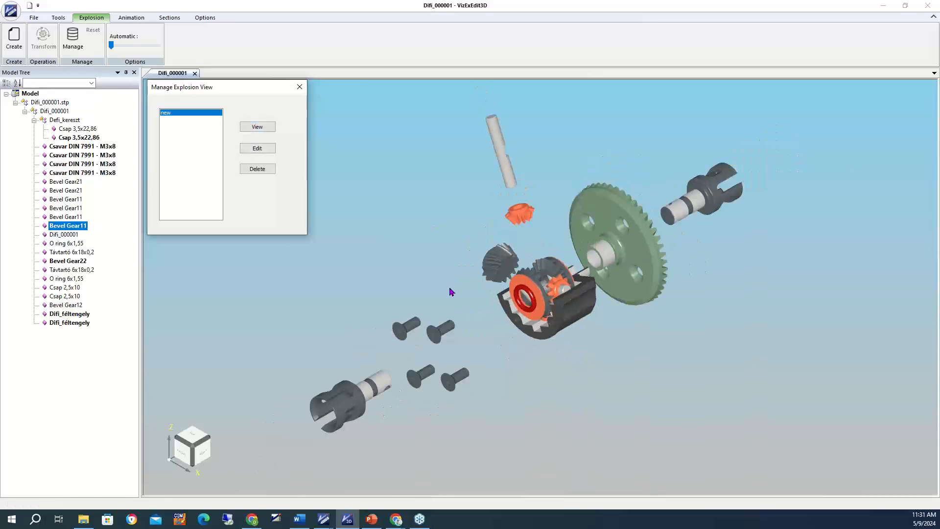
Step: Set up saving the exploded view as a CGM file, declining to replace the existing Difi_000001.cgm
click(35, 18)
click(52, 47)
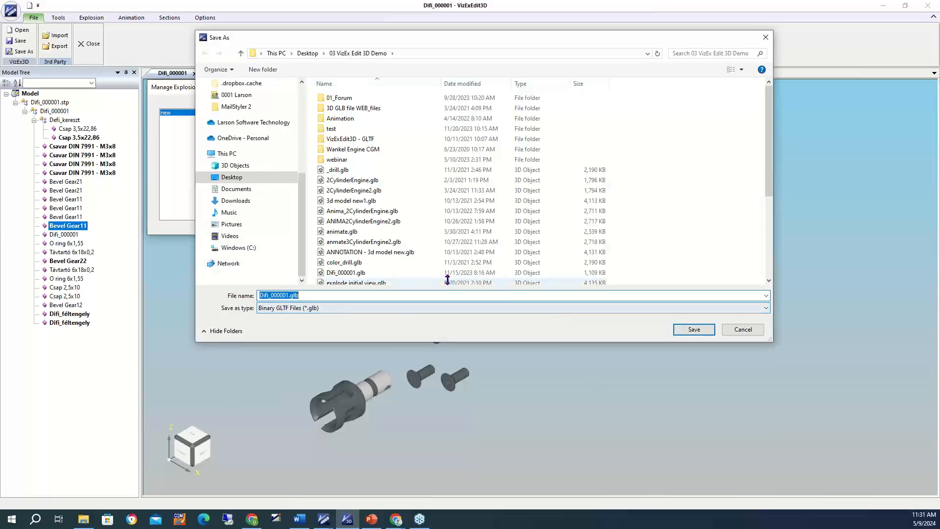
click(760, 307)
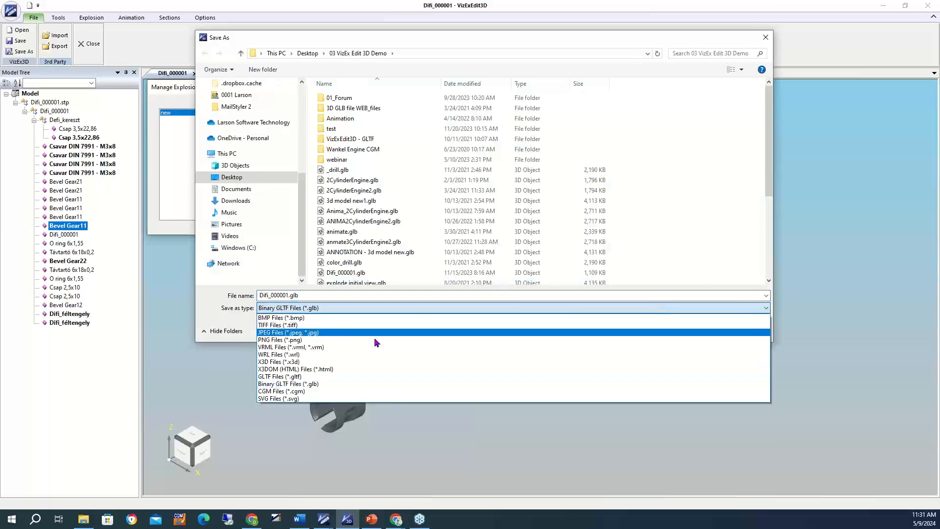
click(386, 391)
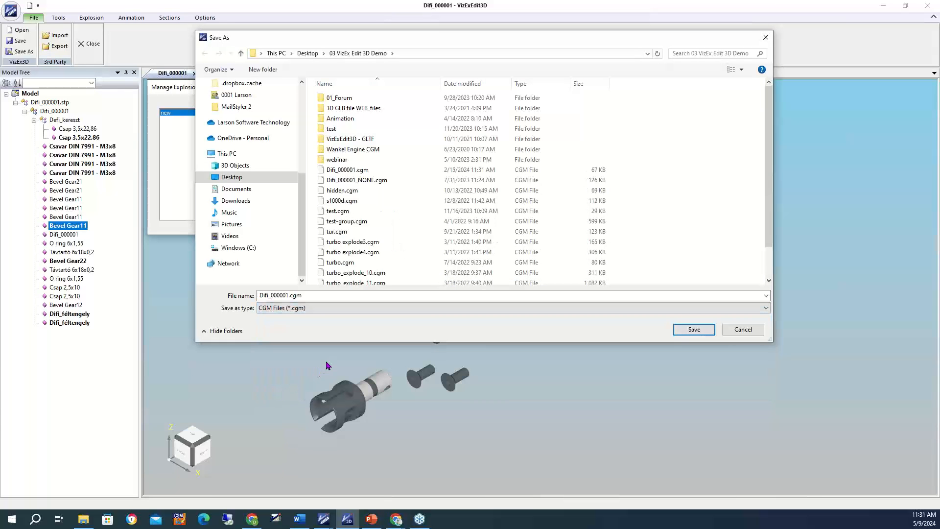
click(695, 330)
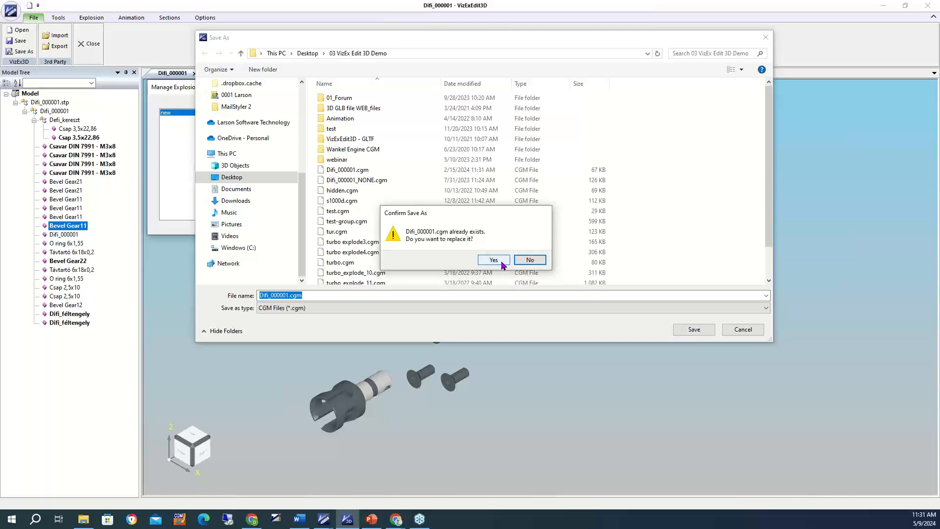
click(534, 263)
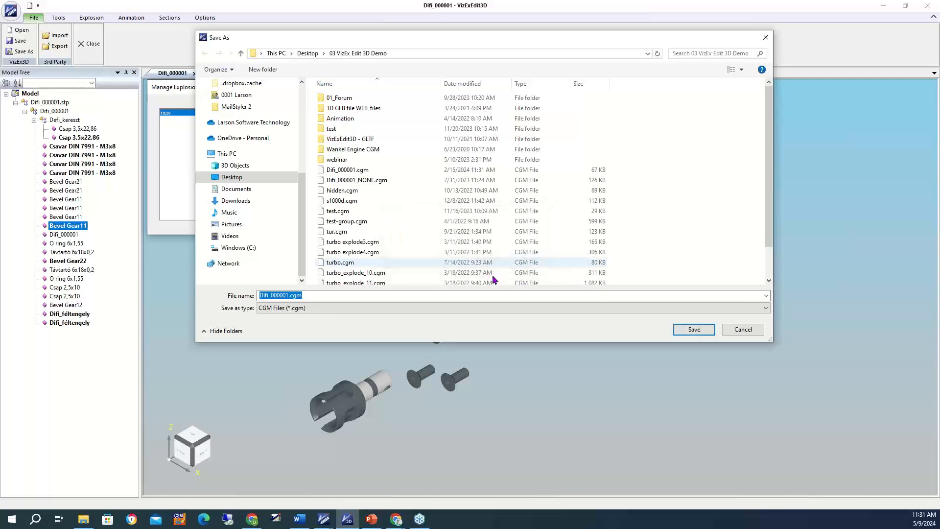
Step: Name the CGM file dif.cgm, save it to the Desktop and export it with the existing settings, opening it on completion
click(288, 295)
double_click(287, 295)
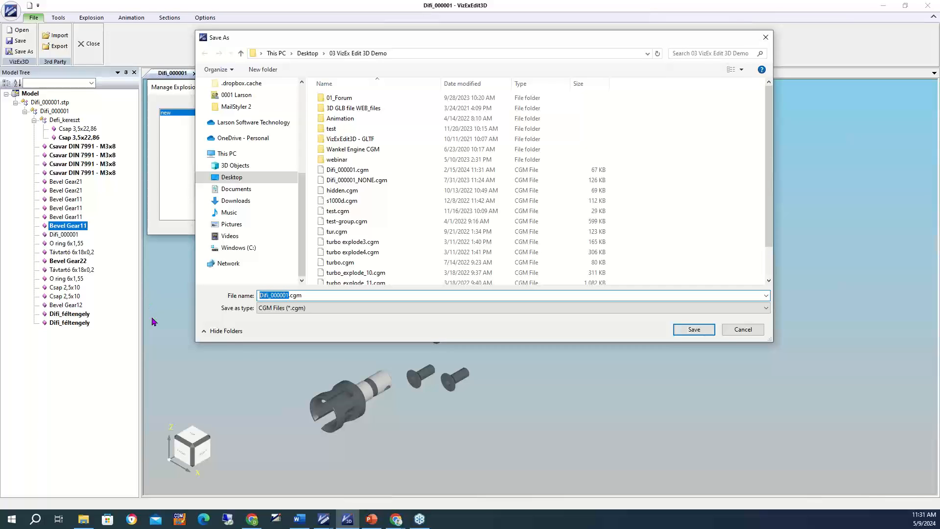
text(dif)
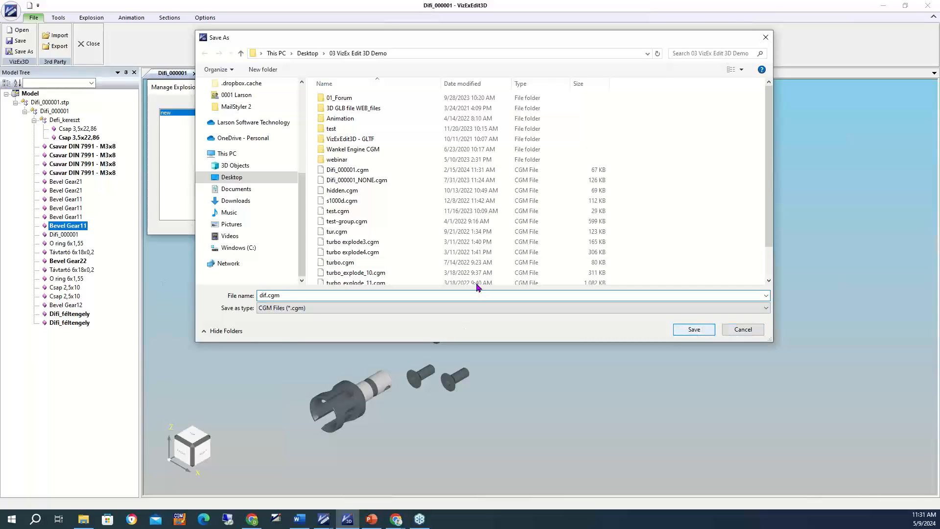
click(242, 178)
click(696, 329)
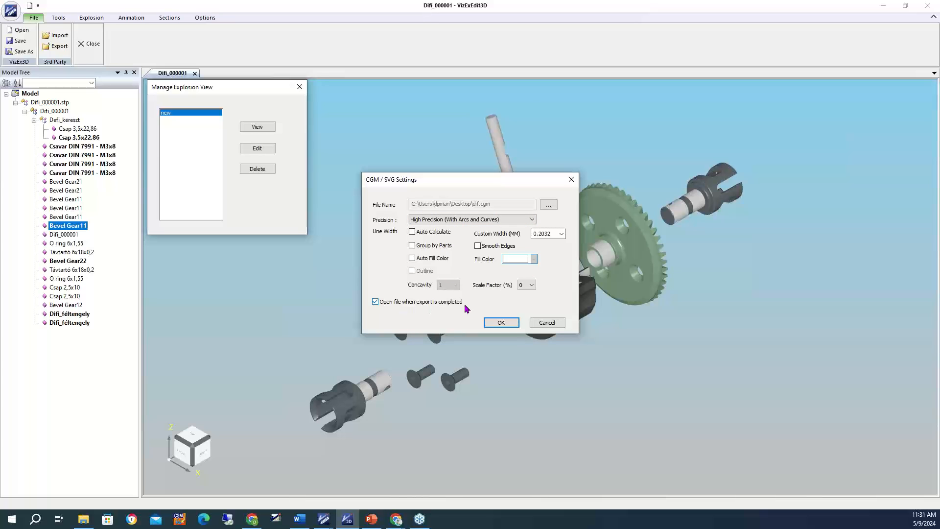
click(505, 326)
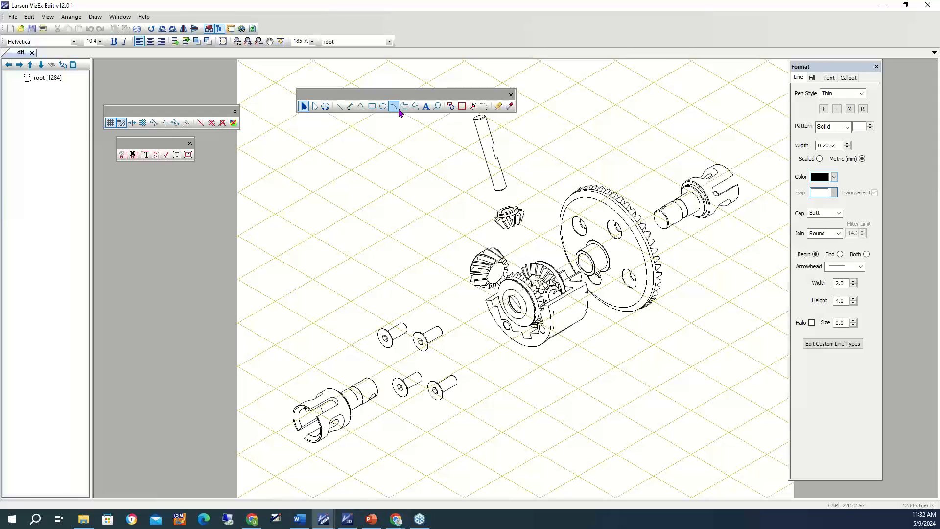
Step: Place circled callouts numbered from 1 to 4 on the front half shaft, the nearest upper screw, the pin and the large gear
click(437, 106)
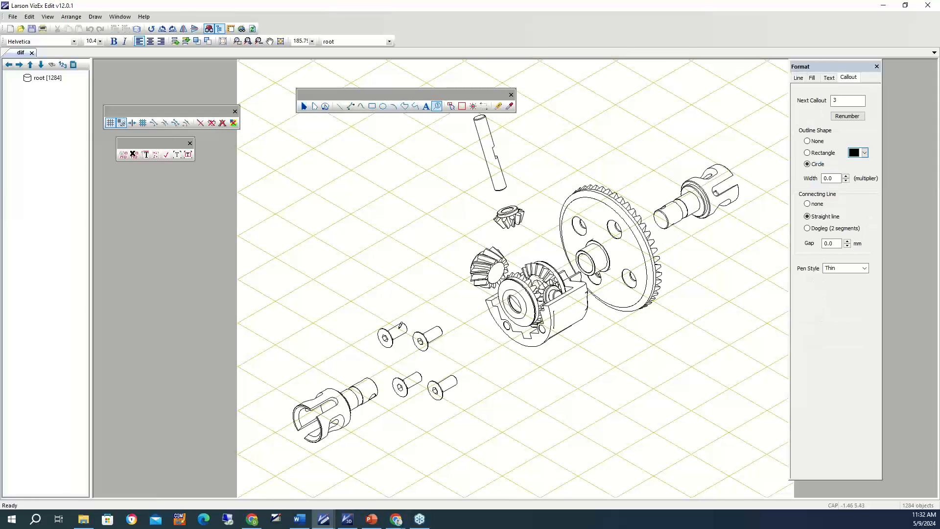
drag(399, 327, 358, 282)
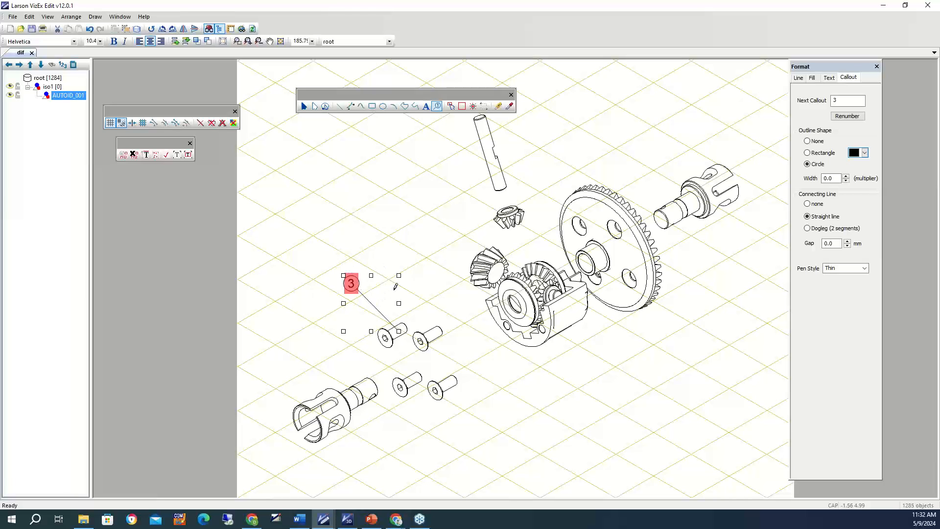
key(ctrl+z)
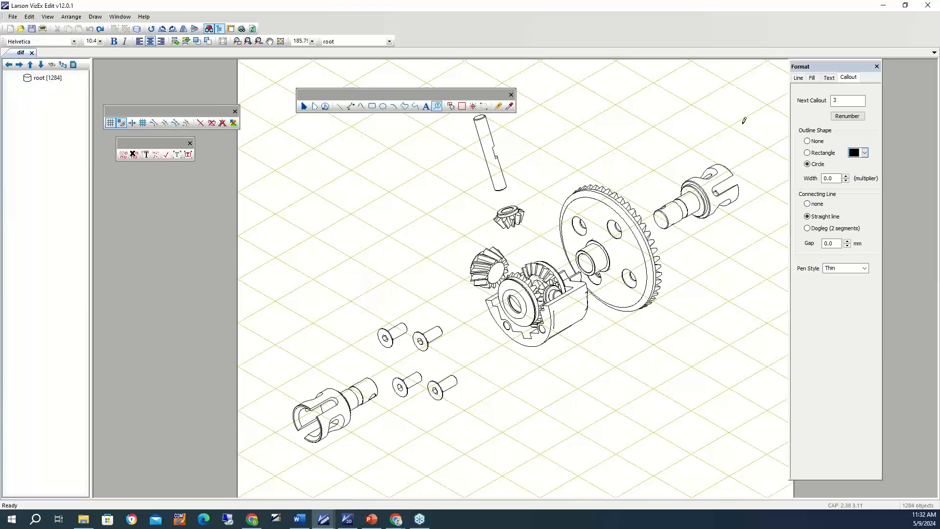
double_click(838, 105)
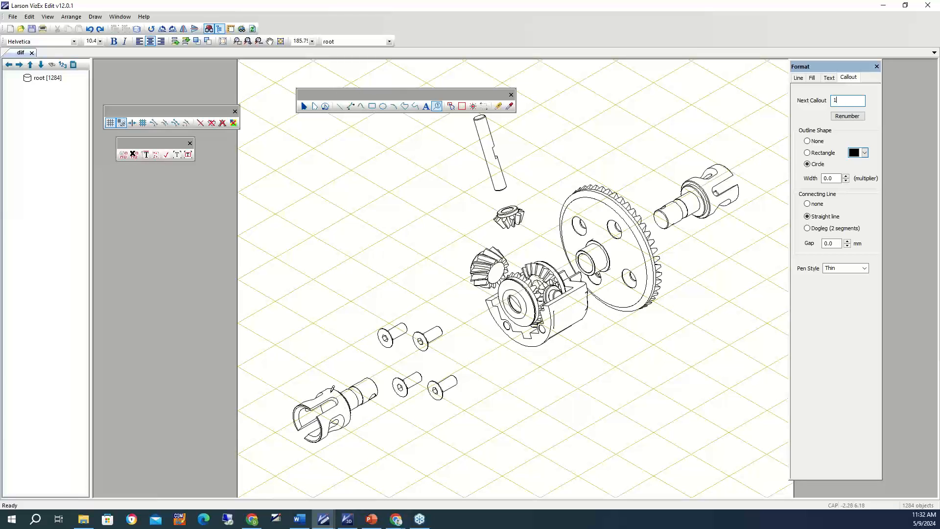
drag(332, 388, 307, 336)
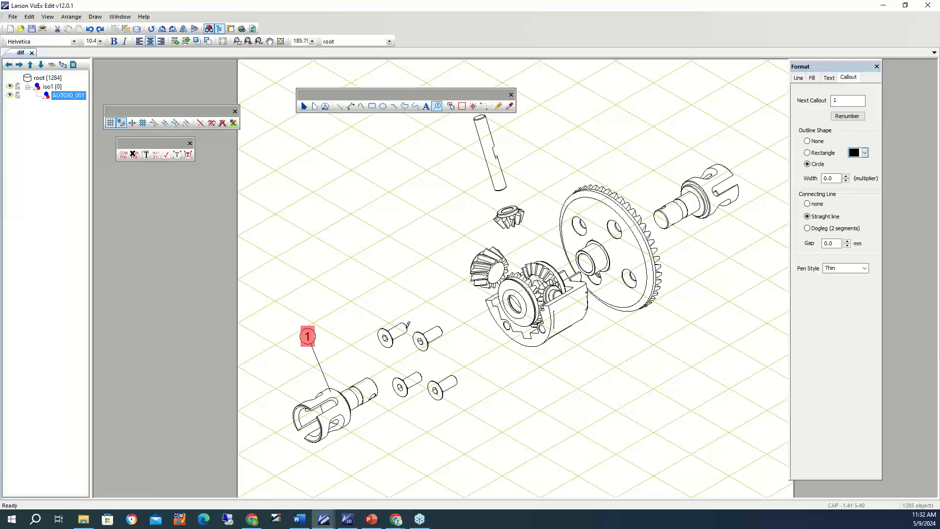
drag(398, 326, 381, 287)
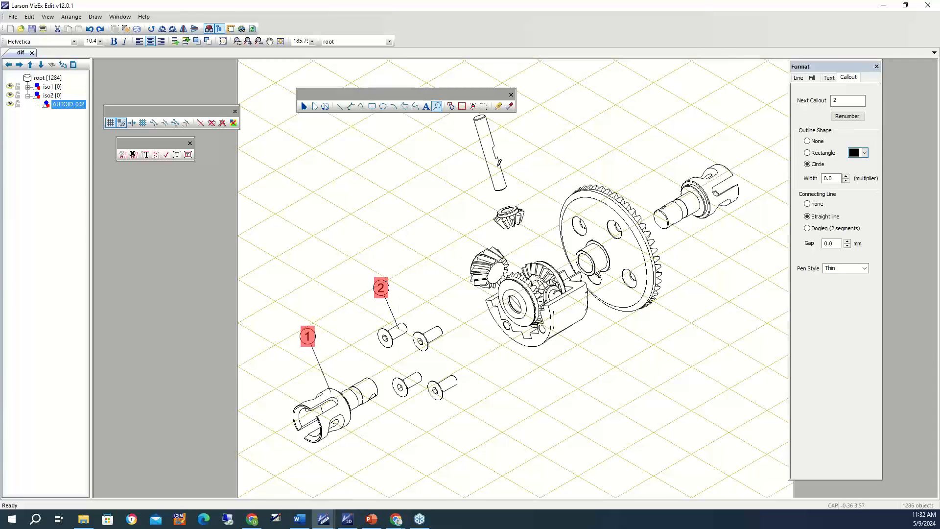
drag(494, 169, 391, 189)
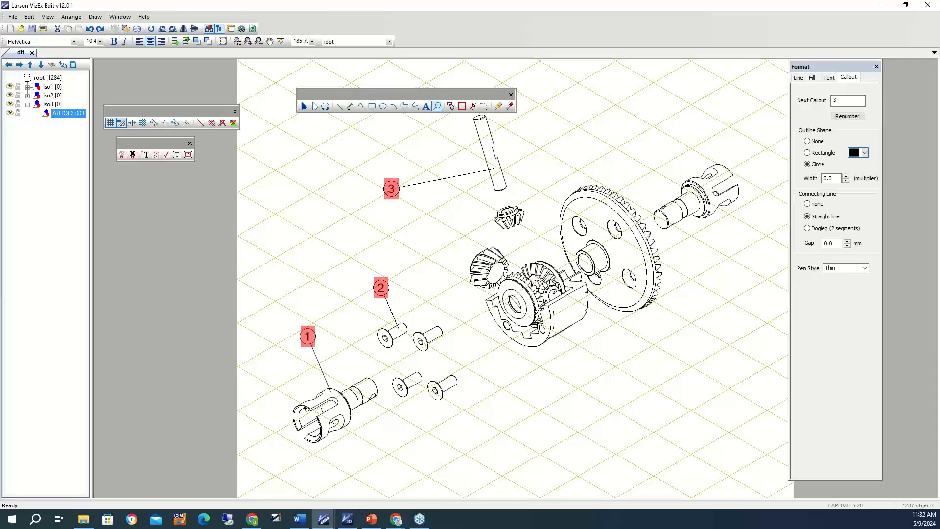
drag(597, 208, 593, 133)
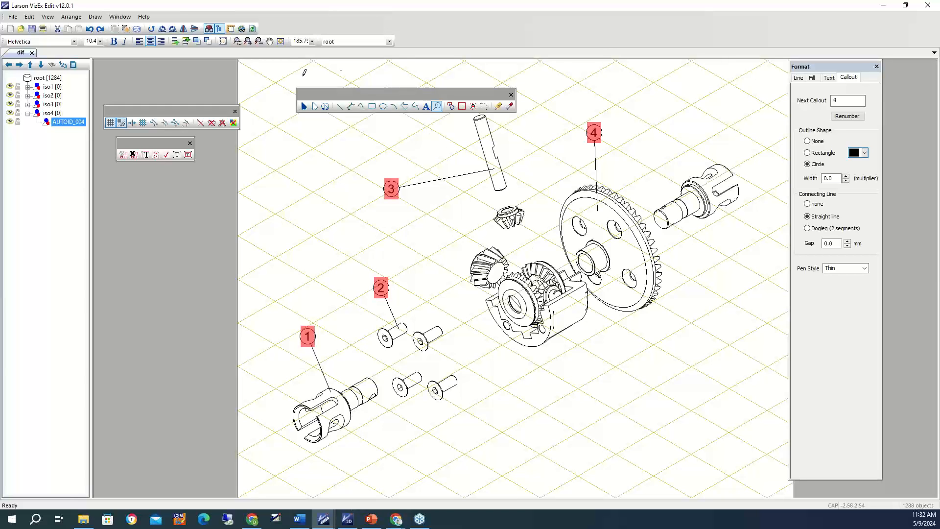
Step: Examine callout 2 and the nearby gear linework up close, returning to the whole drawing
click(237, 41)
drag(432, 235, 522, 370)
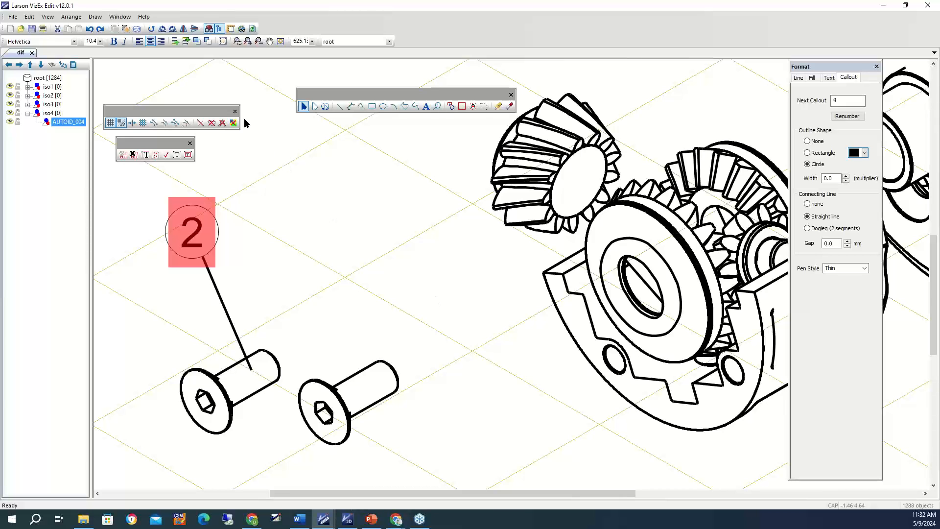
click(259, 41)
click(259, 41)
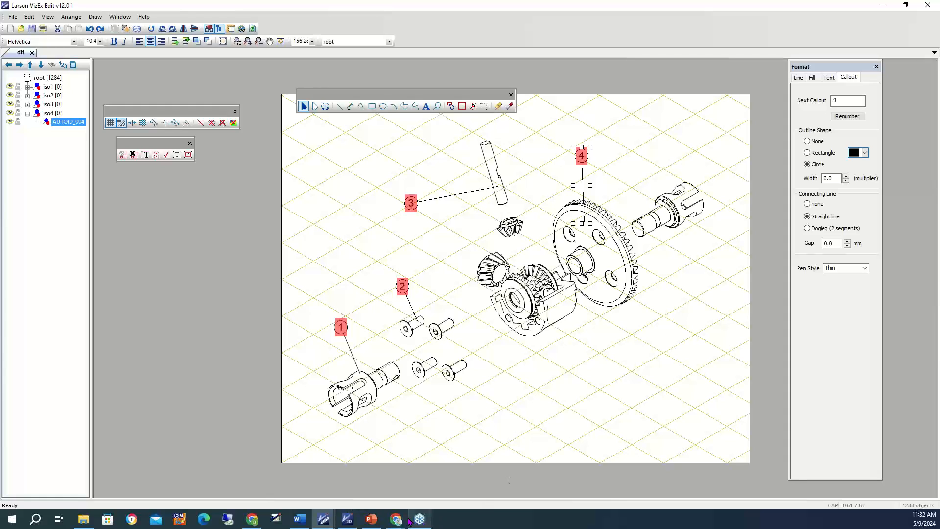
Step: Close the explosion view manager in VizExEdit3D and switch to PowerPoint's Creating 3D Technical Illustrations slide
click(374, 519)
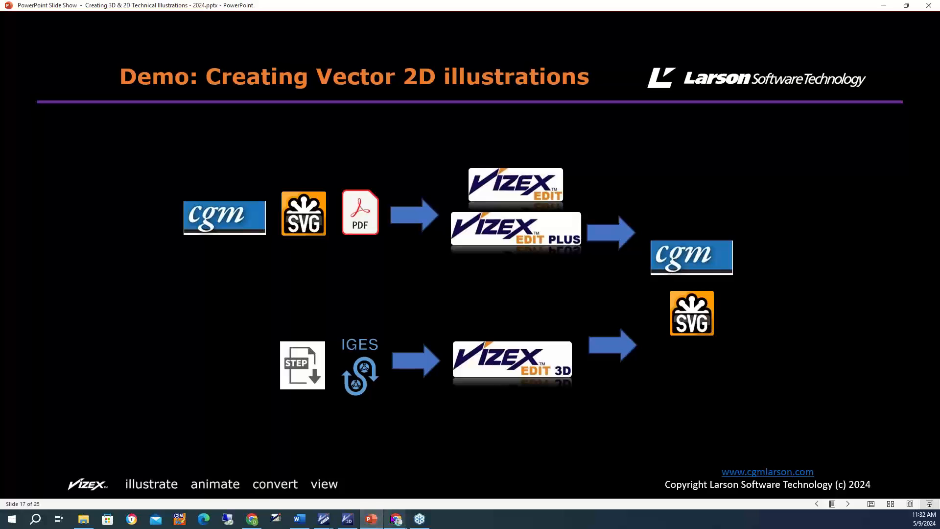
click(348, 519)
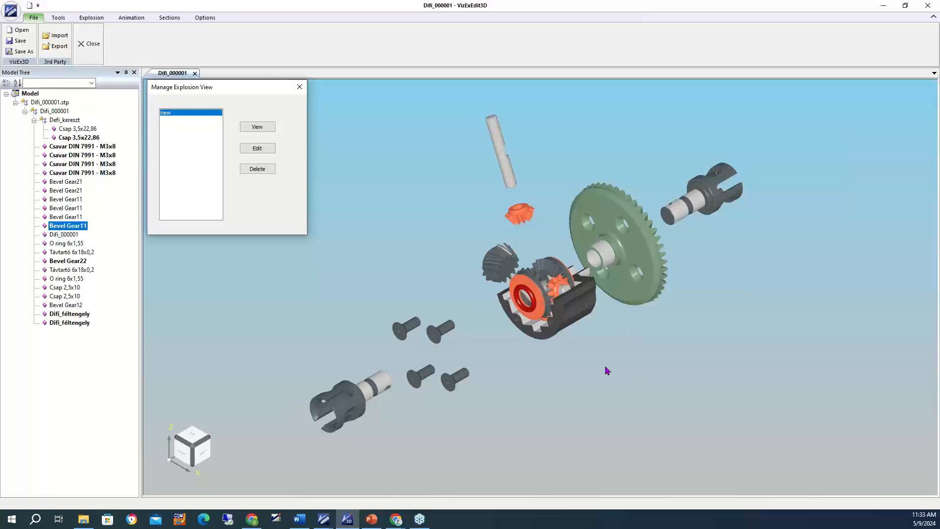
click(299, 88)
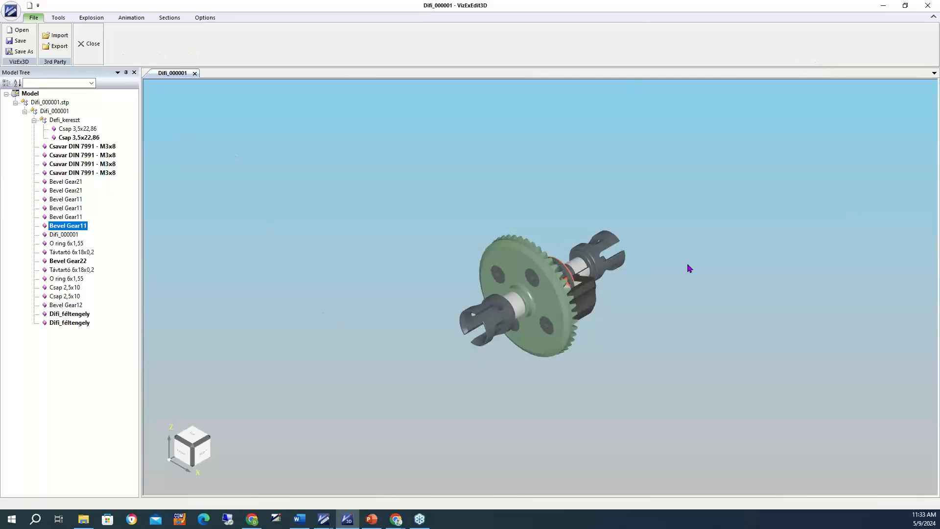
click(369, 521)
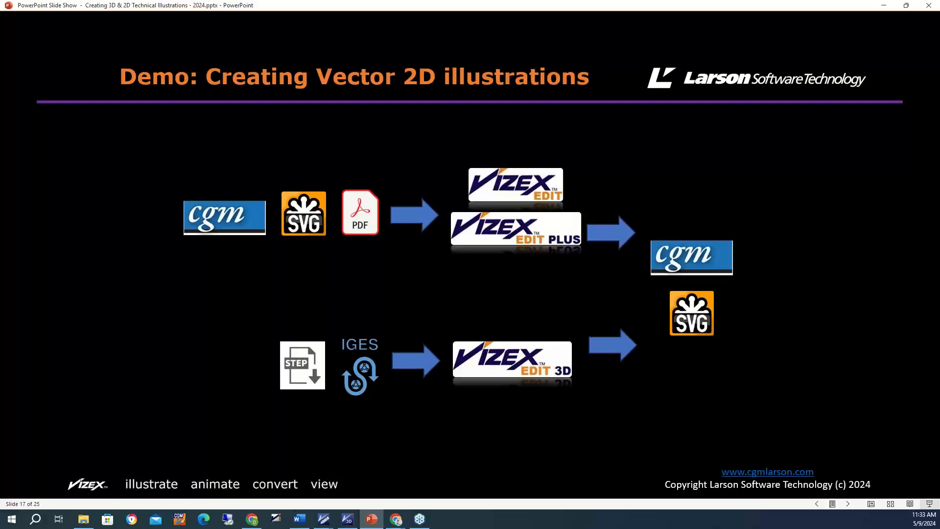
key(Right)
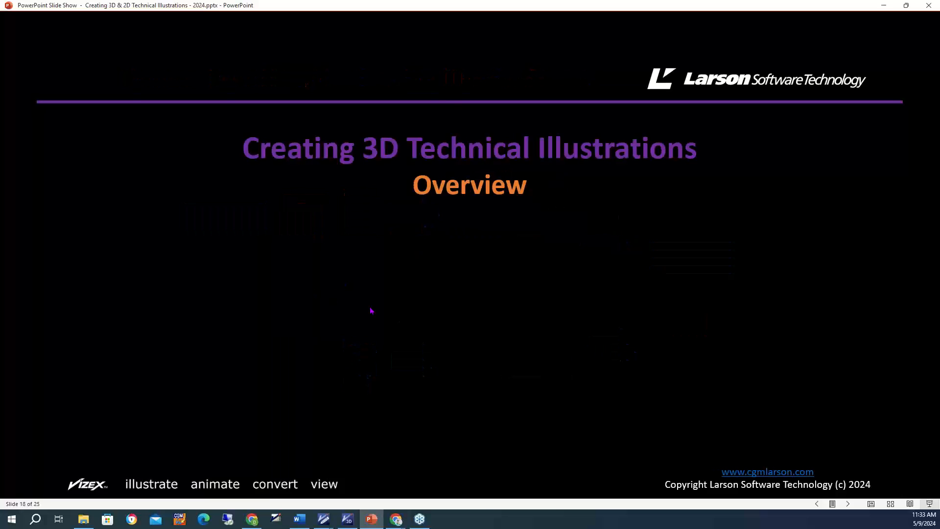
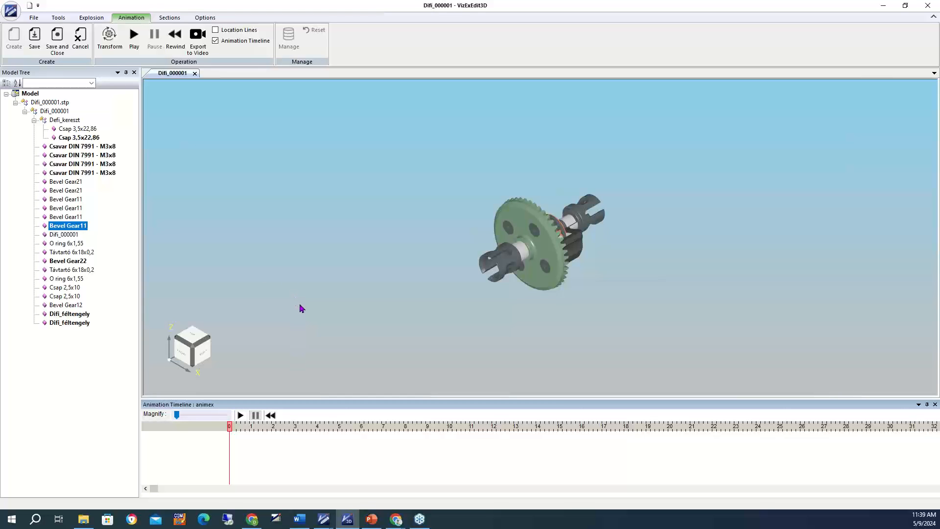
Step: Animate the front half shaft moving about -70.1 along the Y axis and play back the motion from time 0
scroll(595, 309, up, 1)
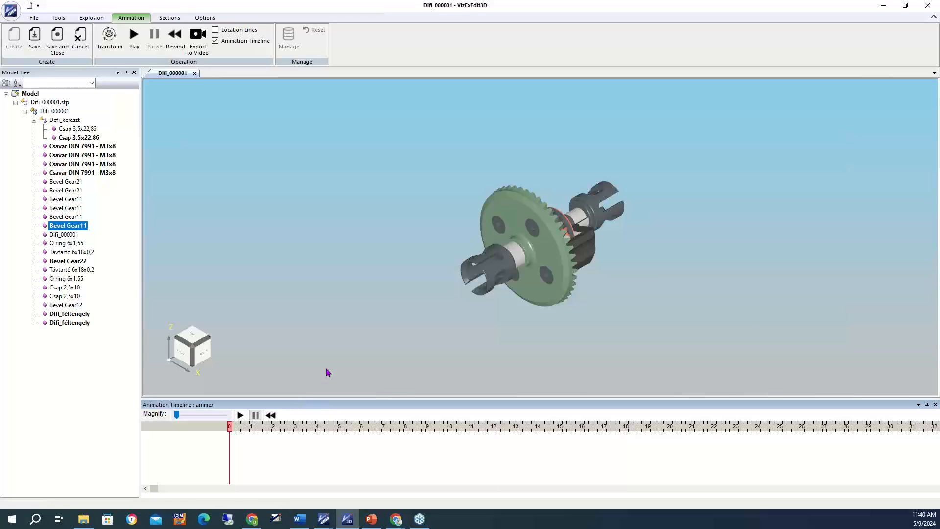
click(501, 270)
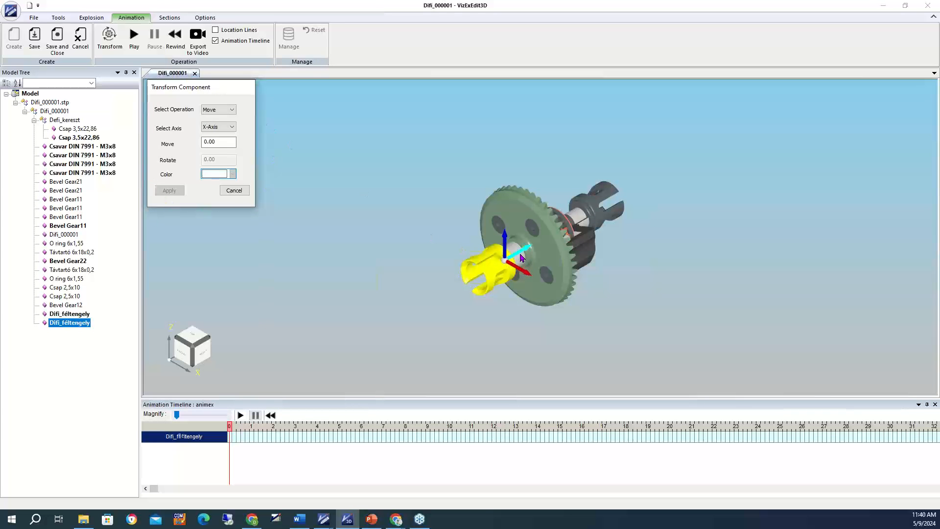
drag(520, 253, 348, 333)
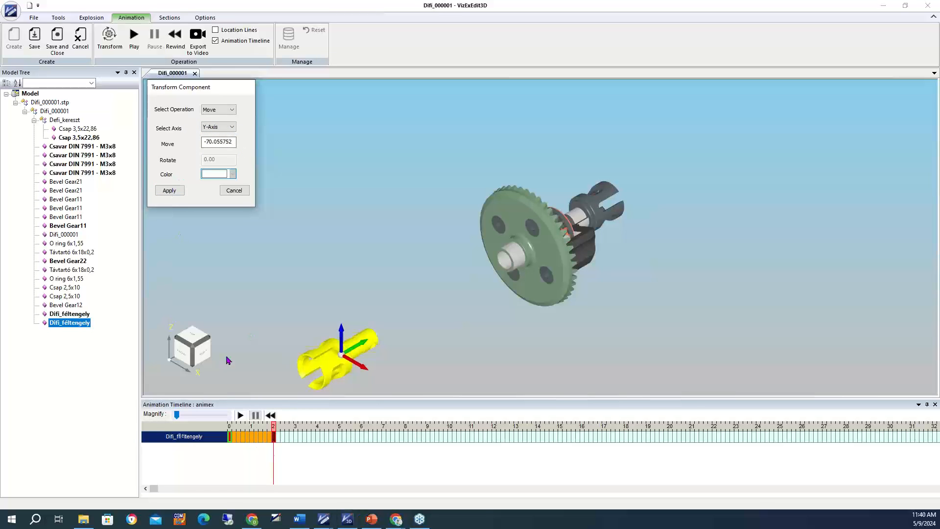
click(175, 193)
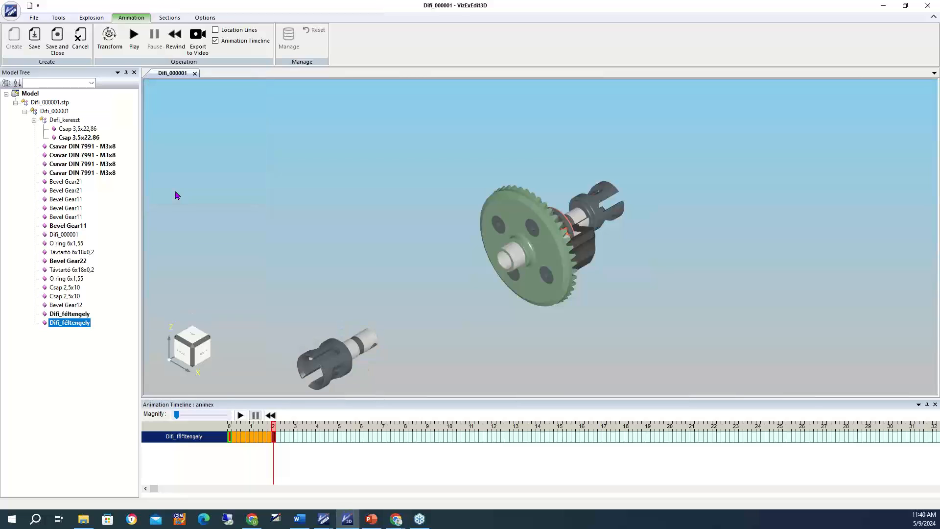
drag(274, 429, 228, 429)
click(241, 415)
Step: Animate all four Csavar DIN 7991 - M3x8 screws moving together about -52.2 along the Y axis, following the half shaft's motion
click(498, 227)
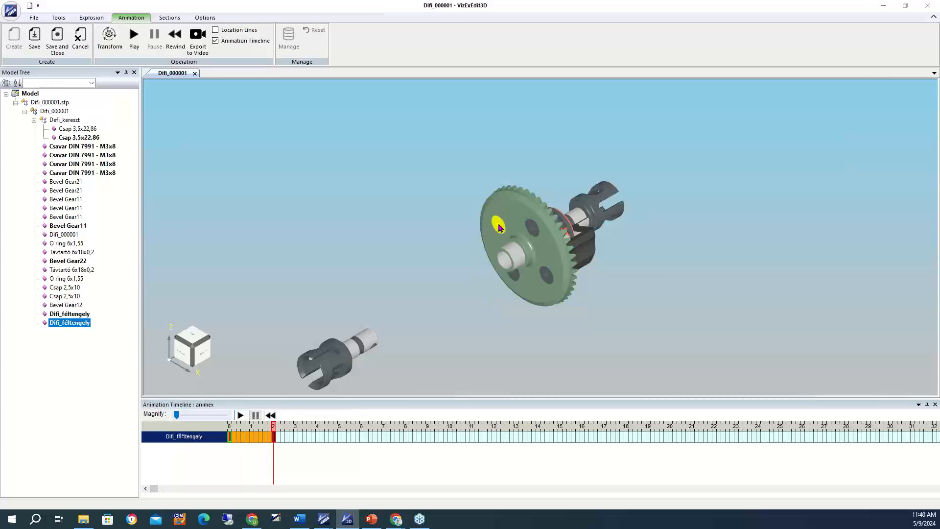
click(533, 229)
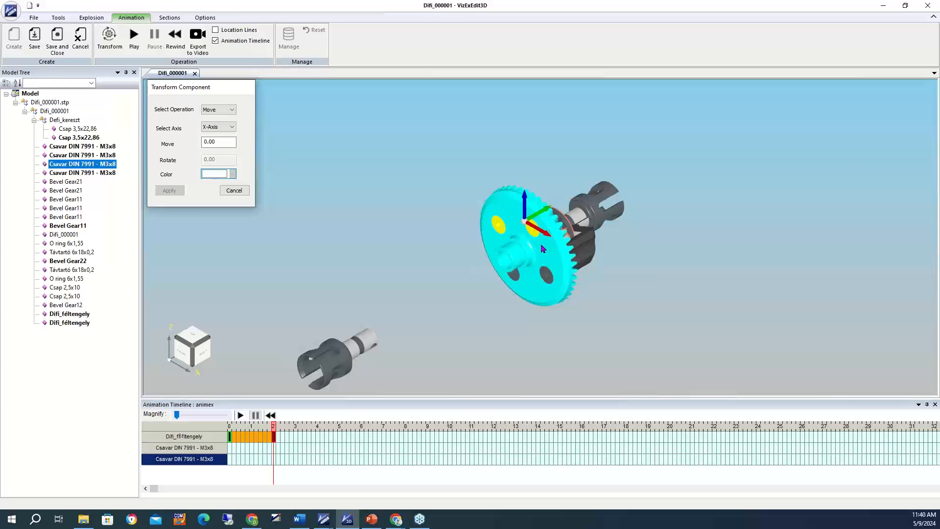
click(514, 277)
click(546, 275)
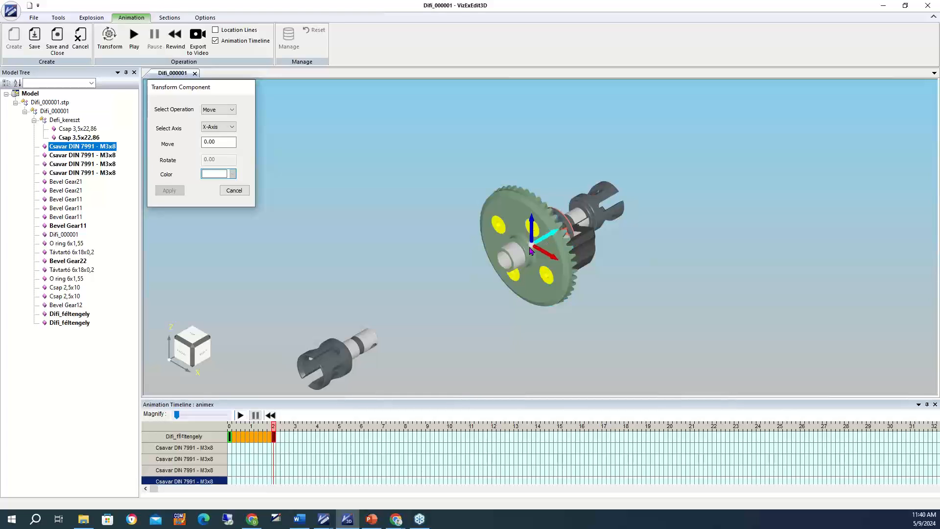
drag(530, 250, 426, 317)
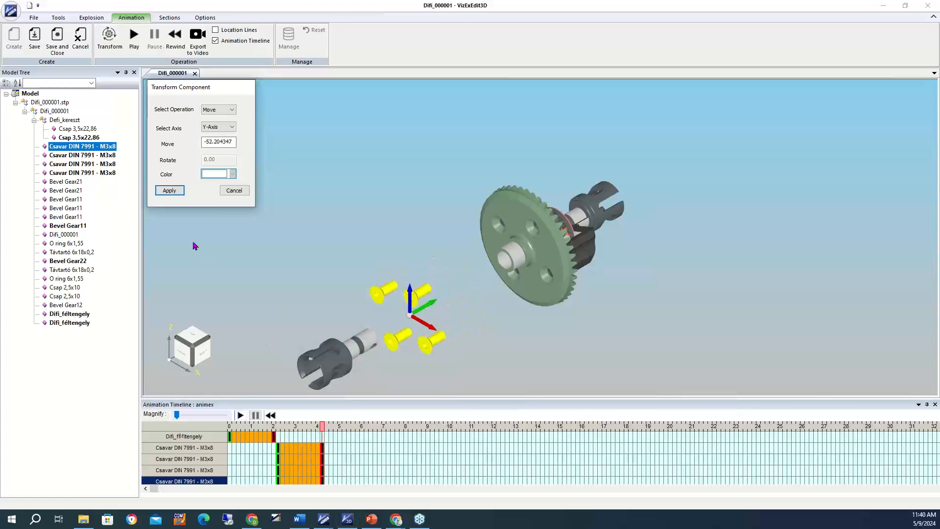
click(172, 191)
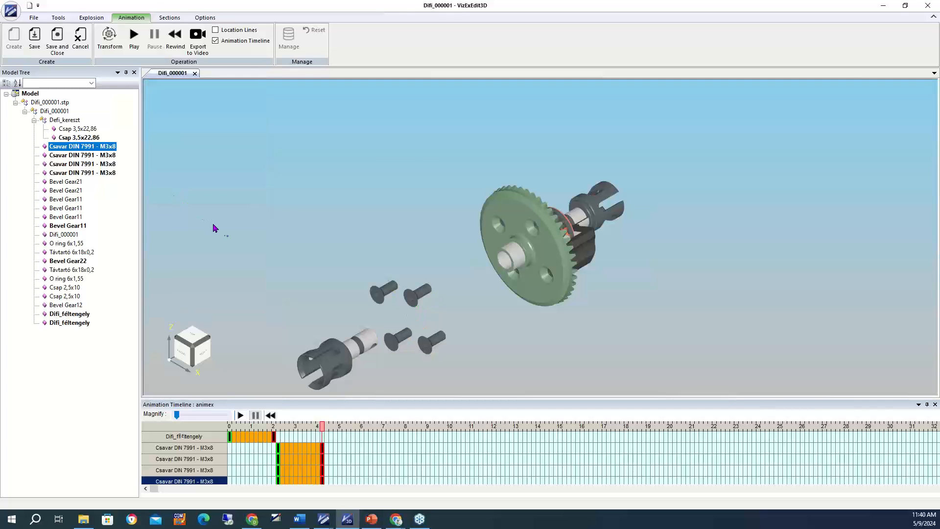
Step: Add a Fade operation to all four Csavar DIN 7991 - M3x8 screws after their move and play back the screw animation
click(386, 294)
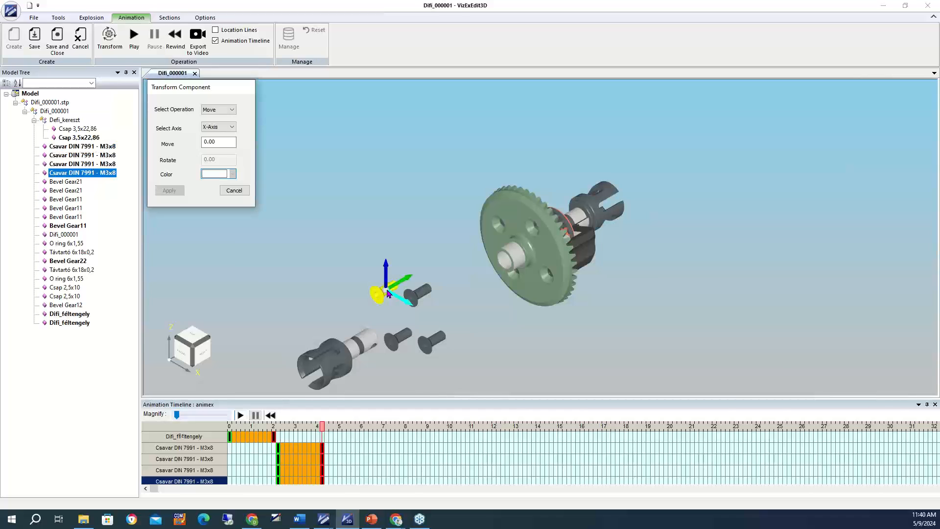
click(422, 304)
click(400, 342)
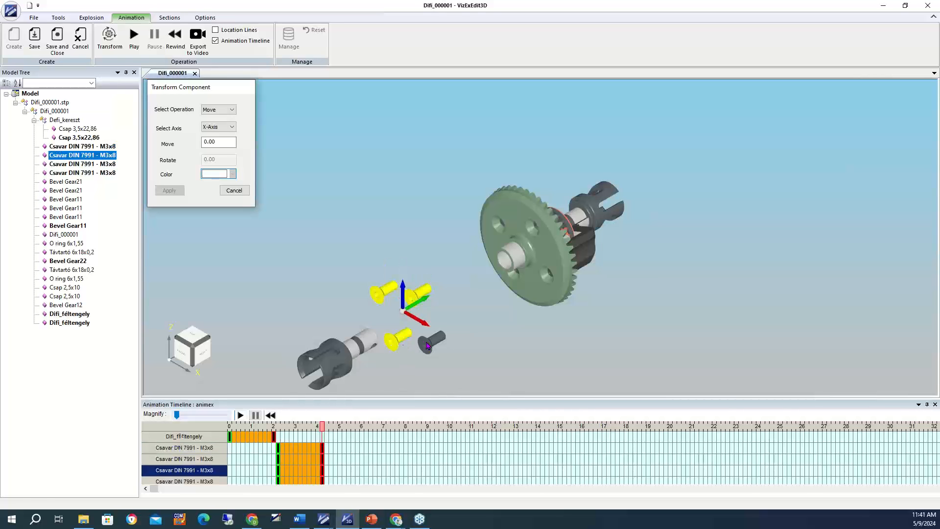
click(432, 344)
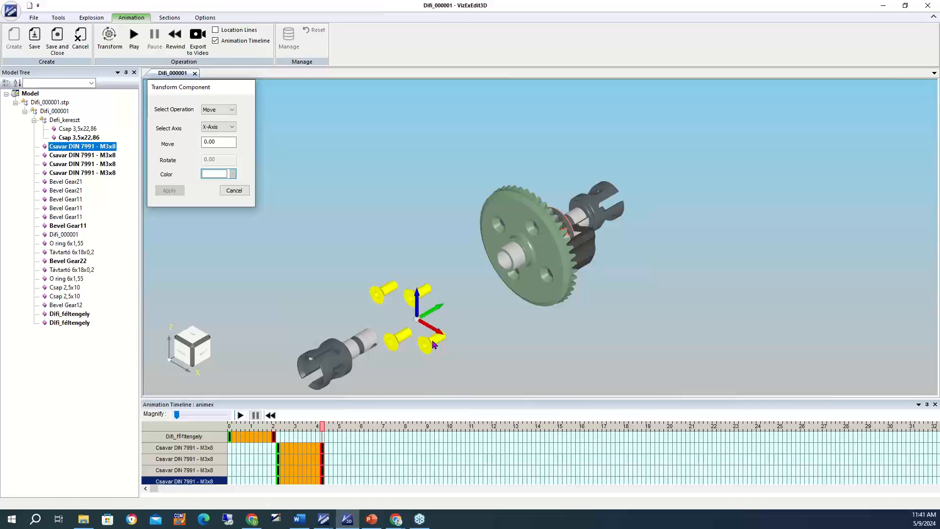
click(224, 114)
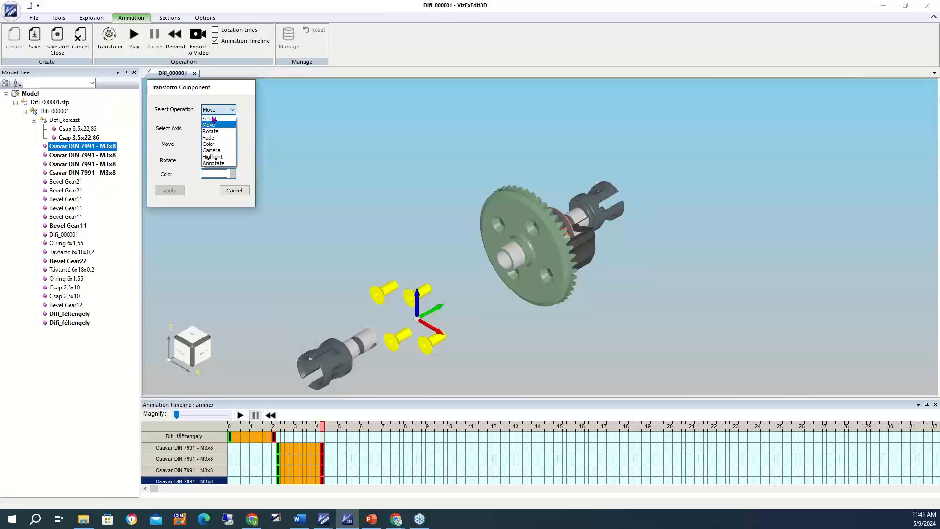
click(209, 138)
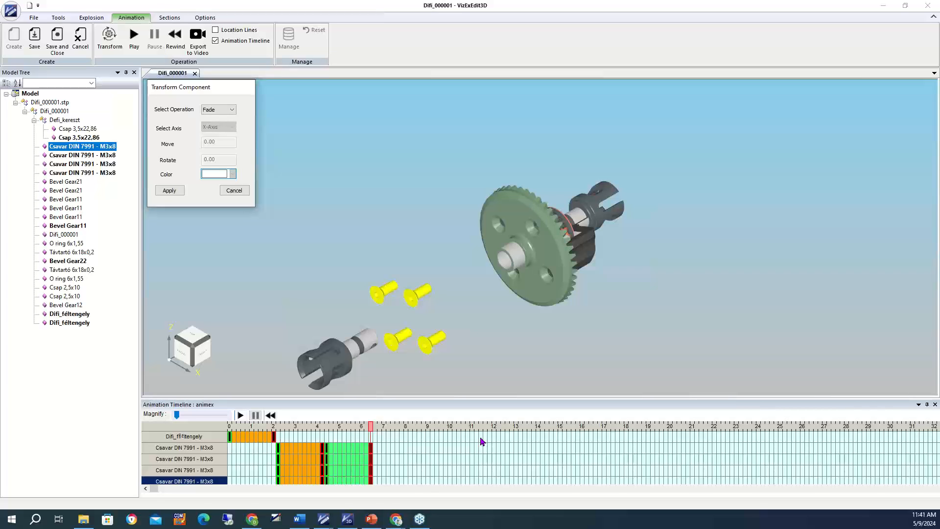
click(156, 192)
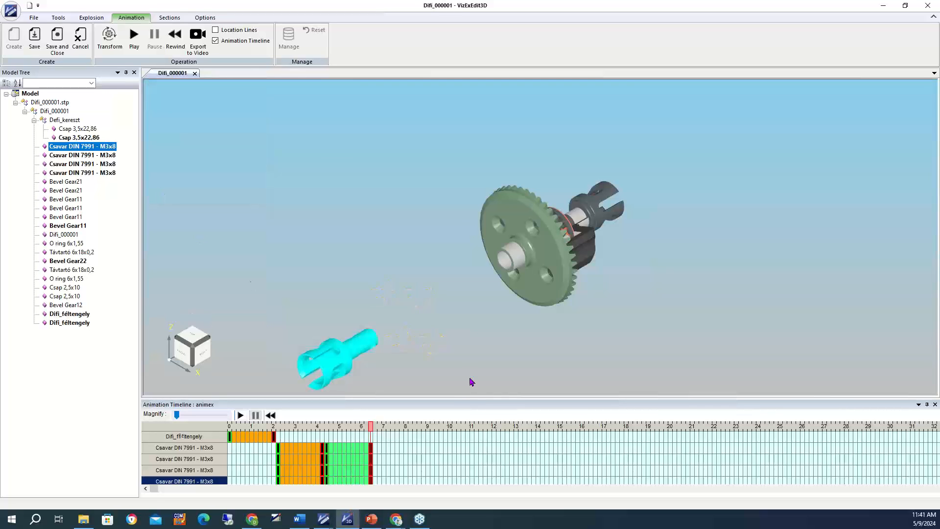
scroll(468, 453, down, 1)
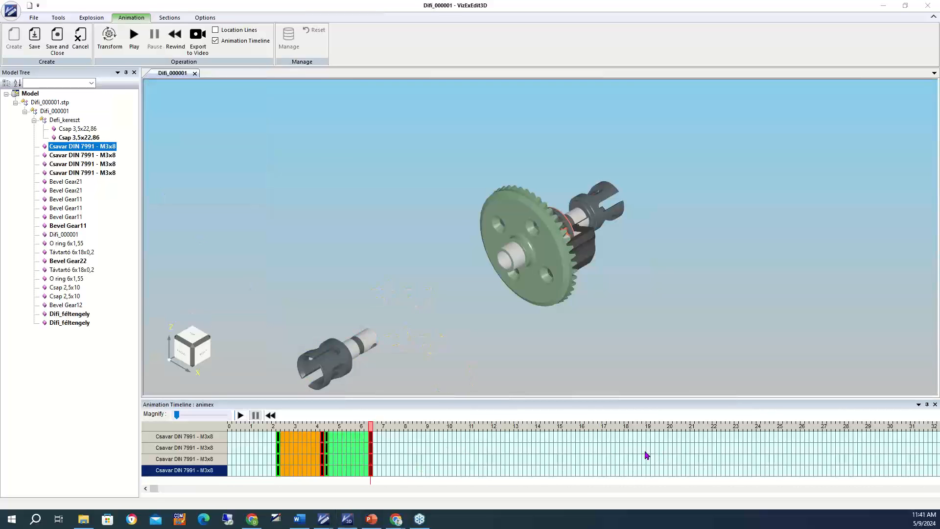
drag(371, 429, 291, 429)
click(242, 416)
Step: Animate the large green Bevel Gear22 moving about -40.1 along the Y axis, following the screws' fade
click(532, 246)
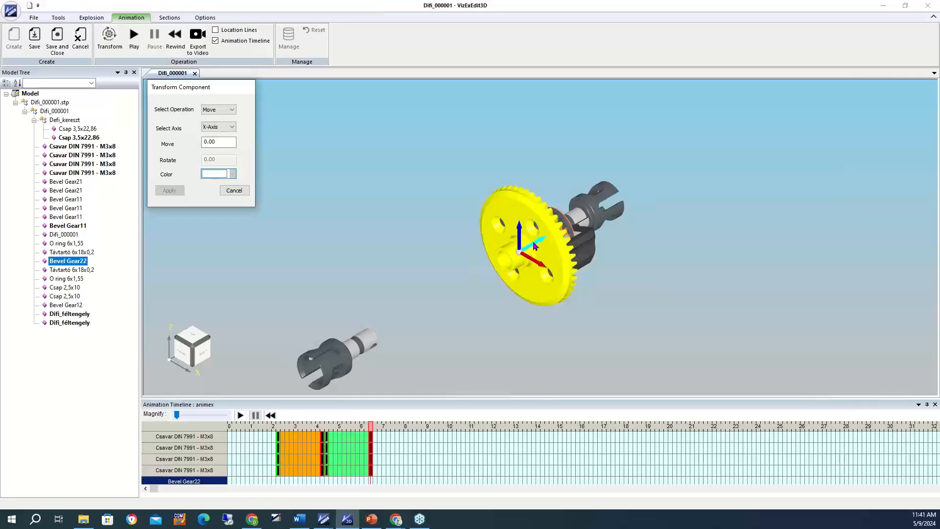
drag(504, 270, 442, 300)
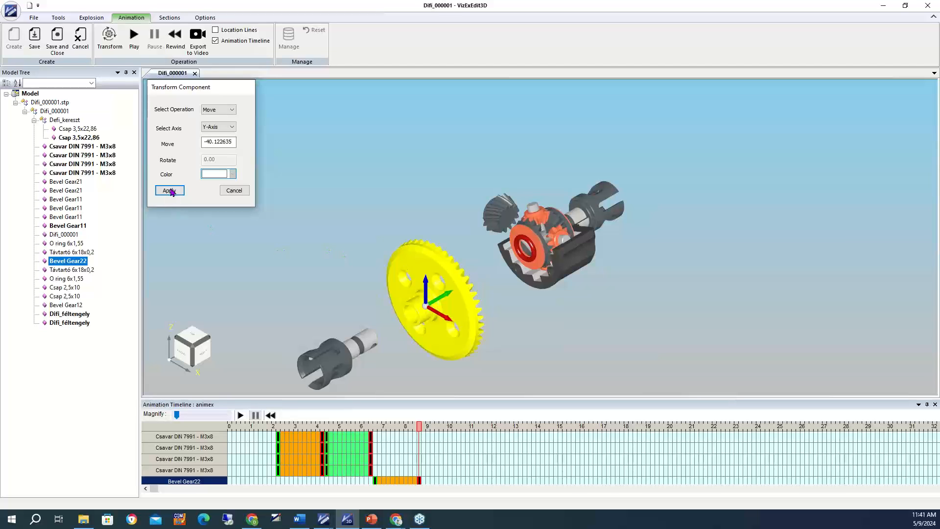
click(169, 191)
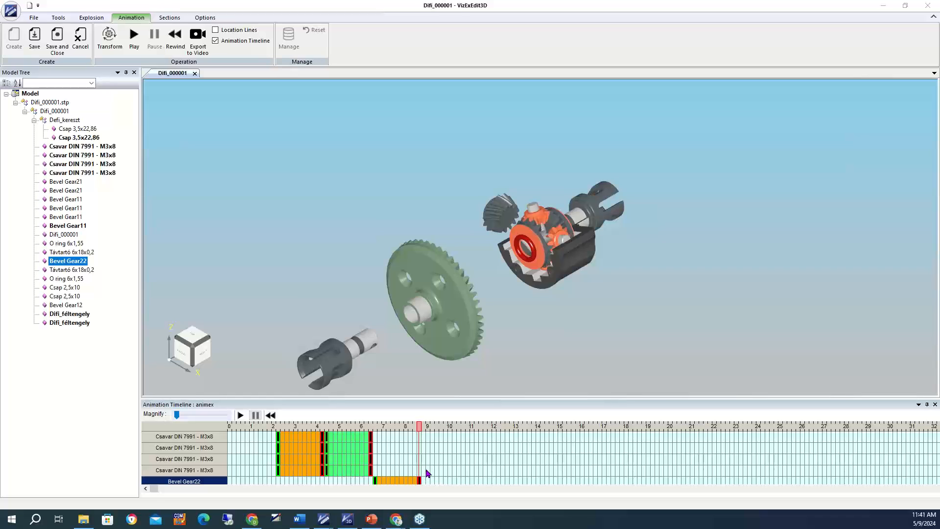
scroll(428, 469, up, 1)
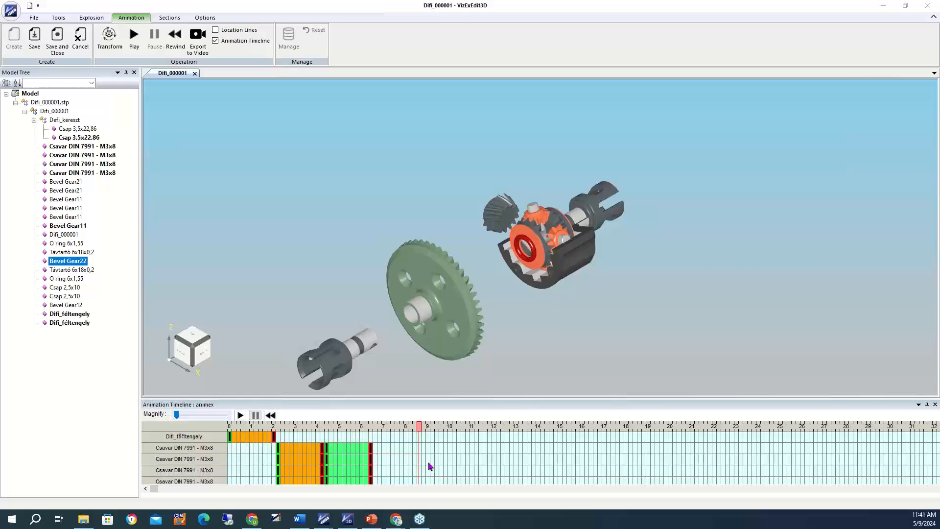
scroll(456, 431, down, 1)
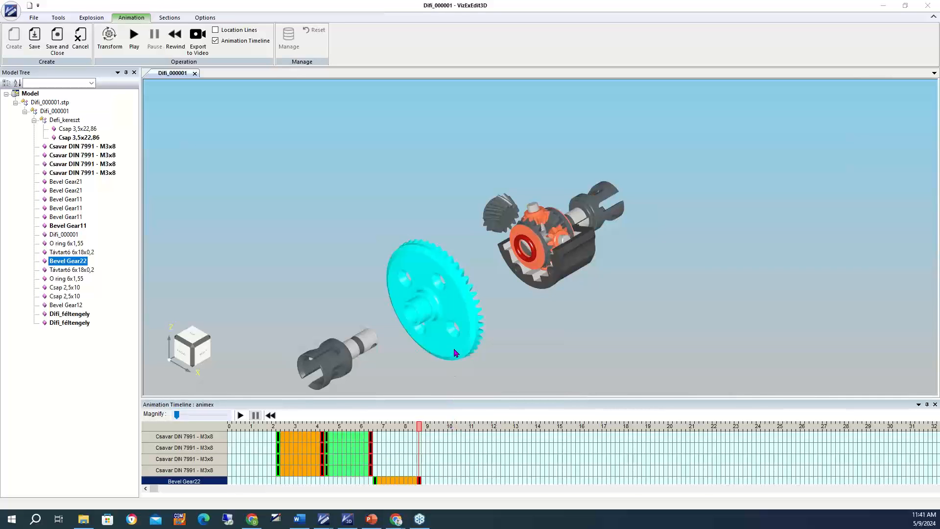
Step: Add a 360 degree rotation about the Y axis to Bevel Gear22 after its move and play back the gear's animation
double_click(453, 304)
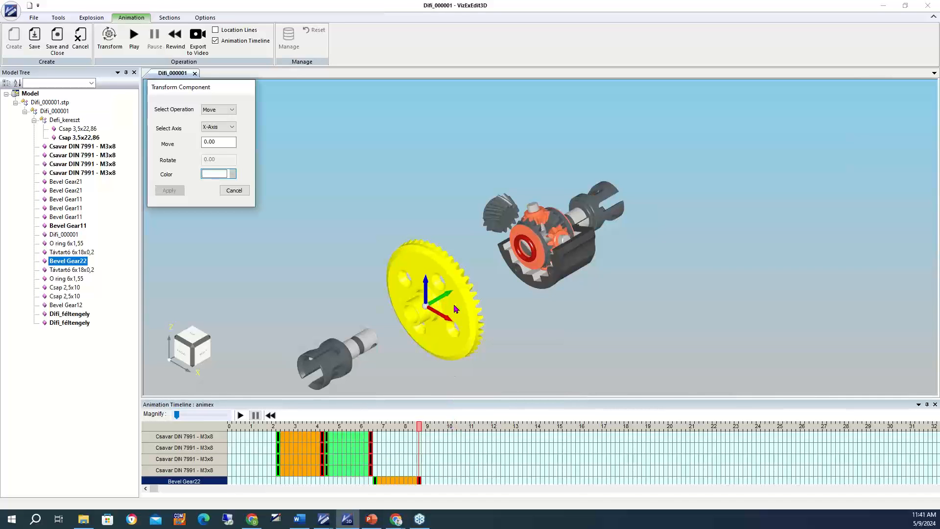
click(222, 110)
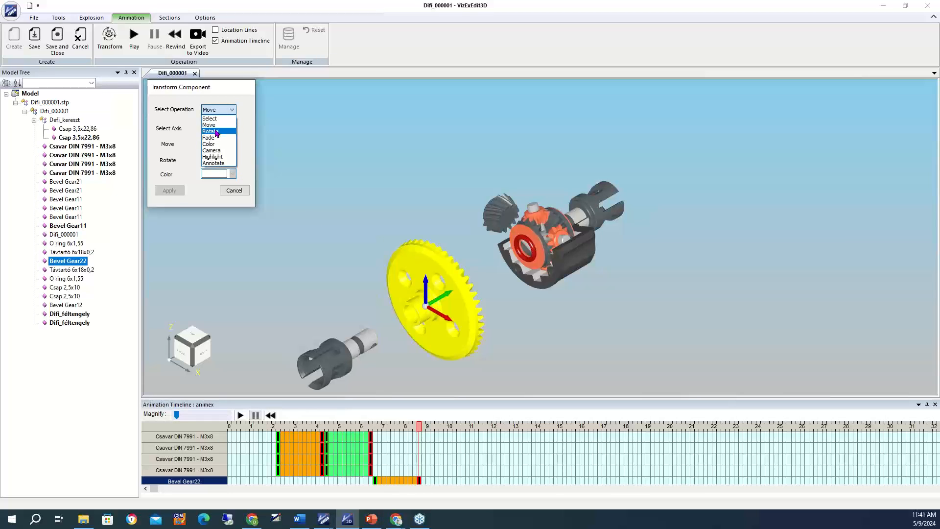
click(216, 131)
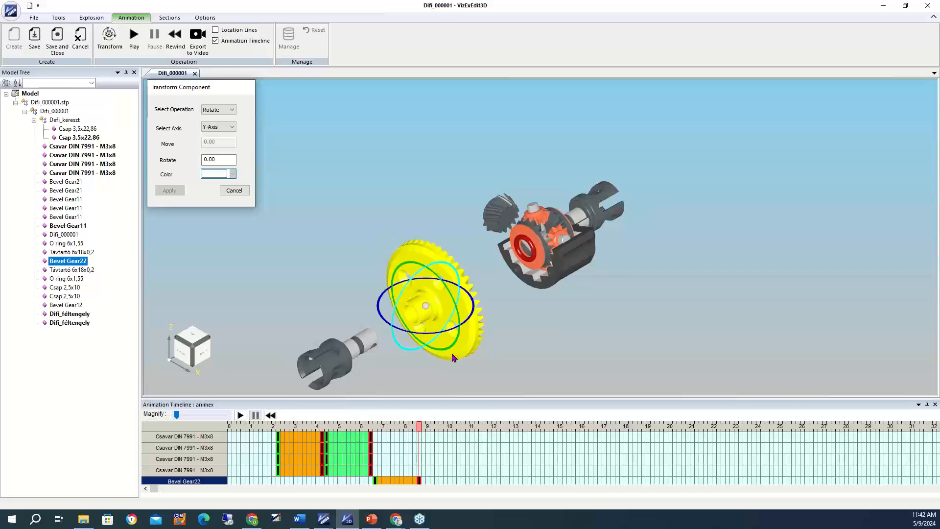
click(207, 159)
text(3)
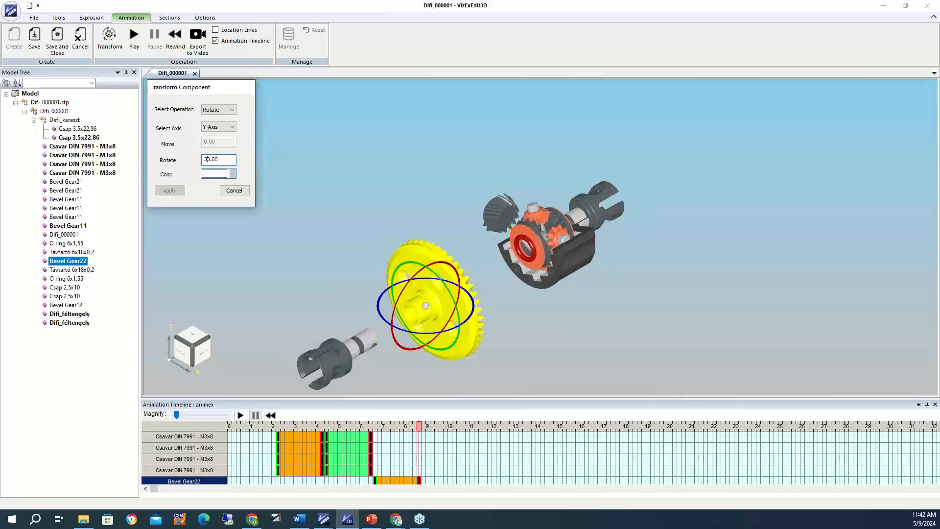
text(6)
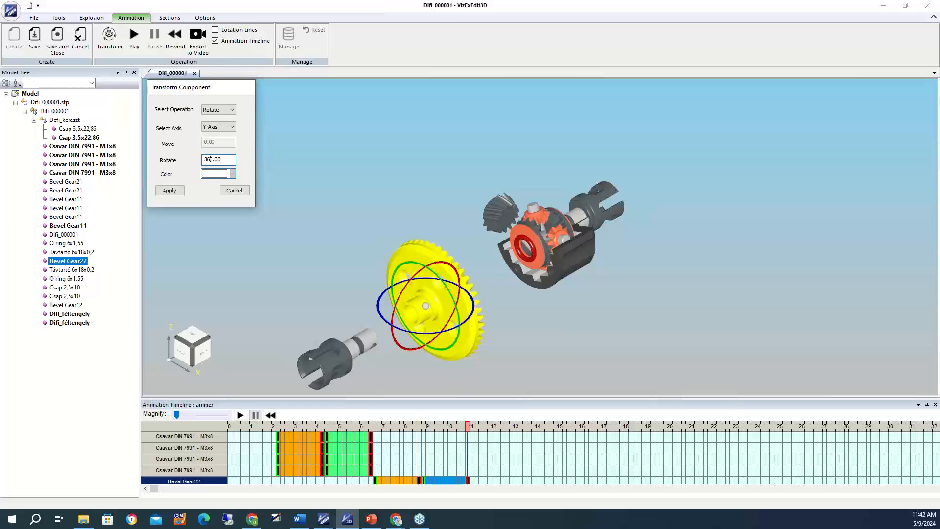
click(169, 191)
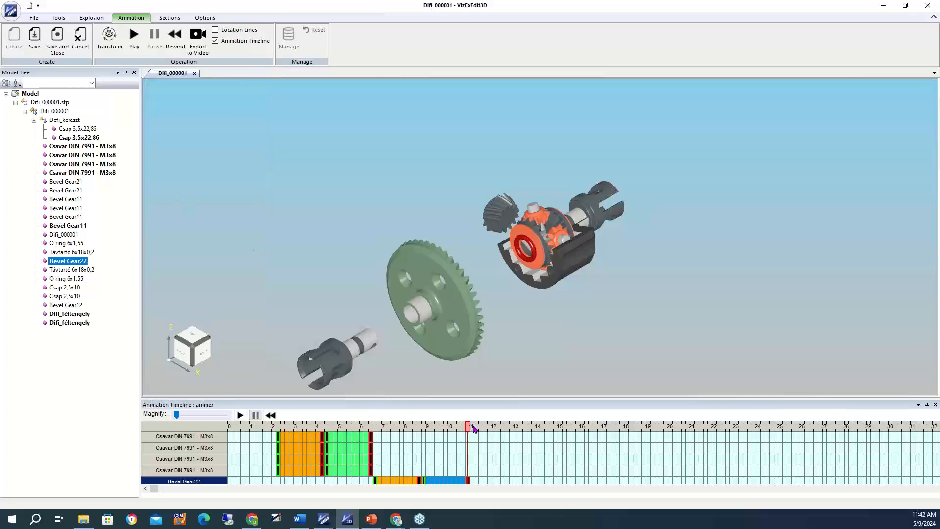
drag(466, 428, 353, 426)
click(240, 415)
Step: Animate the exposed Csap 3,5x22,86 pin moving about 40.6 outward along its own center axis
double_click(534, 210)
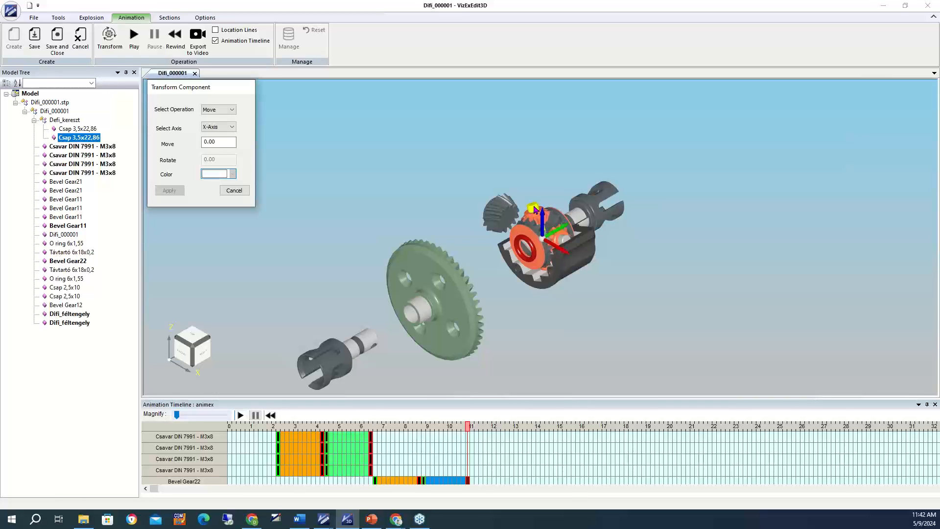
click(229, 128)
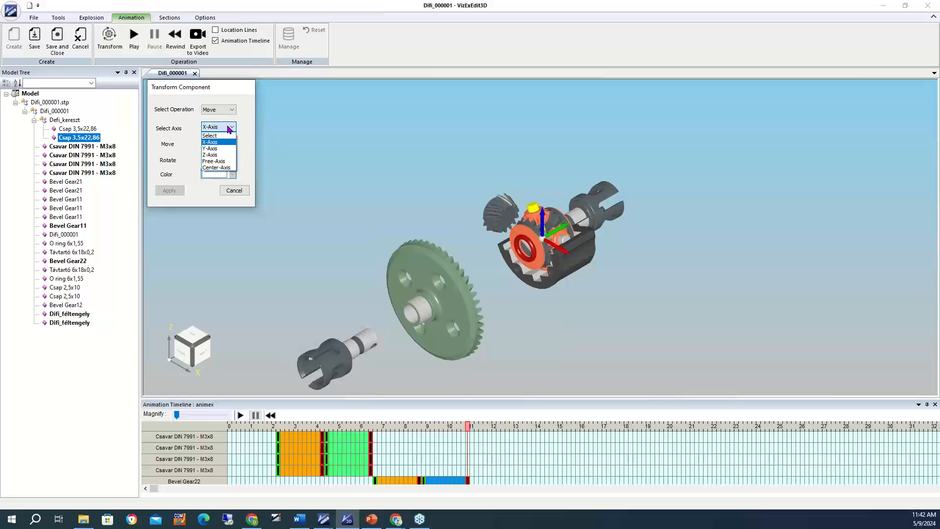
click(222, 168)
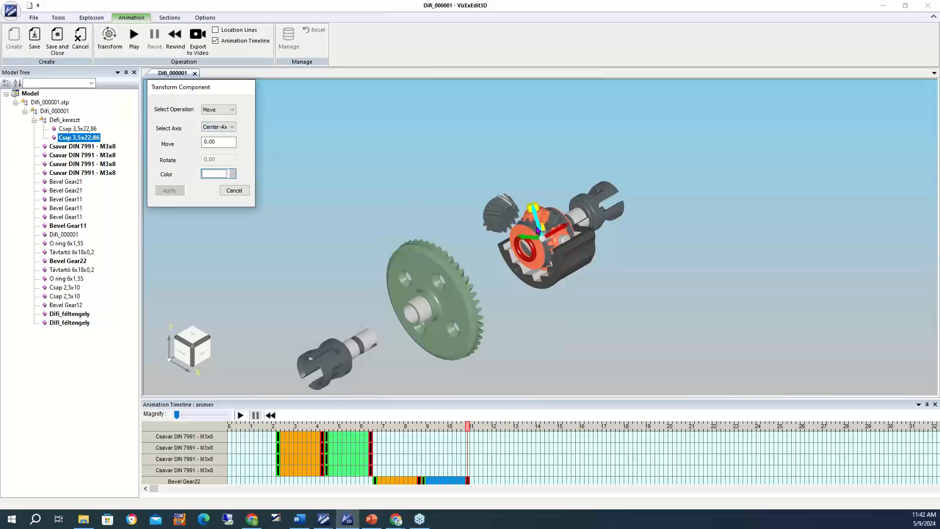
drag(541, 229, 506, 129)
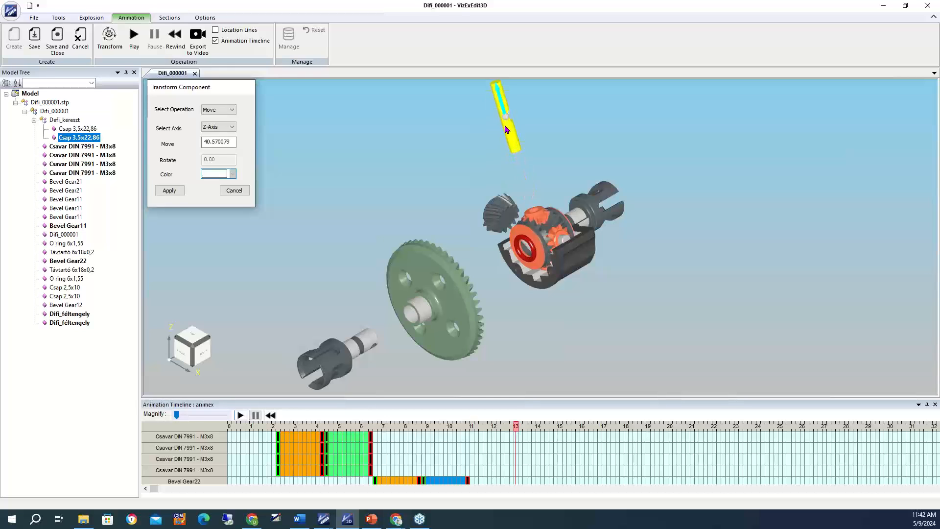
click(175, 191)
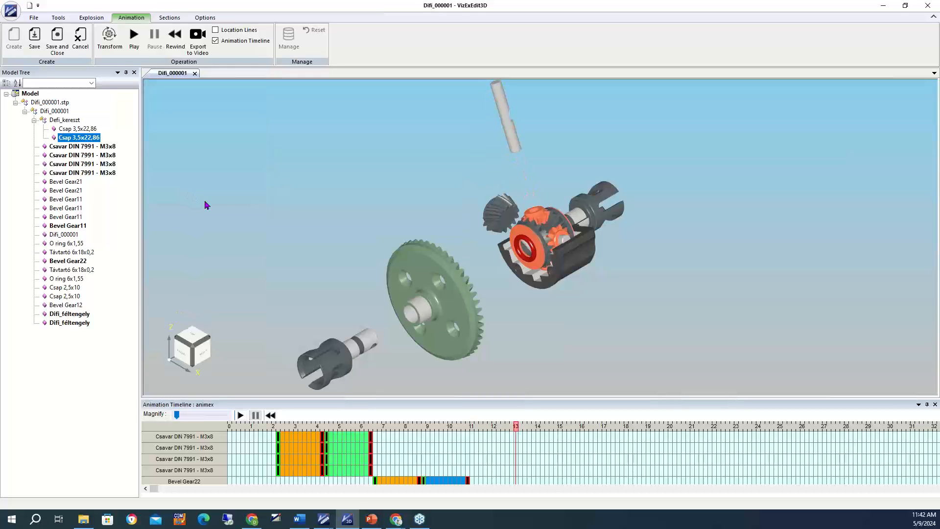
Step: Animate the orange Bevel Gear11 below the removed pin moving about 13.1 outward along its center axis
click(538, 215)
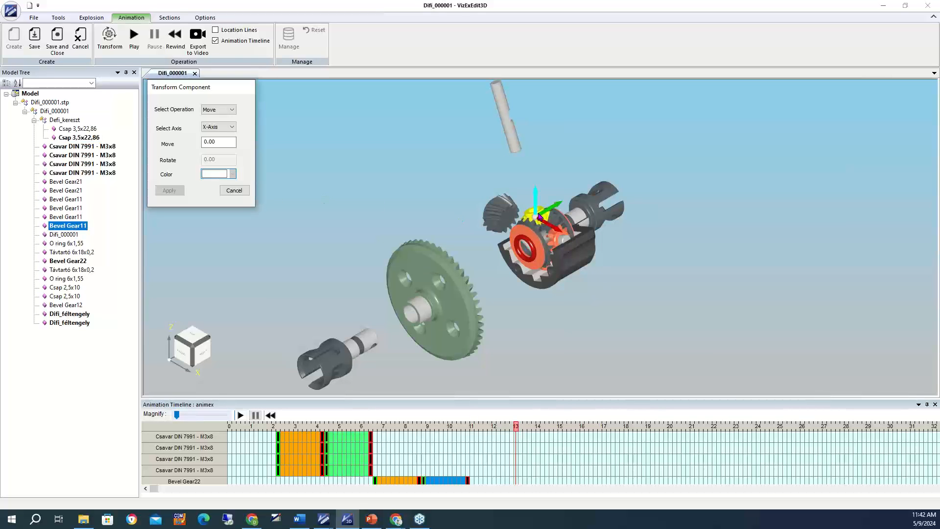
click(230, 127)
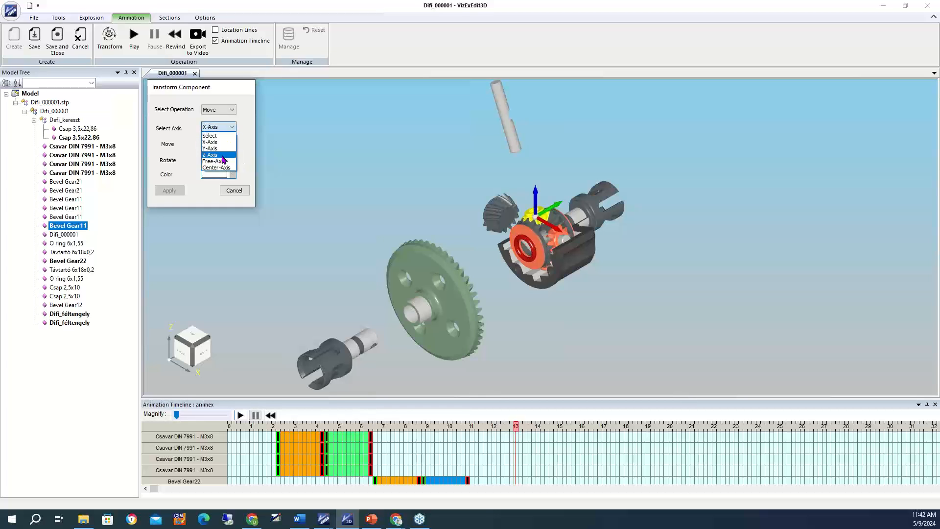
click(224, 168)
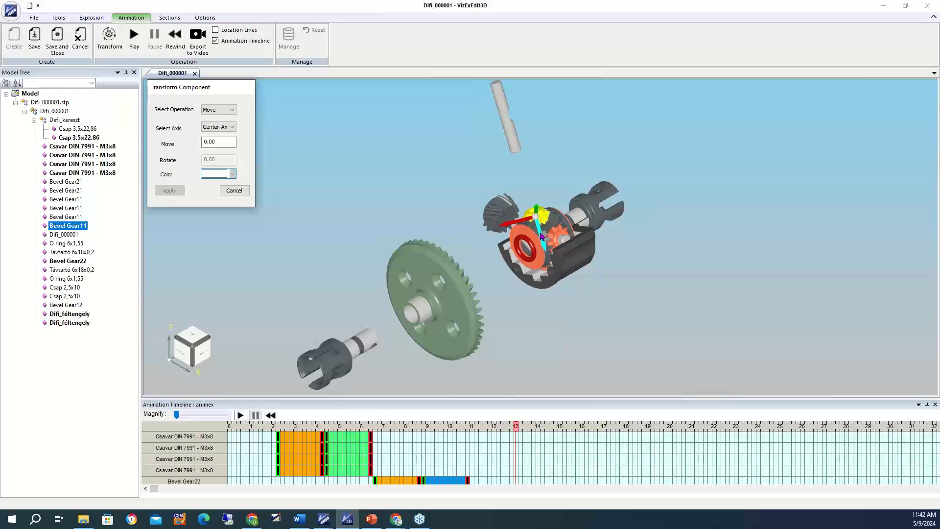
drag(542, 238, 539, 212)
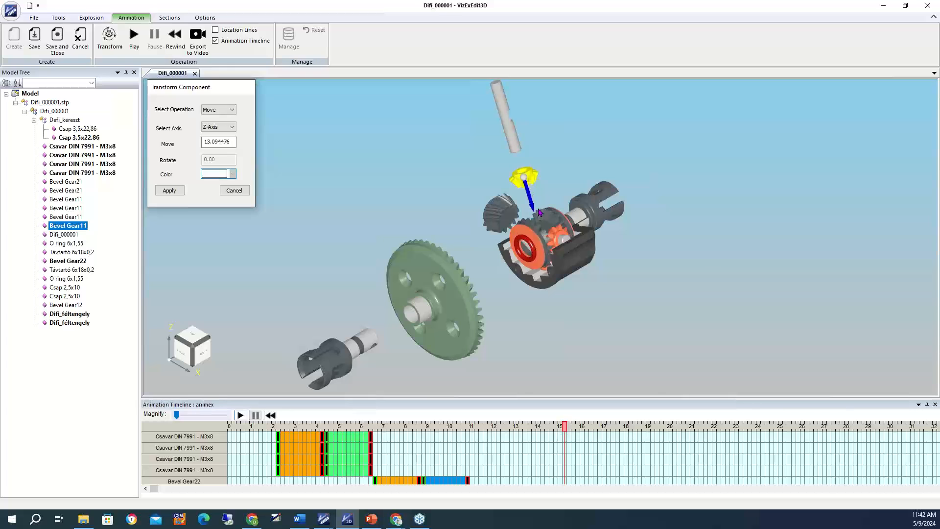
click(169, 190)
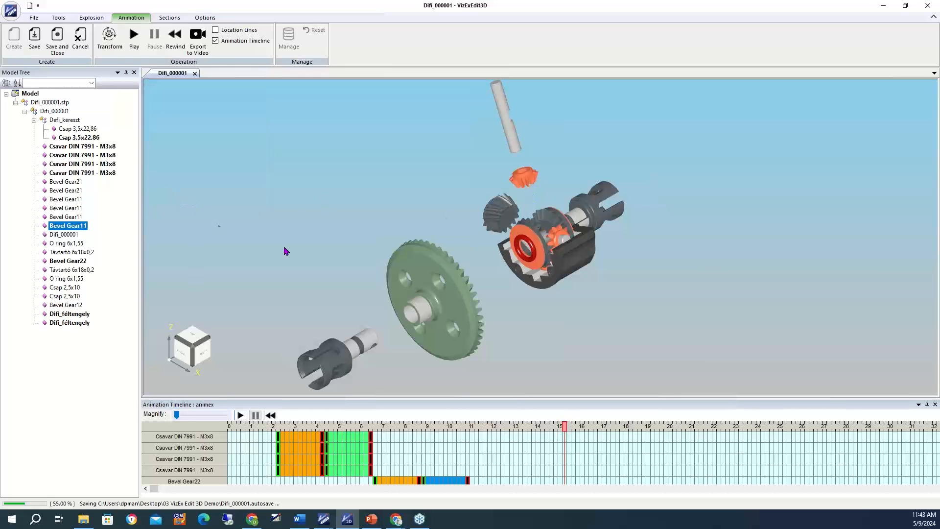
Step: Add a yellow Highlight operation to the moved Bevel Gear11 and return the animation timeline to time 0
click(533, 182)
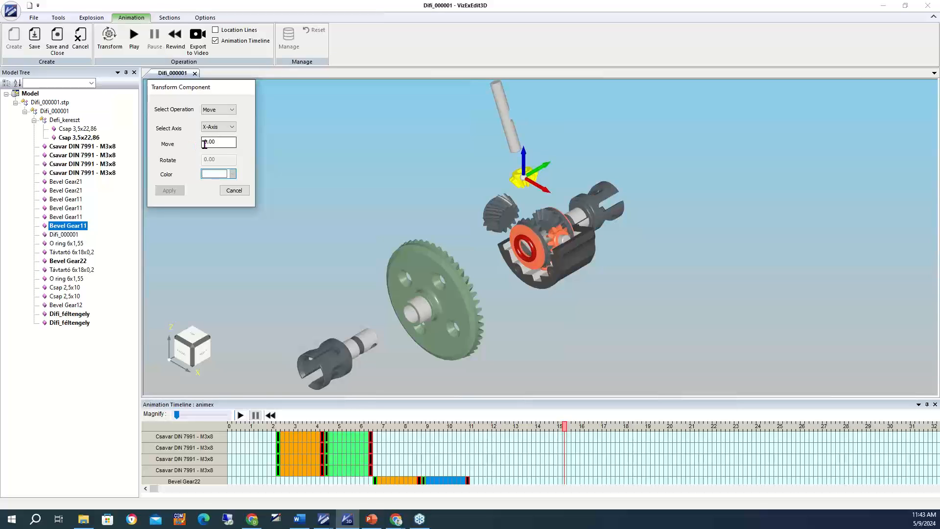
click(229, 112)
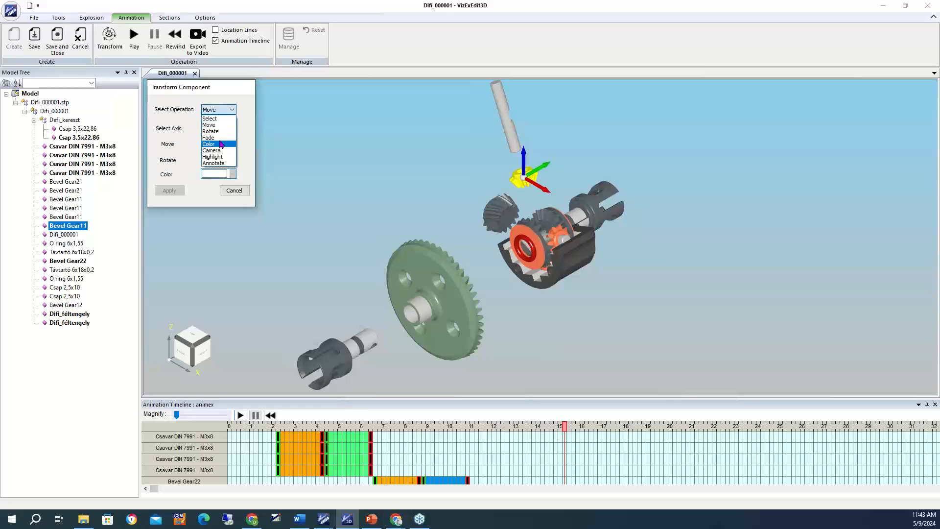
click(222, 158)
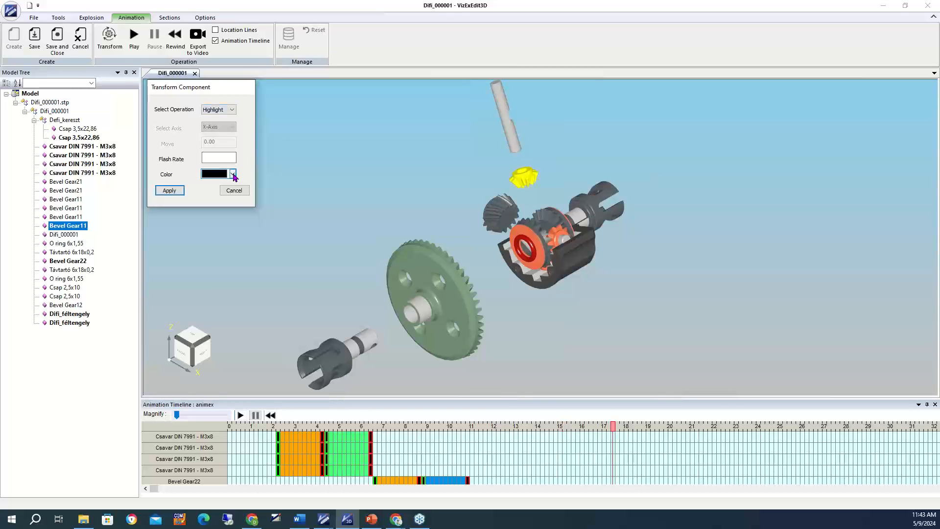
click(233, 175)
click(207, 194)
click(209, 157)
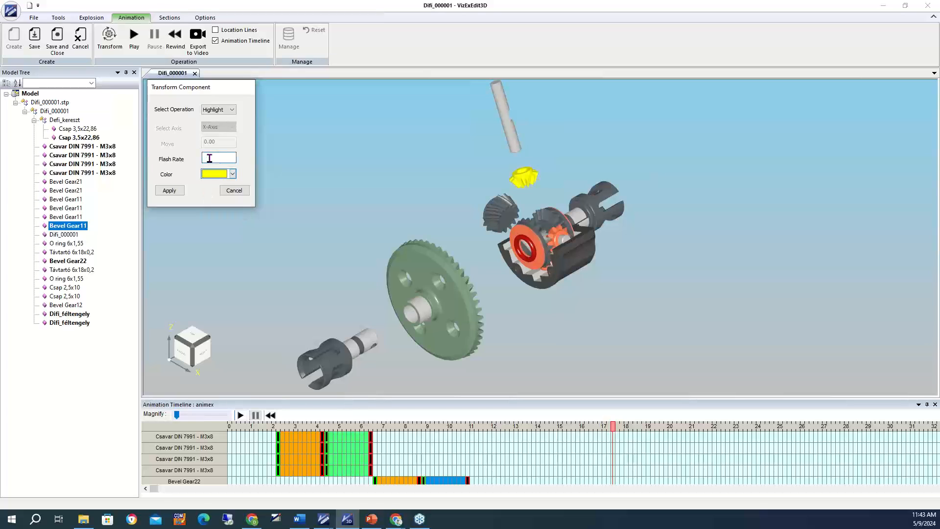
click(172, 190)
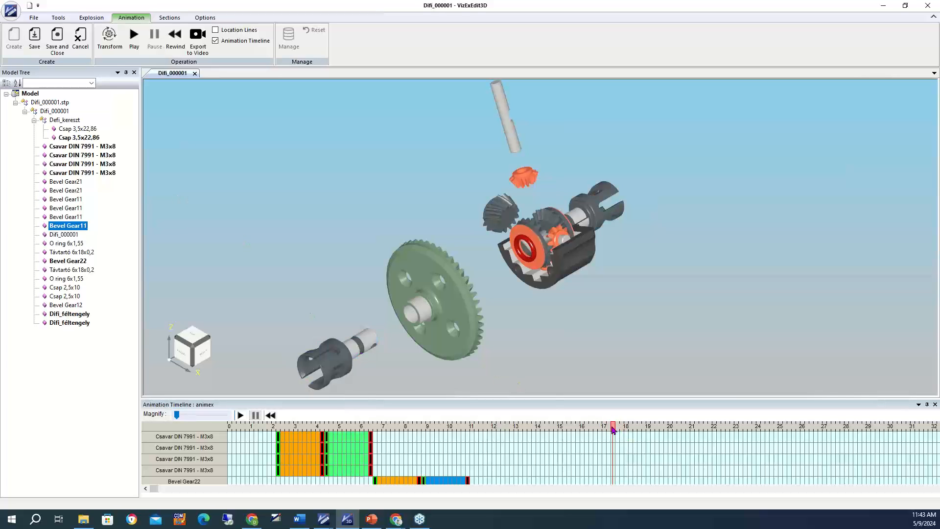
drag(613, 429, 224, 435)
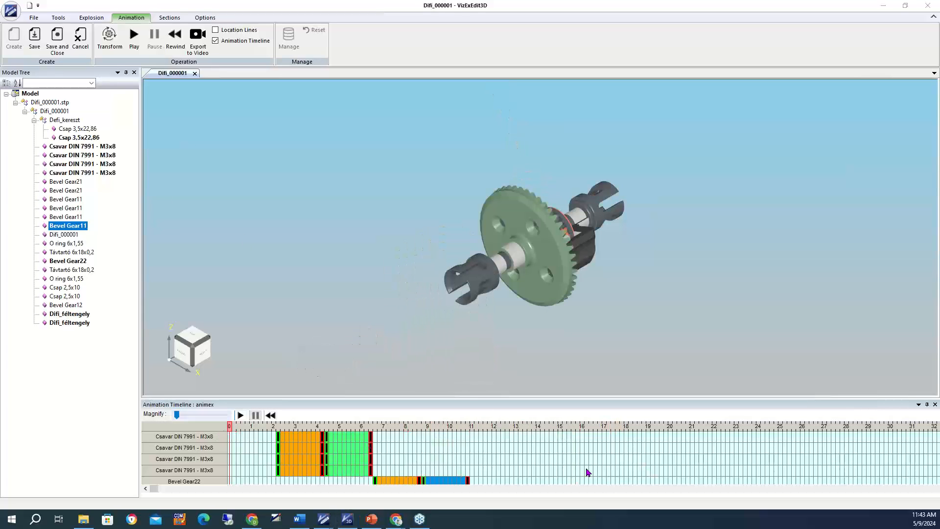
scroll(526, 468, up, 1)
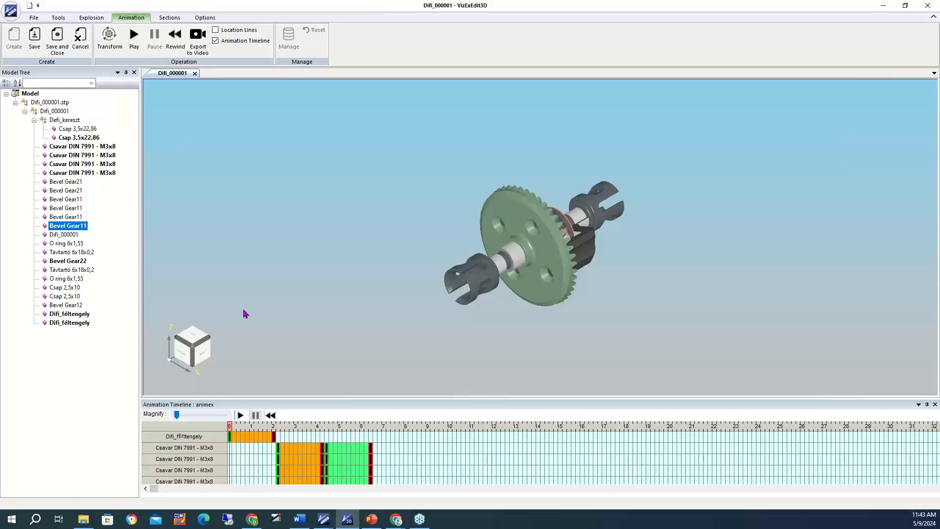
Step: Play back the complete differential disassembly animation from time 0
click(135, 40)
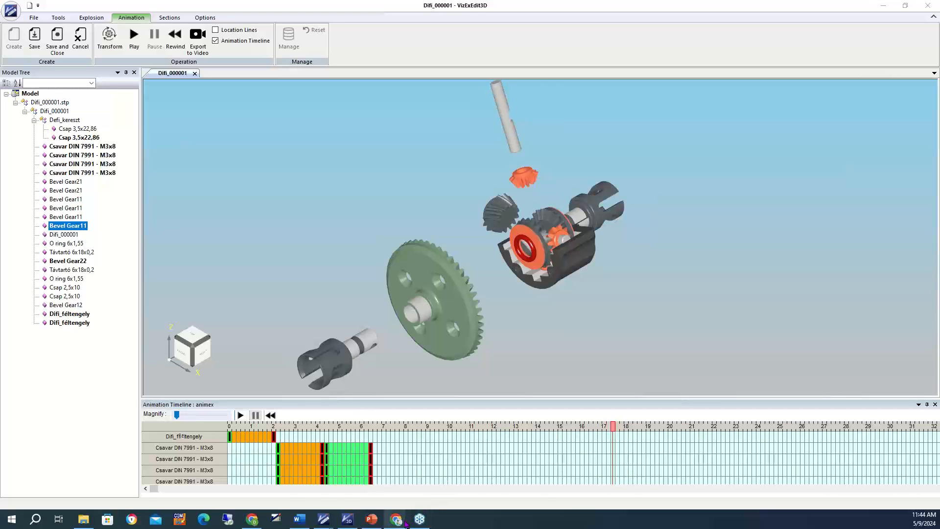
Step: Switch to Chrome and bring up the VizExView3D landing gear example with its illustrated parts table
mouse_move(401, 523)
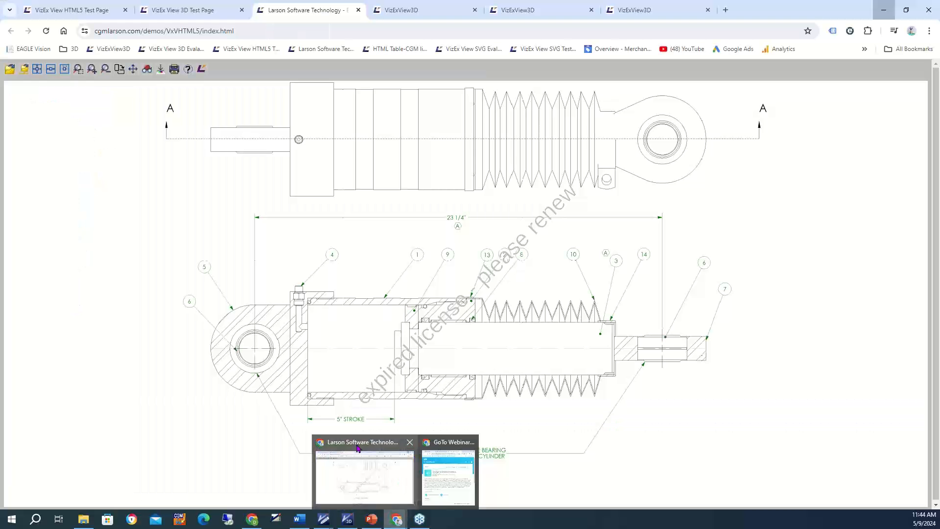
click(358, 448)
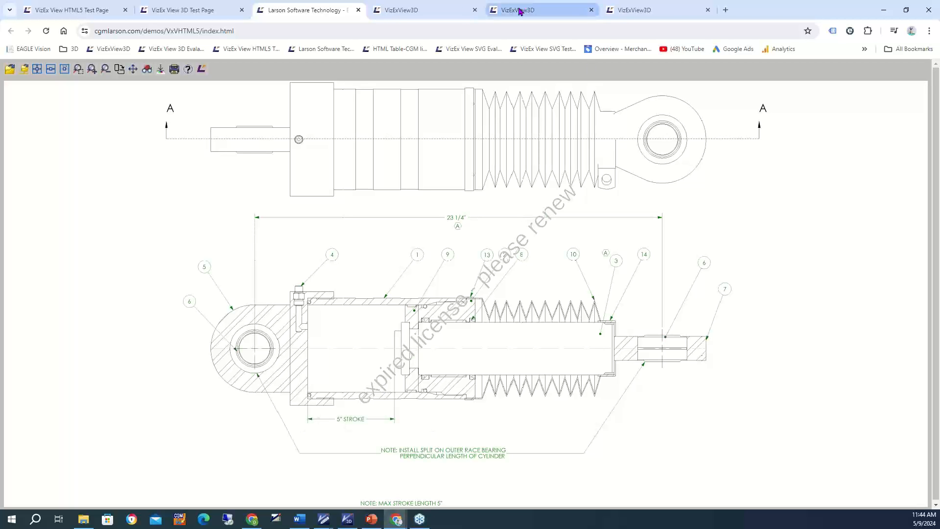
click(455, 13)
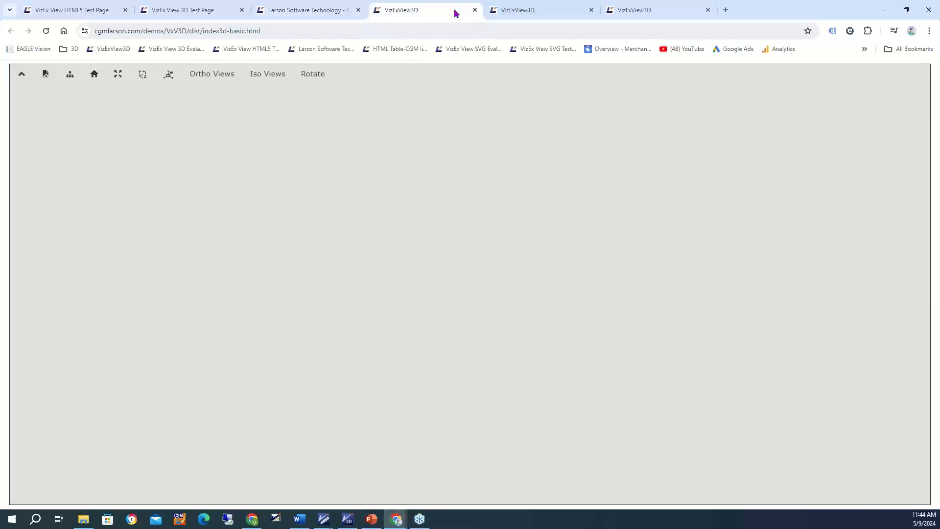
click(504, 12)
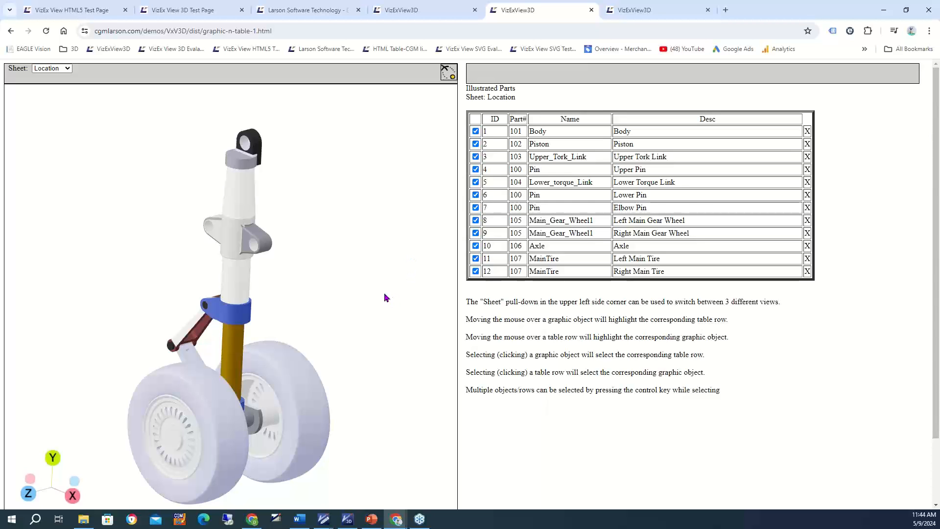
Step: Display Sheet 1 of the landing gear and examine its piston, torque links, pins and axle
drag(355, 325, 103, 117)
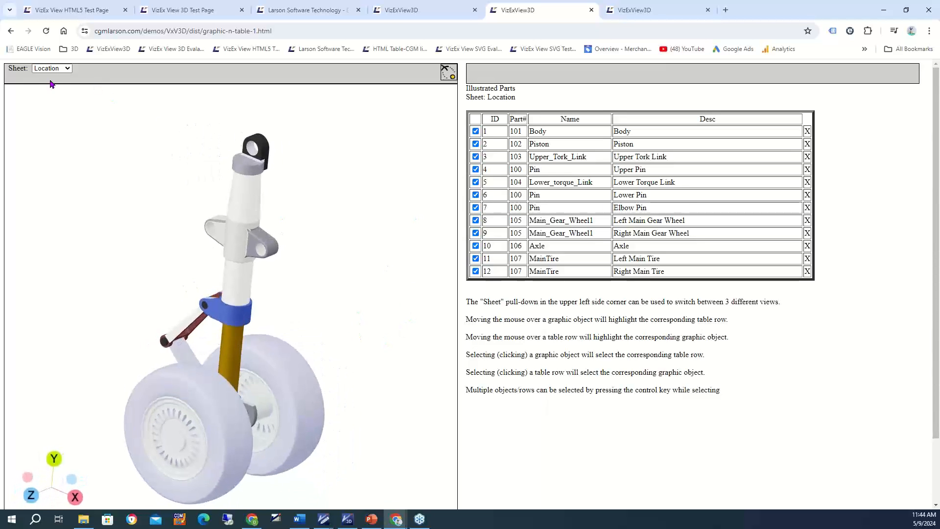
click(69, 68)
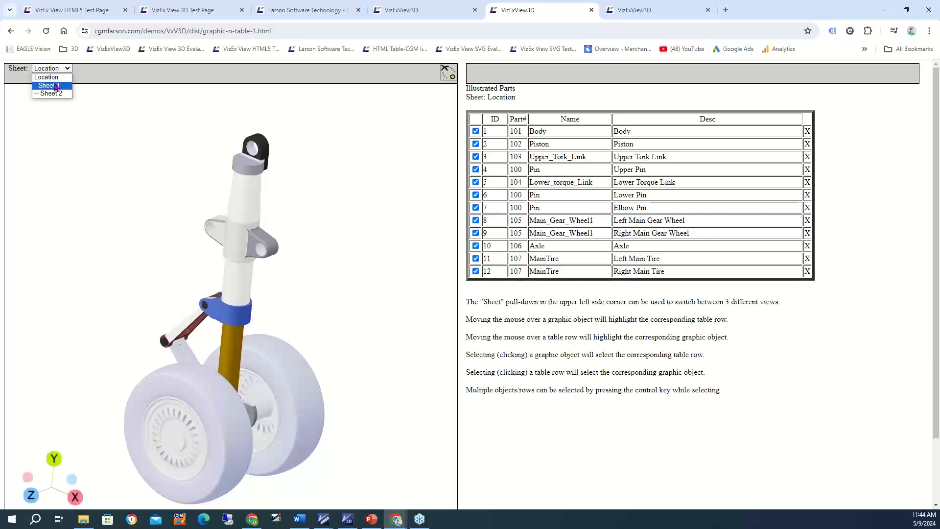
click(63, 86)
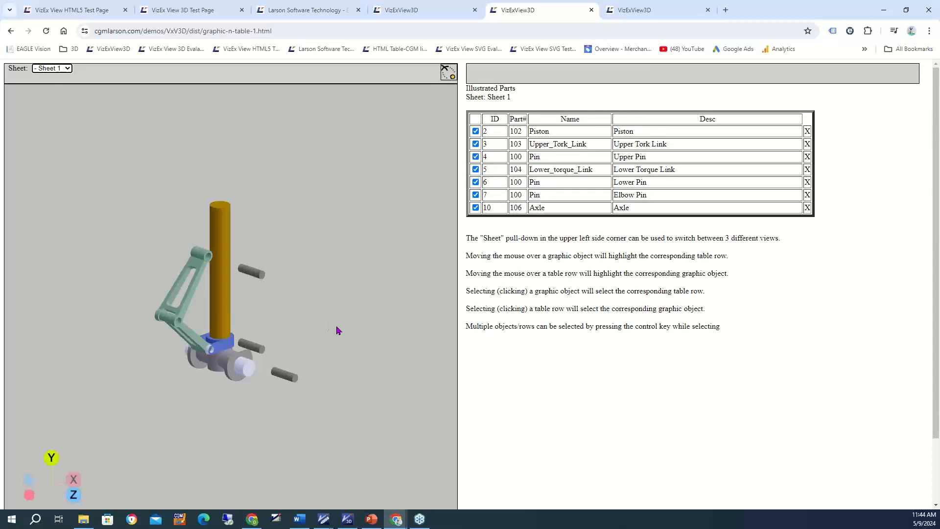
drag(243, 268, 209, 258)
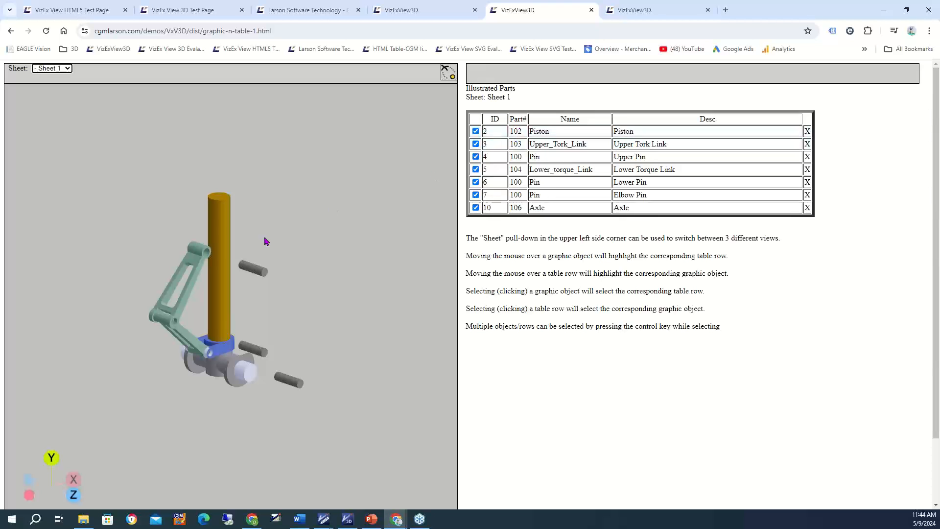
scroll(315, 314, up, 3)
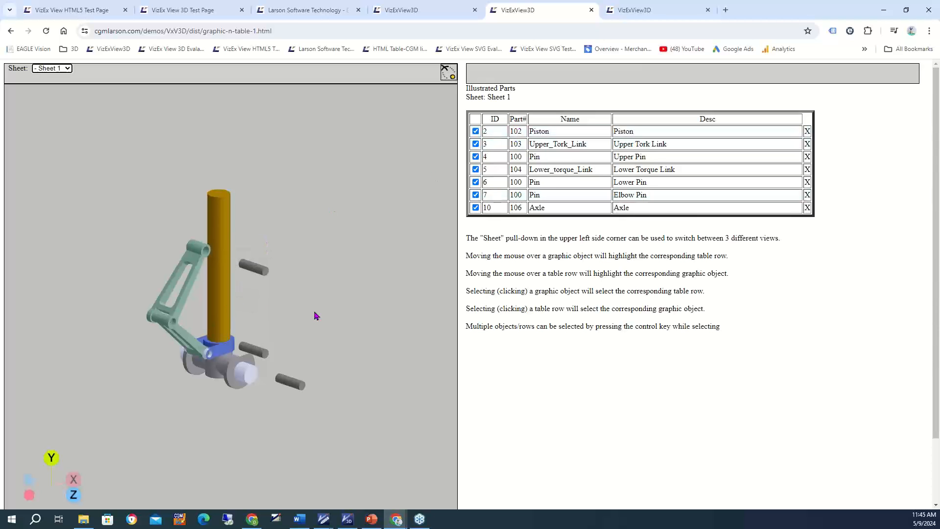
scroll(317, 303, up, 2)
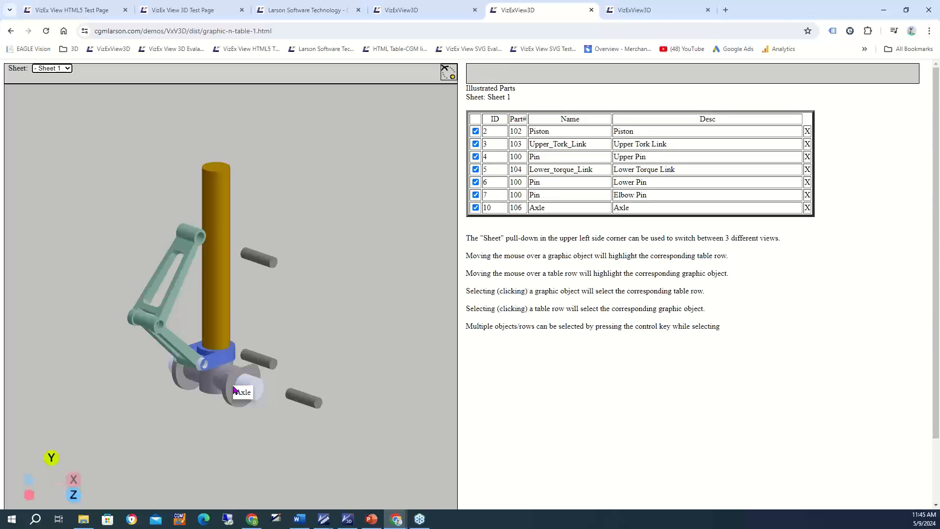
Step: Display Sheet 2 of the landing gear and examine the exploded wheel and tire from another angle
click(69, 70)
click(49, 95)
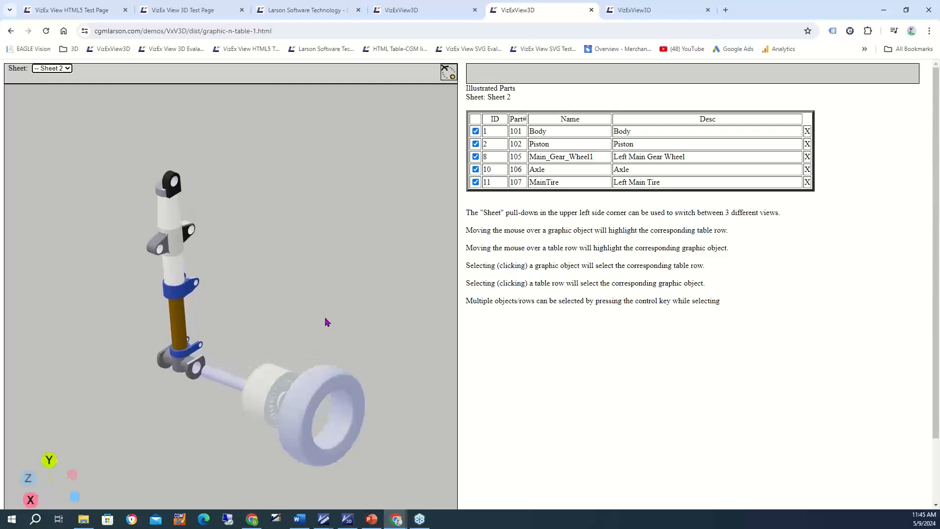
drag(352, 363, 317, 327)
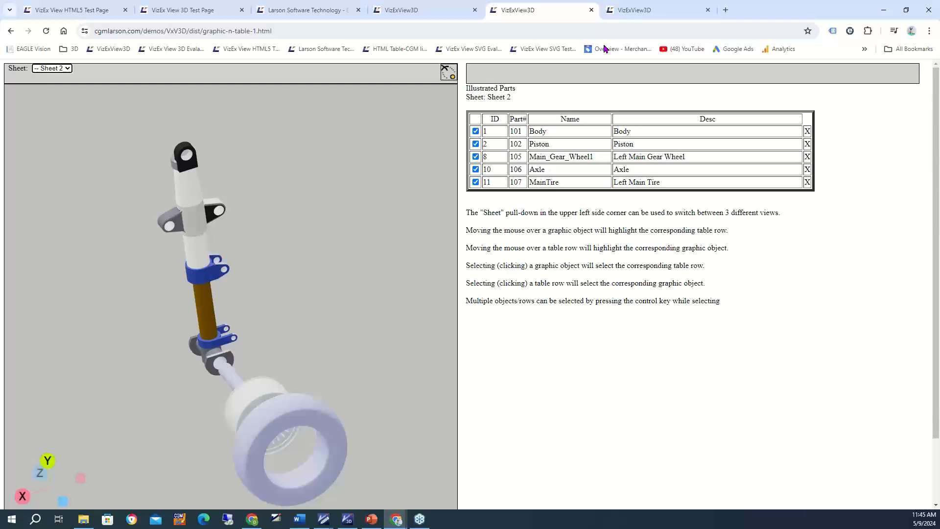
Step: In the differential gearbox web example, play disassembly Steps 1 to 3 and inspect the separated parts from other angles
click(630, 12)
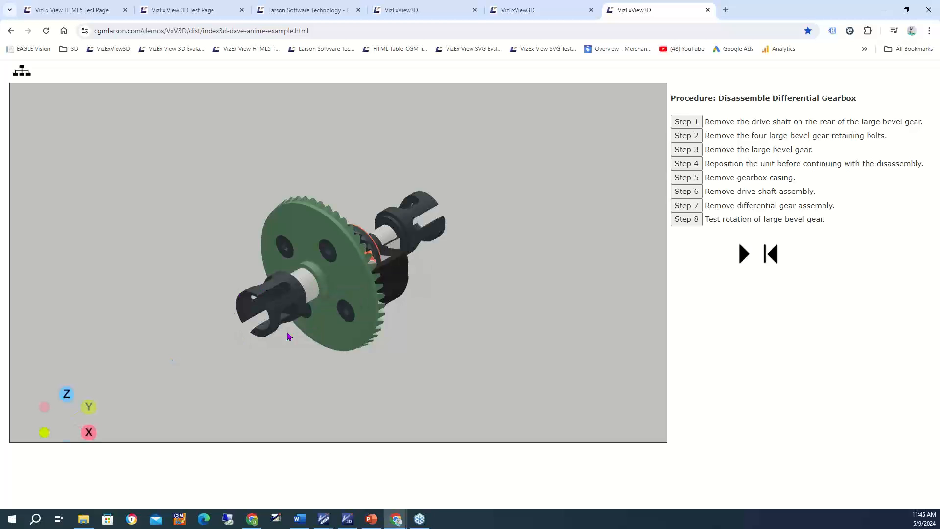
click(694, 125)
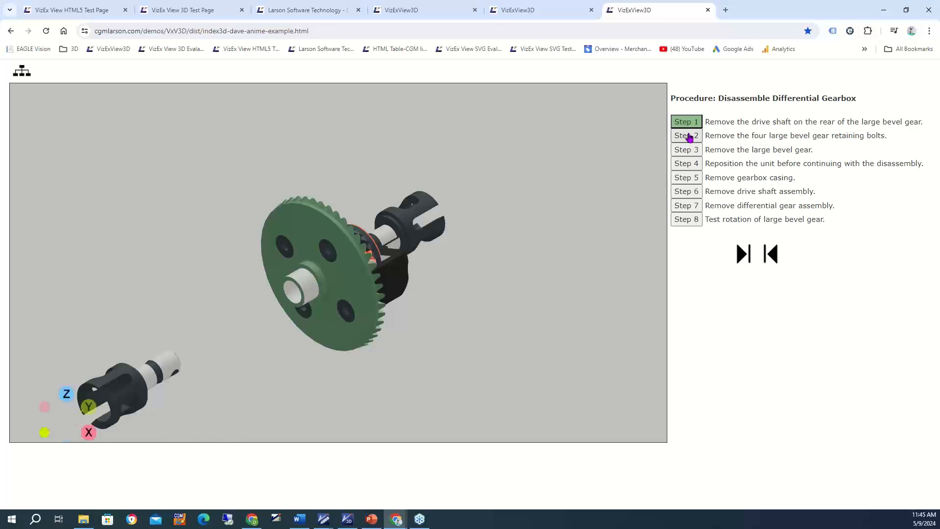
click(689, 137)
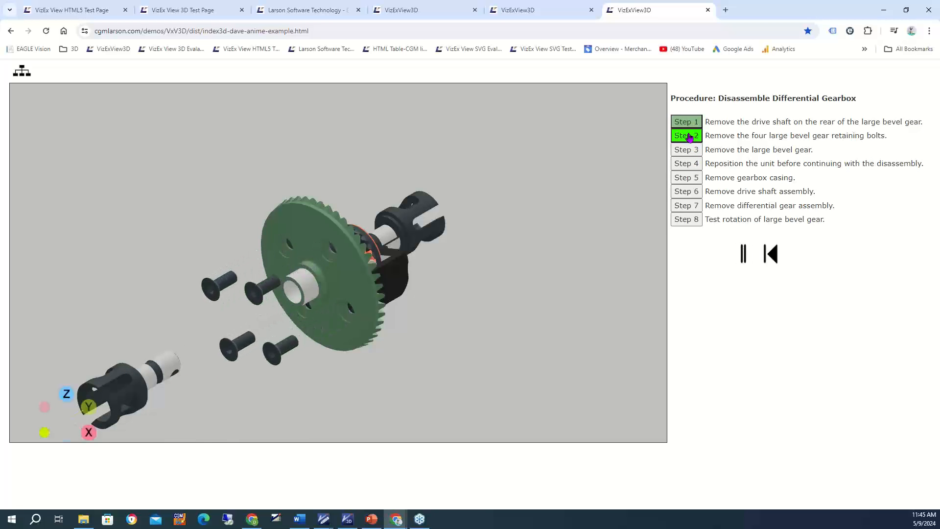
click(688, 153)
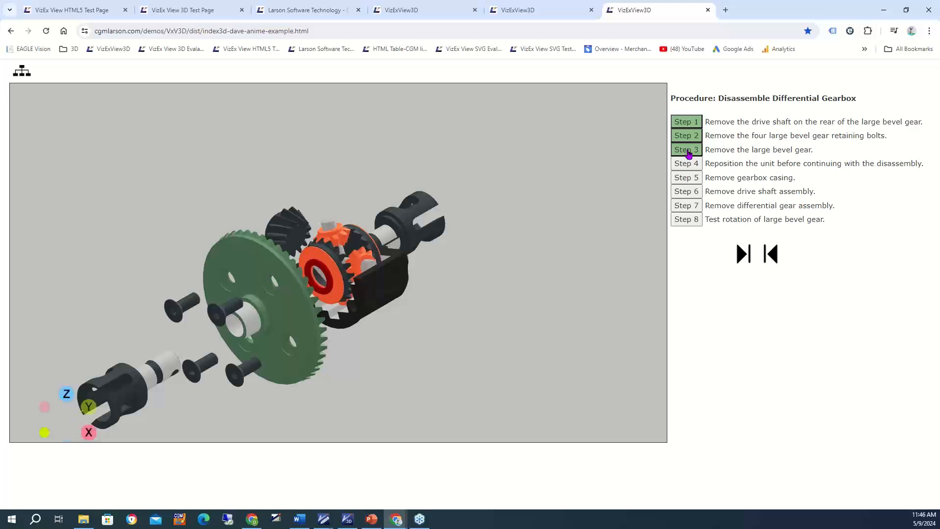
drag(556, 271, 500, 256)
drag(268, 386, 633, 369)
drag(461, 172, 534, 327)
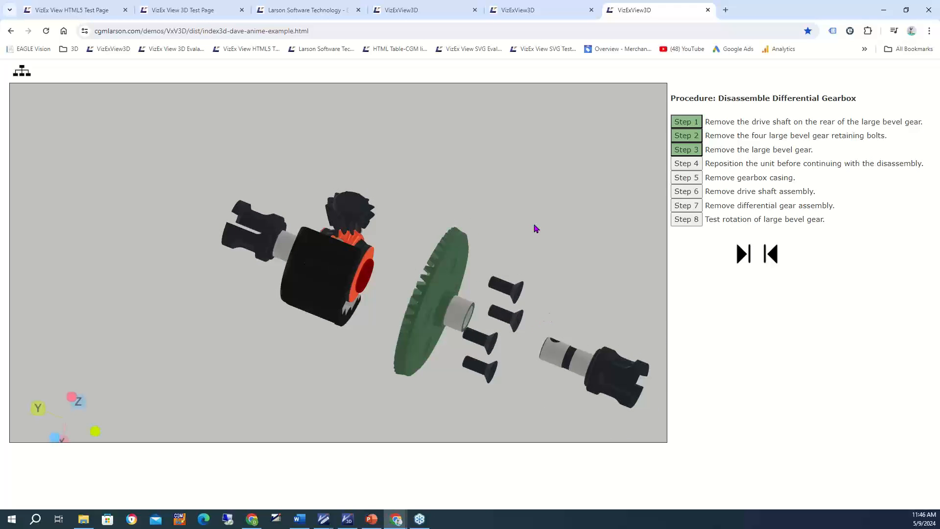
Step: Switch to the PowerPoint slide show and advance to the Summary slide
click(371, 521)
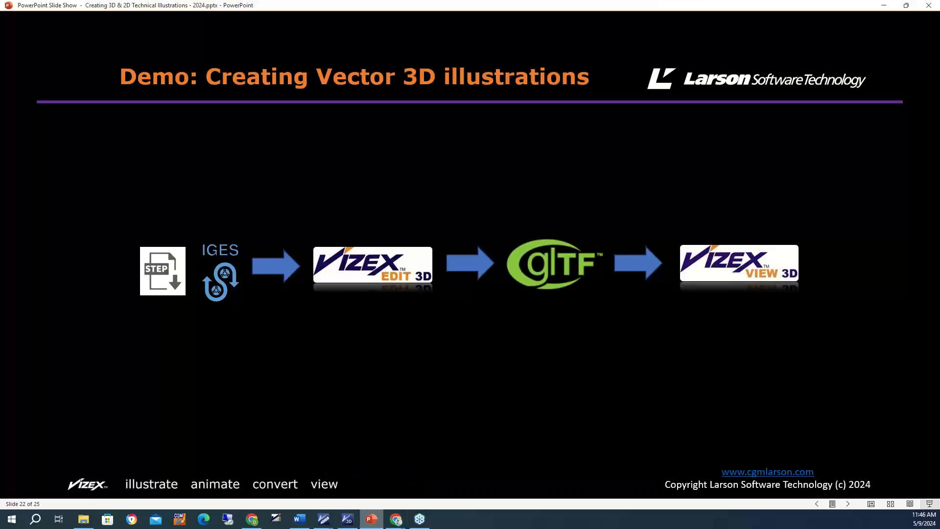
click(458, 372)
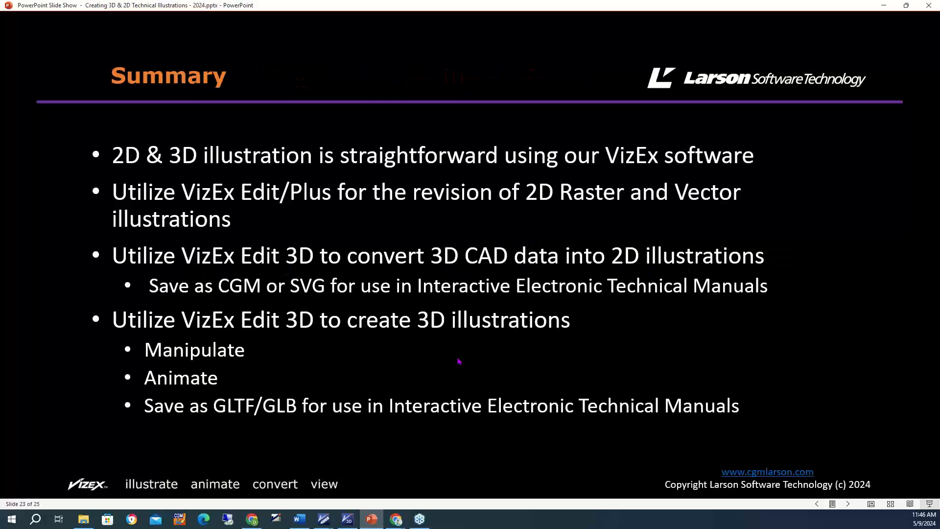